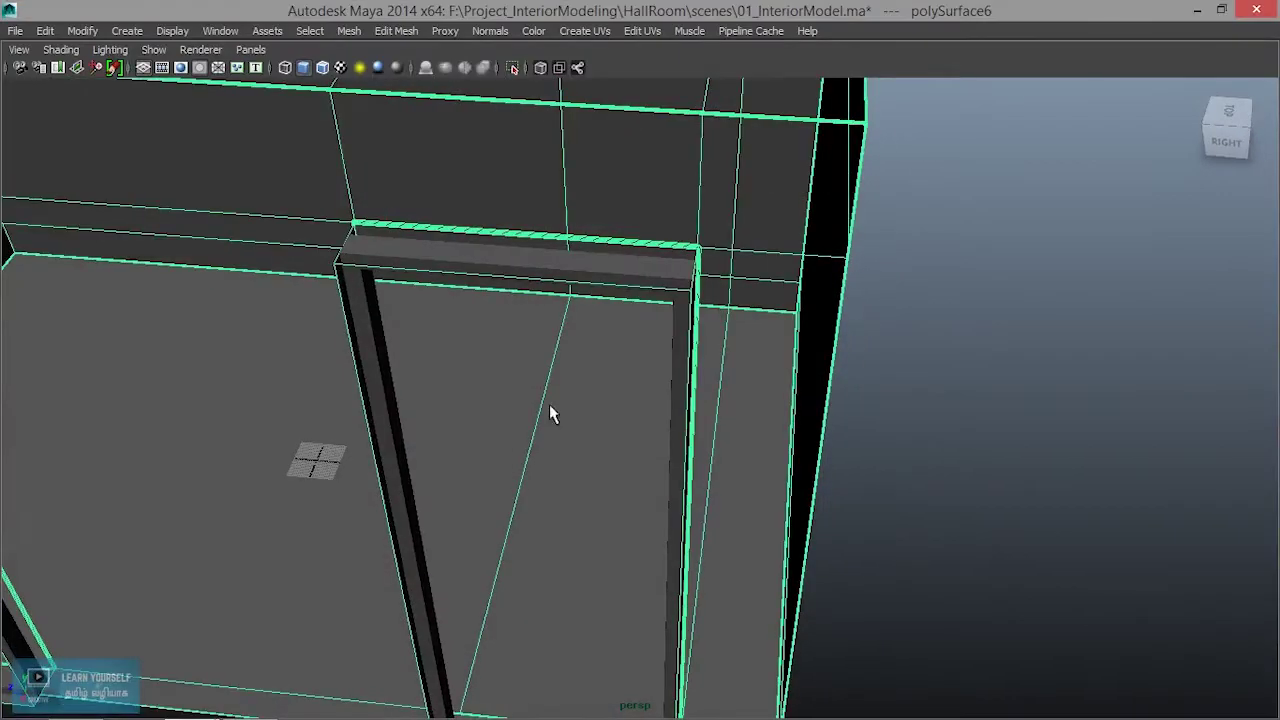
Bring the wall into view and select the door frame polySurface7
{"action": "scroll", "coordinate": [440, 300], "scroll_direction": "up", "scroll_amount": 3}
{"action": "middle_click_drag", "start_coordinate": [446, 317], "coordinate": [510, 284], "text": "alt"}
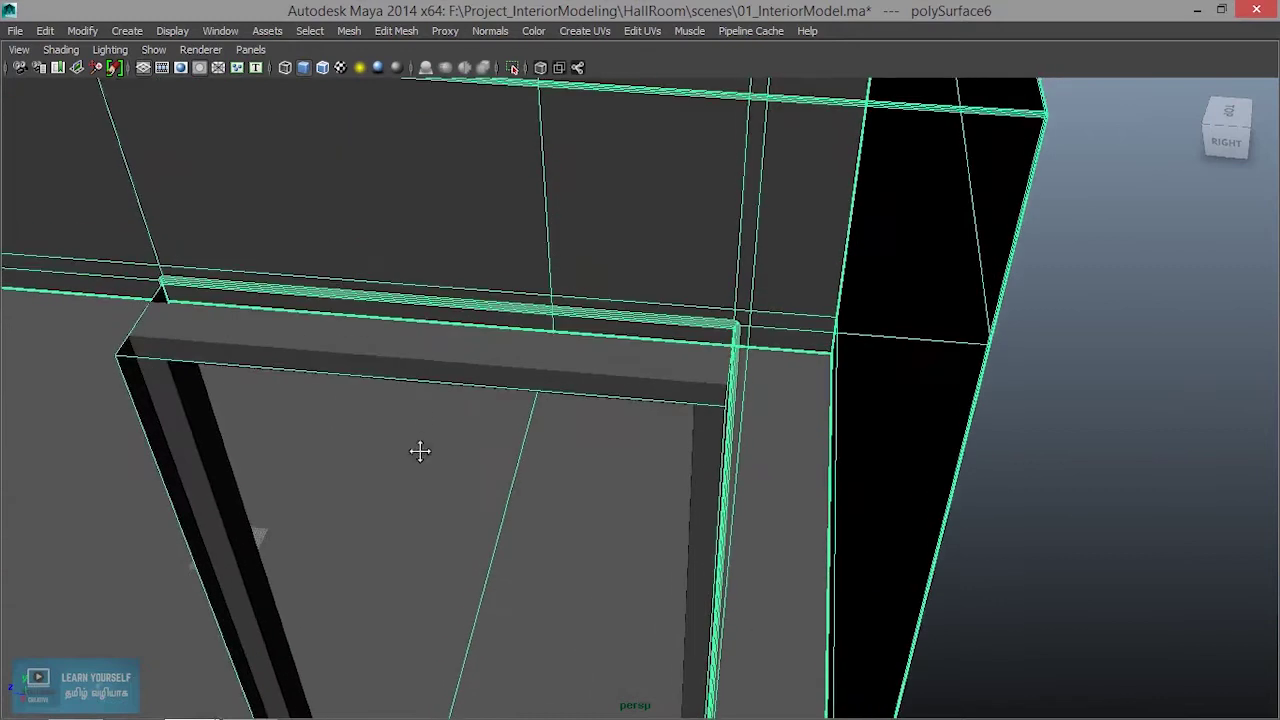
{"action": "scroll", "coordinate": [500, 443], "scroll_direction": "down", "scroll_amount": 3}
{"action": "scroll", "coordinate": [608, 466], "scroll_direction": "up", "scroll_amount": 2}
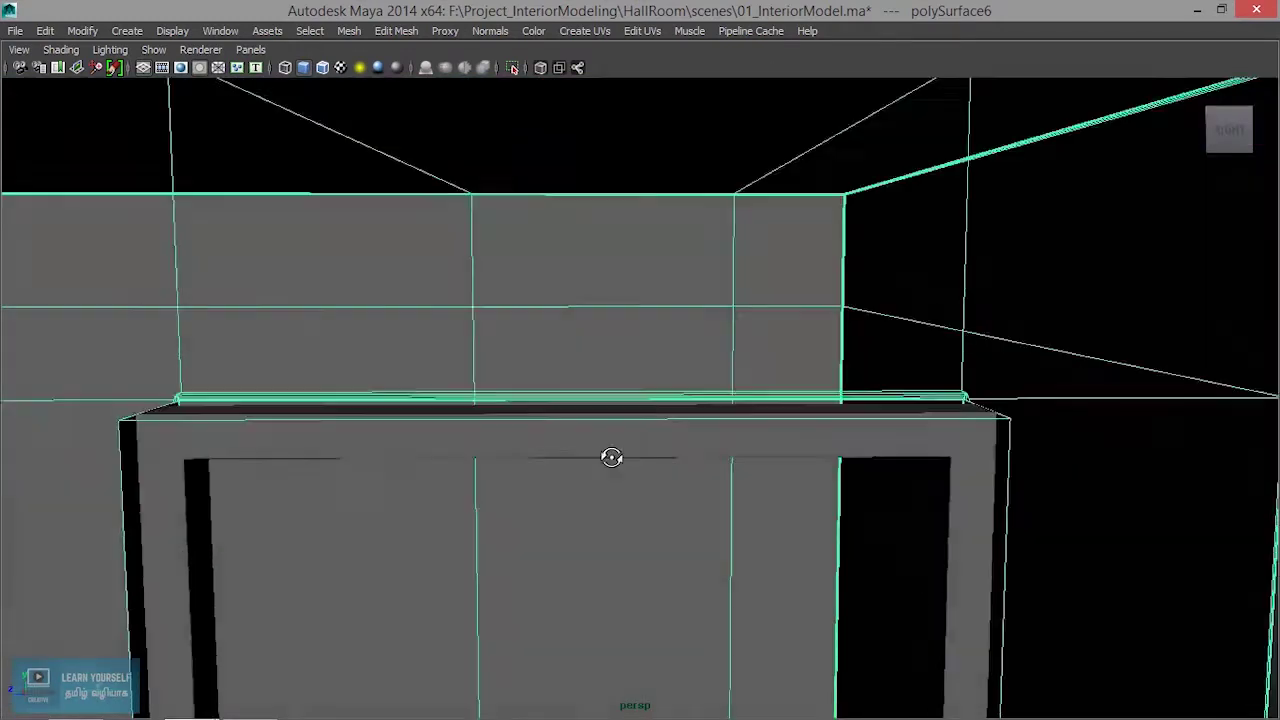
{"action": "left_click", "coordinate": [424, 357]}
Orbit around the door frame to face it, then switch it to face selection mode
{"action": "scroll", "coordinate": [476, 460], "scroll_direction": "down", "scroll_amount": 3}
{"action": "left_click_drag", "start_coordinate": [476, 460], "coordinate": [549, 497], "text": "alt"}
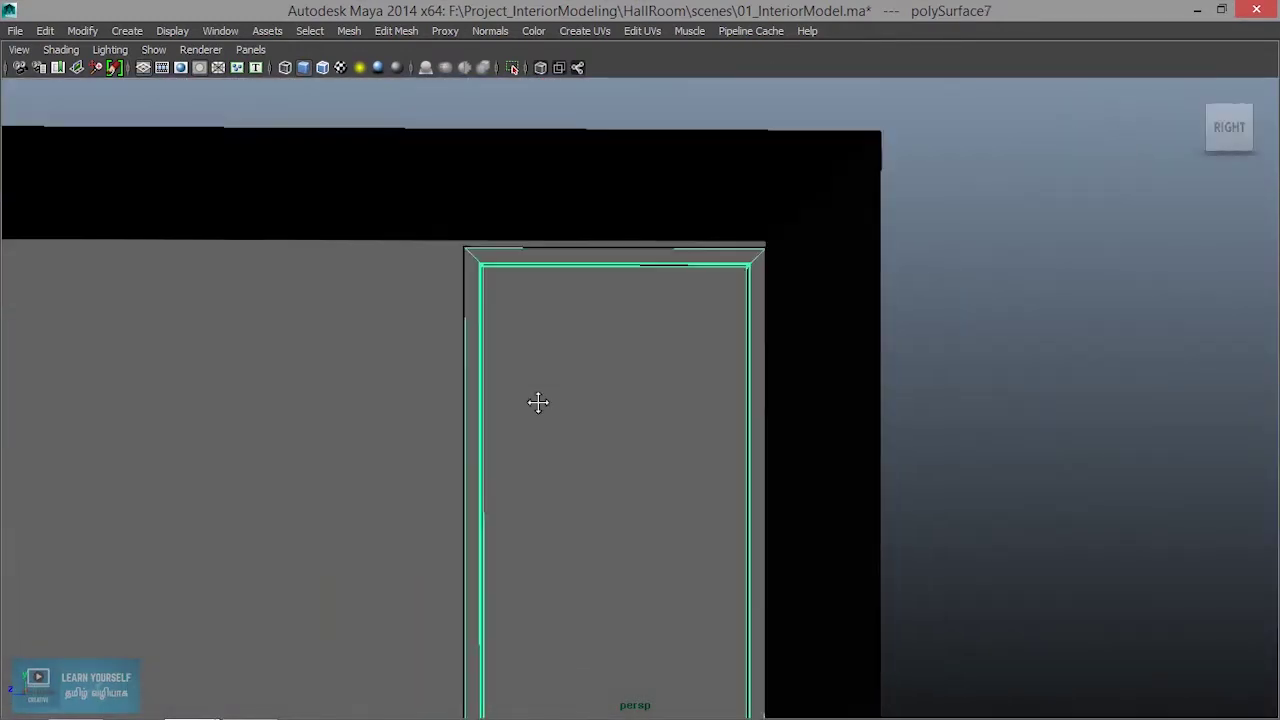
{"action": "scroll", "coordinate": [578, 556], "scroll_direction": "down", "scroll_amount": 3}
{"action": "left_click_drag", "start_coordinate": [580, 563], "coordinate": [494, 551], "text": "alt"}
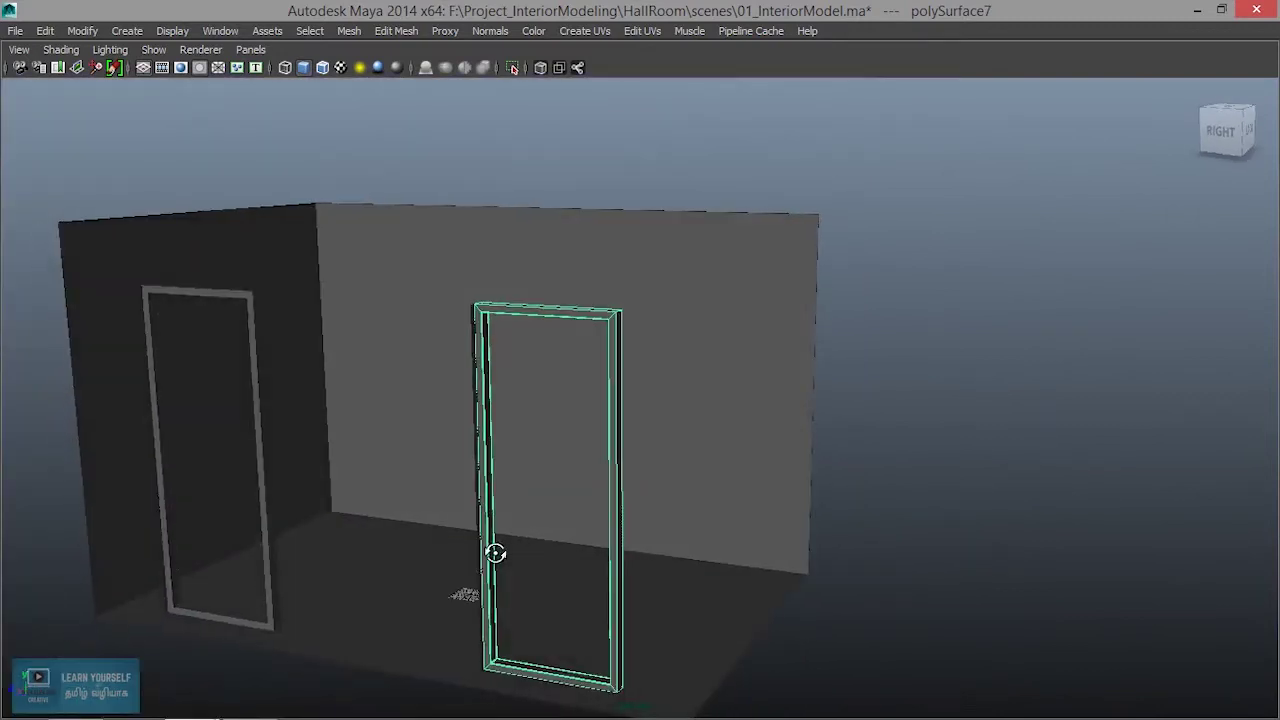
{"action": "scroll", "coordinate": [654, 589], "scroll_direction": "up", "scroll_amount": 3}
{"action": "left_click_drag", "start_coordinate": [654, 589], "coordinate": [596, 539], "text": "alt"}
{"action": "scroll", "coordinate": [596, 539], "scroll_direction": "down", "scroll_amount": 3}
{"action": "scroll", "coordinate": [551, 514], "scroll_direction": "up", "scroll_amount": 3}
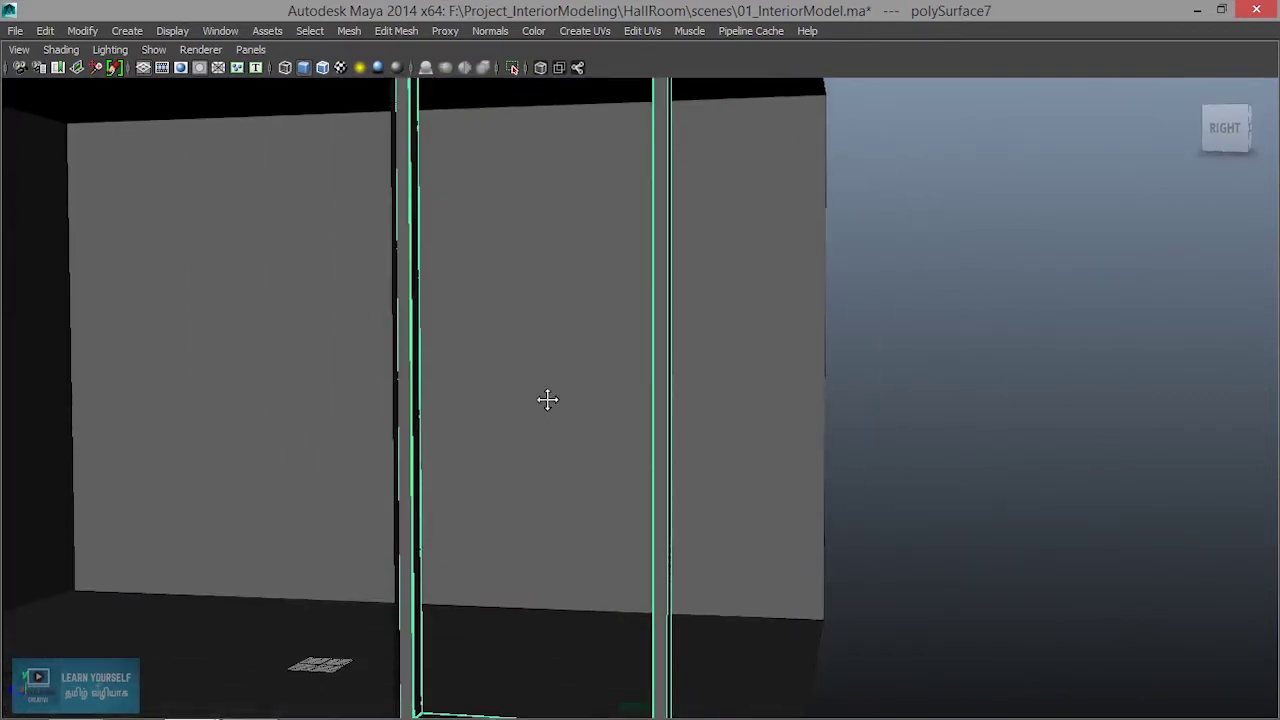
{"action": "scroll", "coordinate": [546, 400], "scroll_direction": "down", "scroll_amount": 3}
{"action": "left_click_drag", "start_coordinate": [531, 480], "coordinate": [509, 488], "text": "alt"}
{"action": "scroll", "coordinate": [517, 534], "scroll_direction": "up", "scroll_amount": 3}
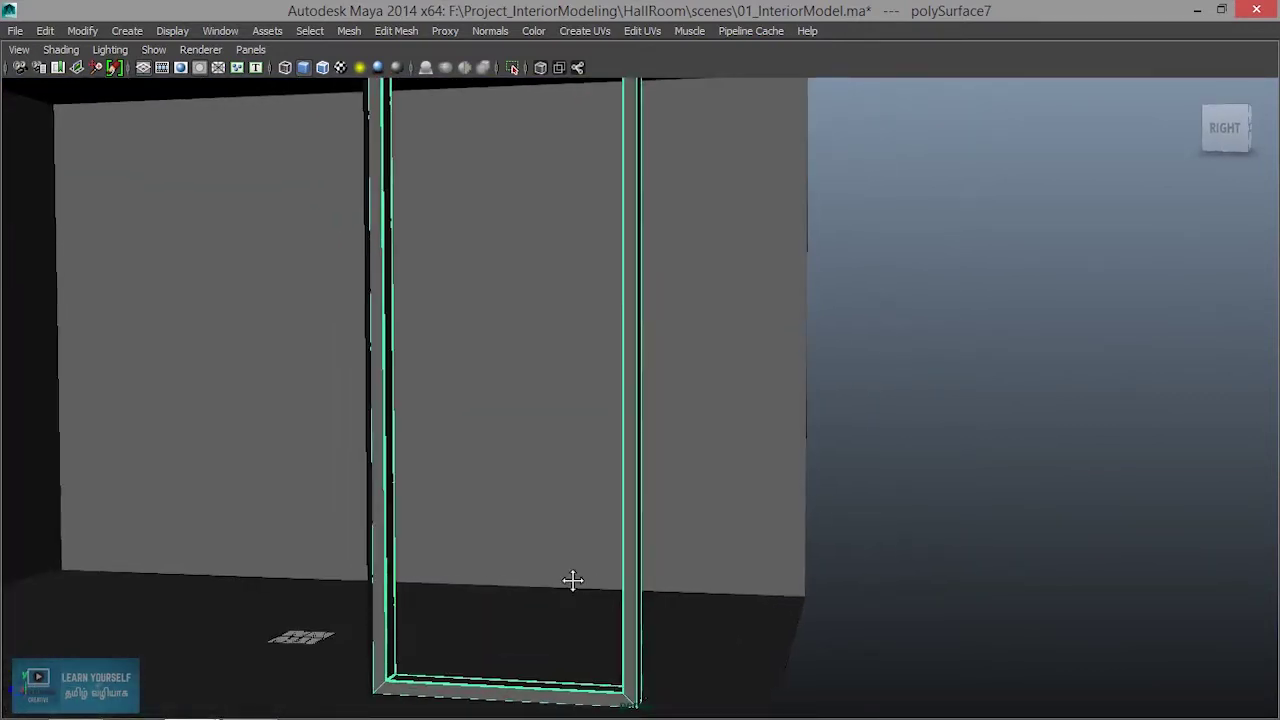
{"action": "scroll", "coordinate": [457, 491], "scroll_direction": "up", "scroll_amount": 5}
{"action": "left_click_drag", "start_coordinate": [602, 569], "coordinate": [471, 453], "text": "alt"}
{"action": "right_click_drag", "start_coordinate": [471, 453], "coordinate": [472, 350]}
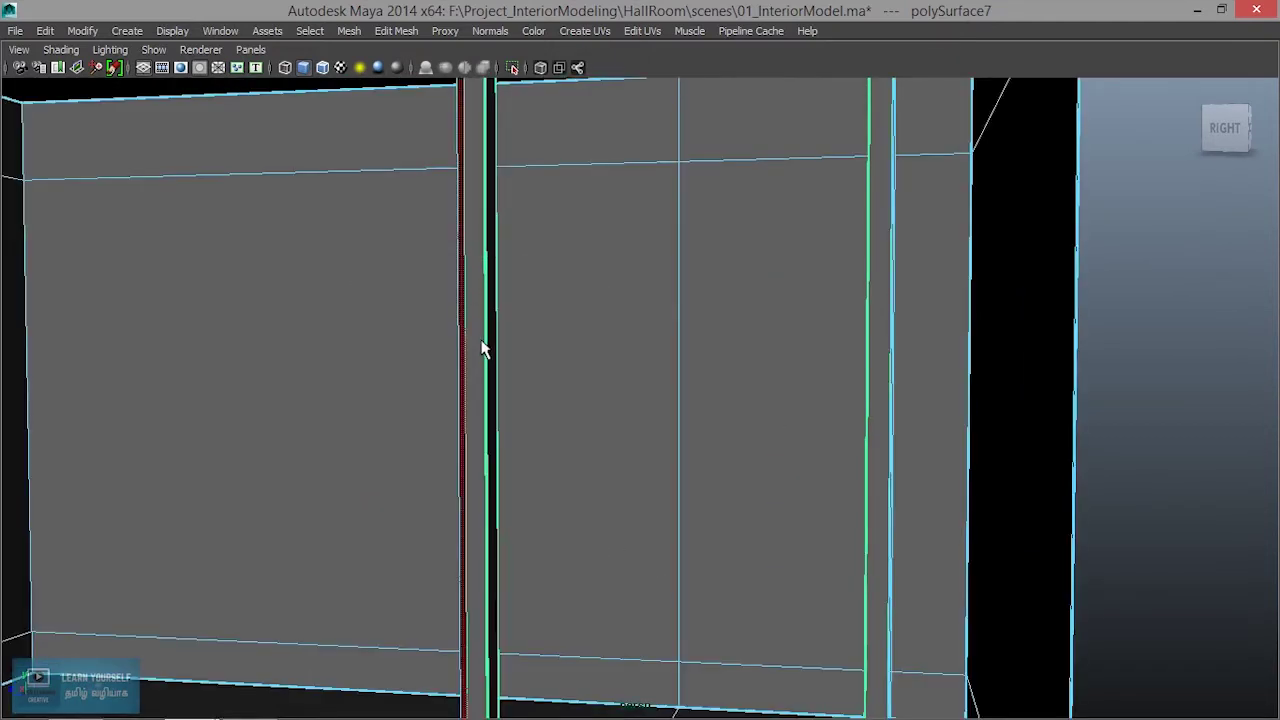
Pick a wall face by mistake, then return to object selection
{"action": "scroll", "coordinate": [481, 352], "scroll_direction": "down", "scroll_amount": 5}
{"action": "left_click", "coordinate": [573, 375]}
{"action": "scroll", "coordinate": [456, 440], "scroll_direction": "up", "scroll_amount": 5}
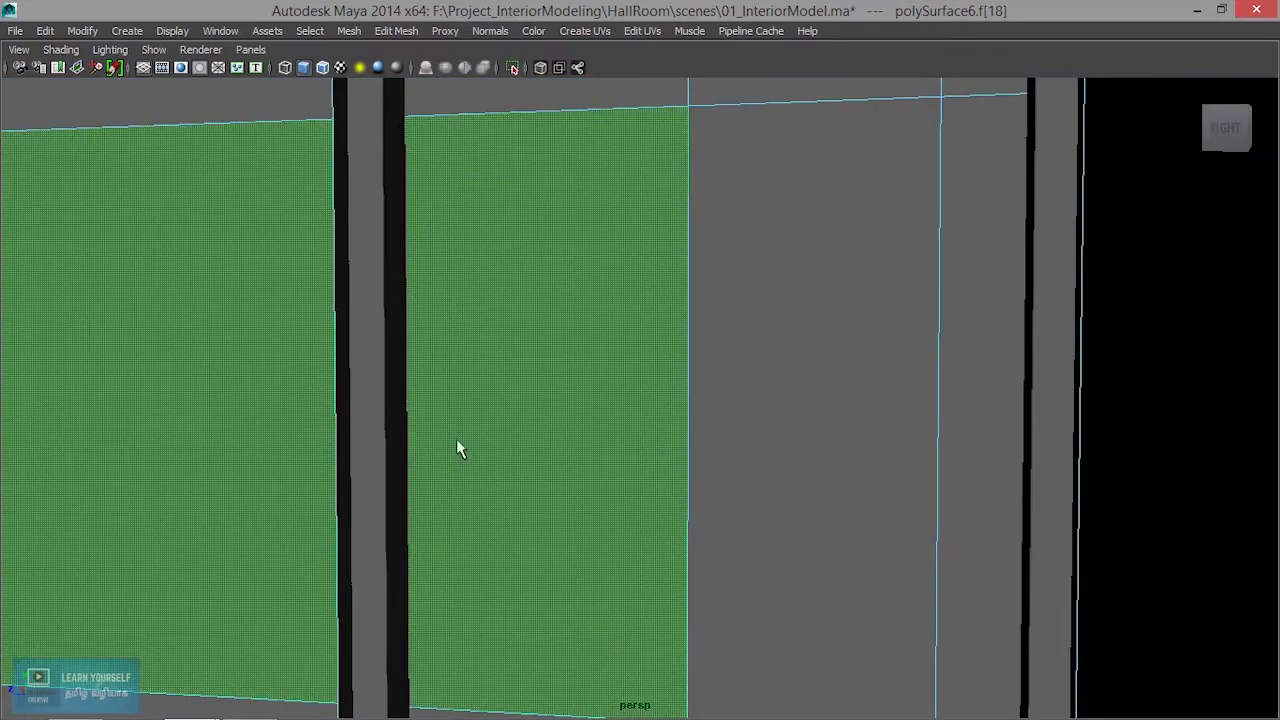
{"action": "scroll", "coordinate": [404, 447], "scroll_direction": "down", "scroll_amount": 2}
{"action": "scroll", "coordinate": [431, 509], "scroll_direction": "down", "scroll_amount": 3}
{"action": "mouse_move", "coordinate": [566, 293]}
{"action": "right_mouse_down"}
{"action": "mouse_move", "coordinate": [621, 329]}
{"action": "mouse_move", "coordinate": [647, 270]}
{"action": "right_mouse_up"}
{"action": "left_click", "coordinate": [577, 337]}
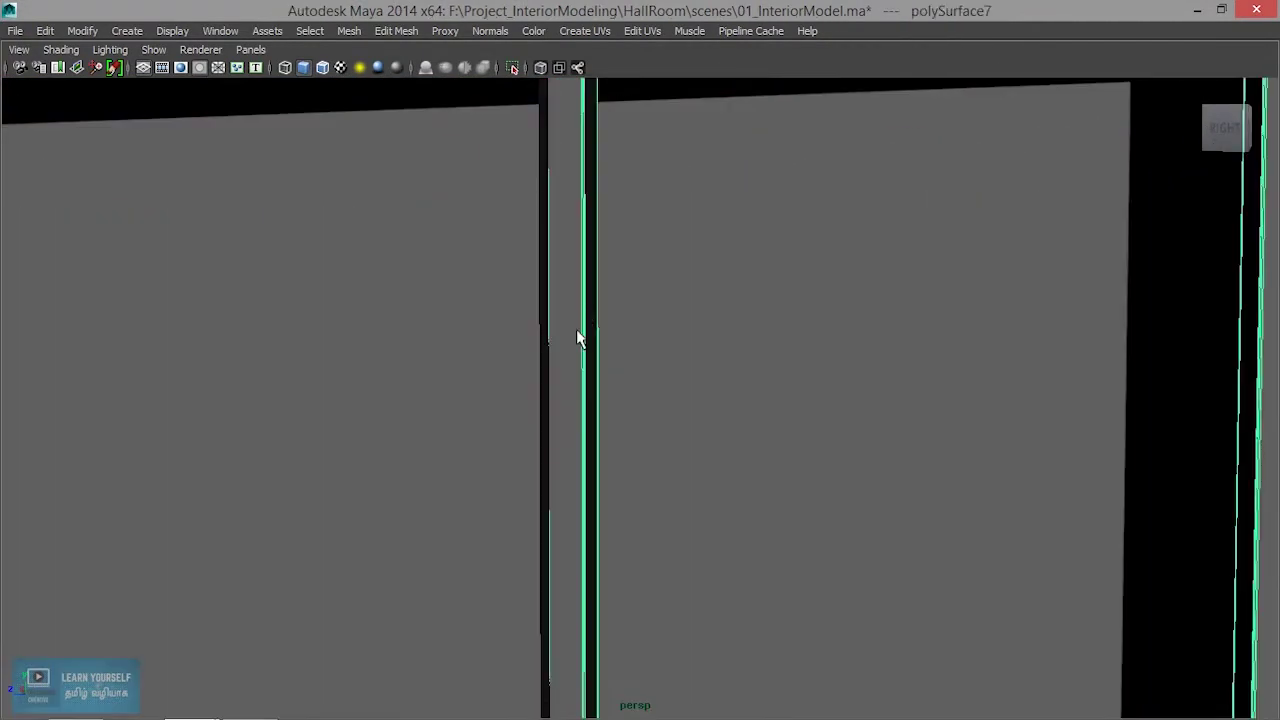
Put the door frame into face mode and select its inner side face
{"action": "scroll", "coordinate": [575, 418], "scroll_direction": "down", "scroll_amount": 2}
{"action": "left_click_drag", "start_coordinate": [573, 418], "coordinate": [591, 443], "text": "alt"}
{"action": "scroll", "coordinate": [677, 451], "scroll_direction": "up", "scroll_amount": 1}
{"action": "scroll", "coordinate": [700, 522], "scroll_direction": "up", "scroll_amount": 5}
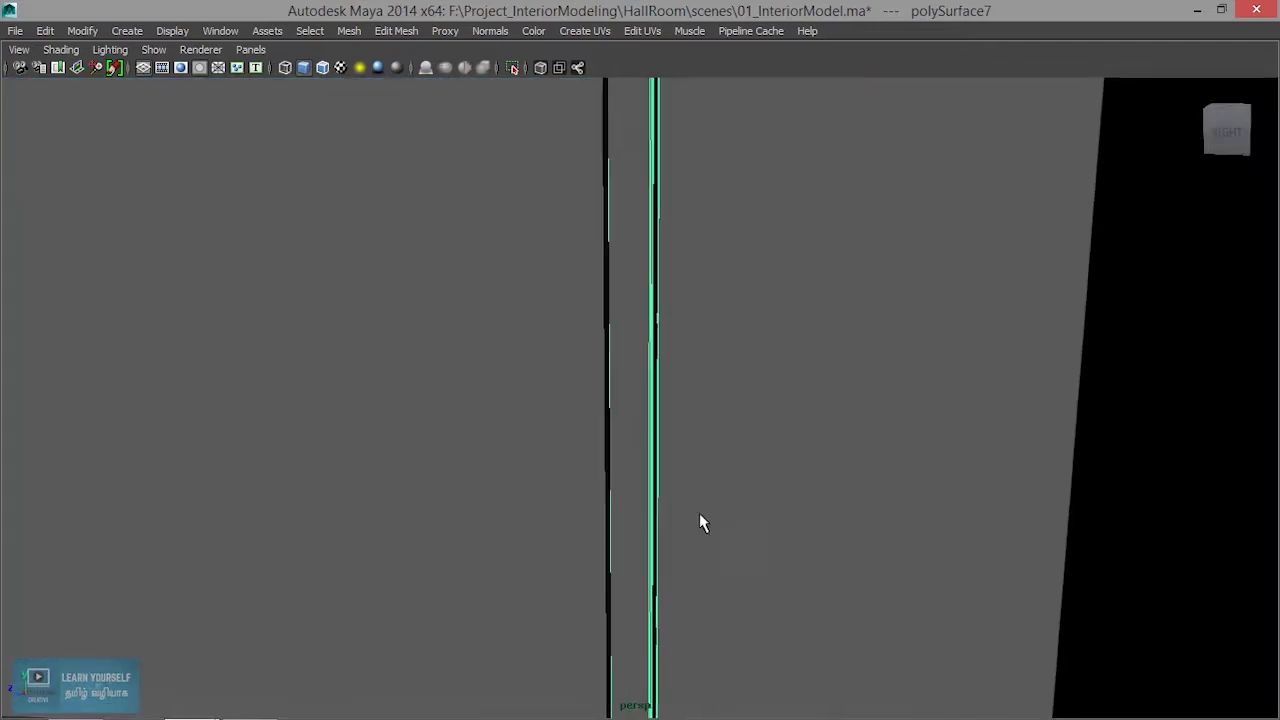
{"action": "right_click_drag", "start_coordinate": [641, 423], "coordinate": [646, 343]}
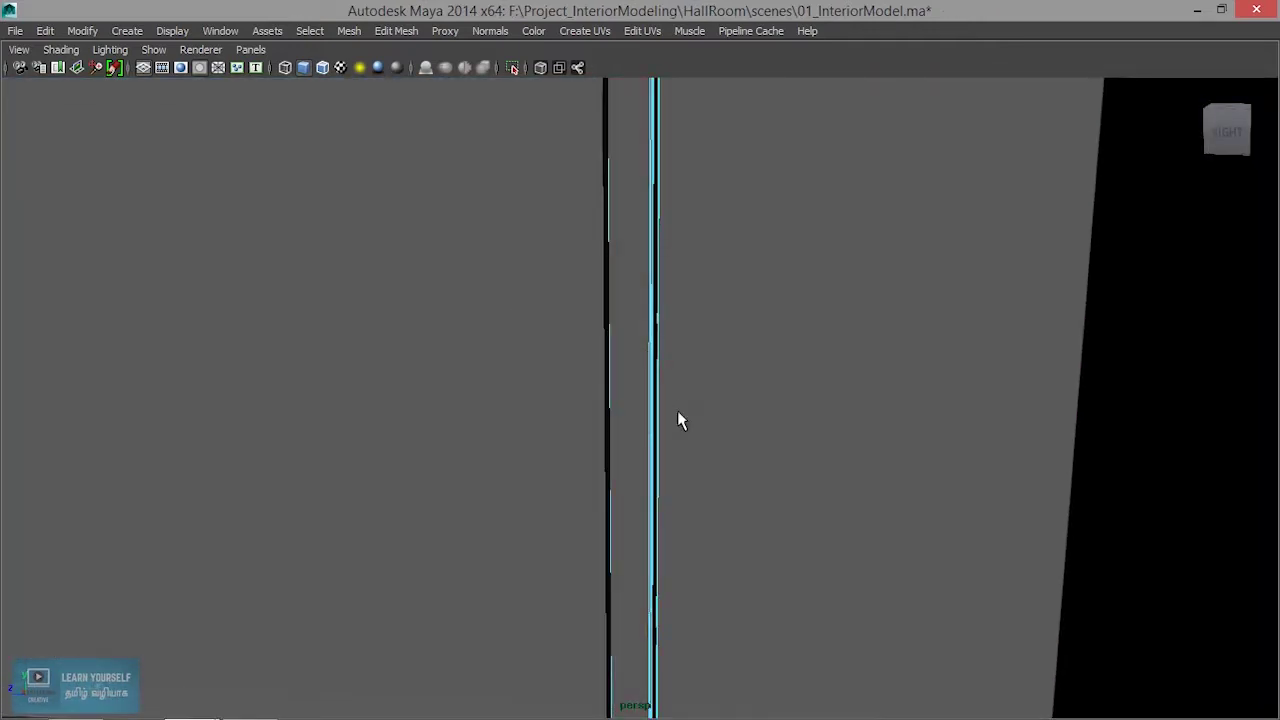
{"action": "scroll", "coordinate": [677, 412], "scroll_direction": "down", "scroll_amount": 3}
{"action": "scroll", "coordinate": [677, 425], "scroll_direction": "down", "scroll_amount": 2}
{"action": "left_click", "coordinate": [590, 490]}
{"action": "mouse_move", "coordinate": [751, 537]}
{"action": "left_mouse_down", "text": "alt"}
{"action": "mouse_move", "coordinate": [697, 565]}
{"action": "mouse_move", "coordinate": [823, 531]}
{"action": "mouse_move", "coordinate": [595, 368]}
{"action": "left_mouse_up", "text": "alt"}
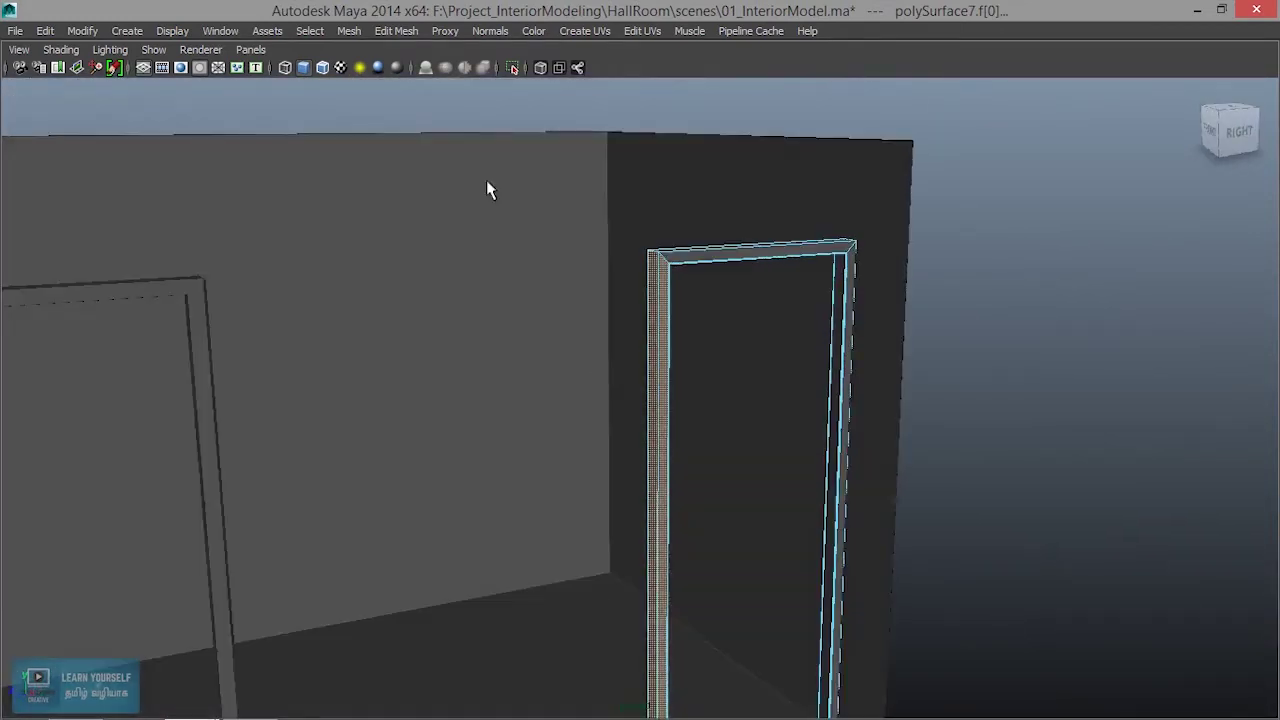
Duplicate the inner side face via Edit Mesh > Duplicate Face, undoing an accidental move
{"action": "left_click", "coordinate": [386, 31]}
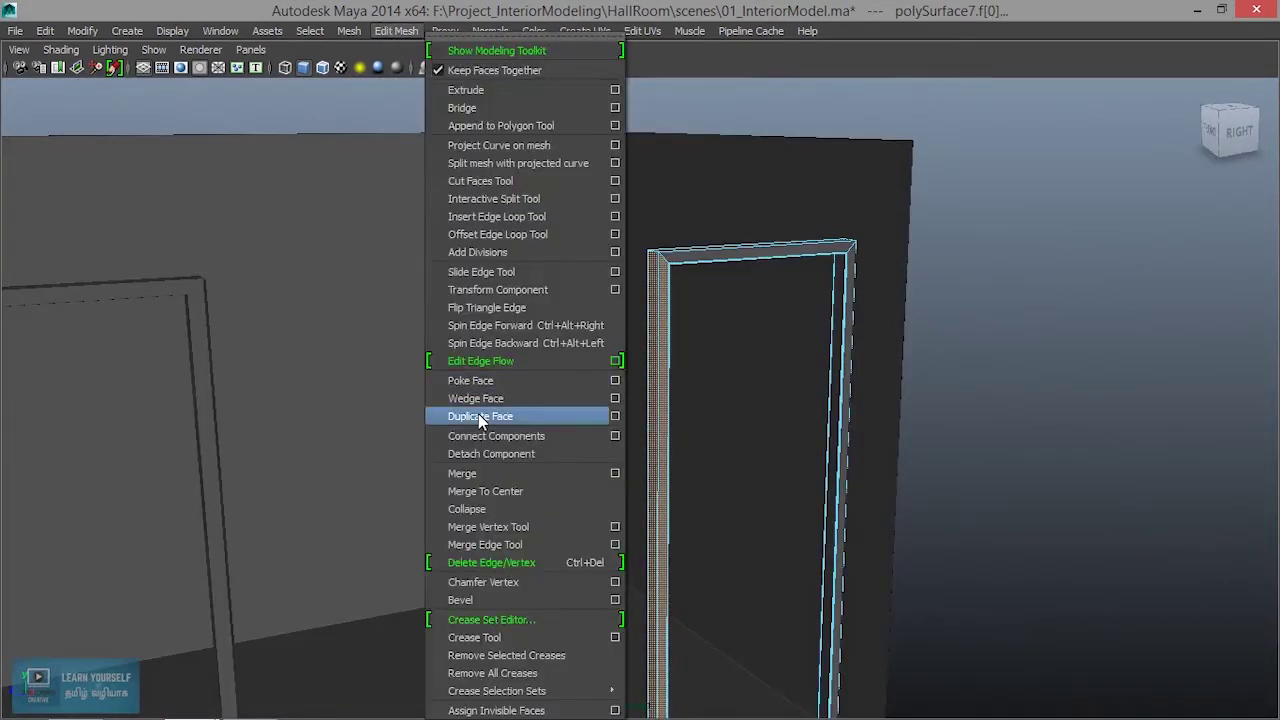
{"action": "left_click", "coordinate": [478, 414]}
{"action": "middle_click_drag", "start_coordinate": [694, 451], "coordinate": [551, 388], "text": "alt"}
{"action": "mouse_move", "coordinate": [551, 388]}
{"action": "left_mouse_down", "text": "alt"}
{"action": "mouse_move", "coordinate": [541, 452]}
{"action": "mouse_move", "coordinate": [594, 453]}
{"action": "left_mouse_up", "text": "alt"}
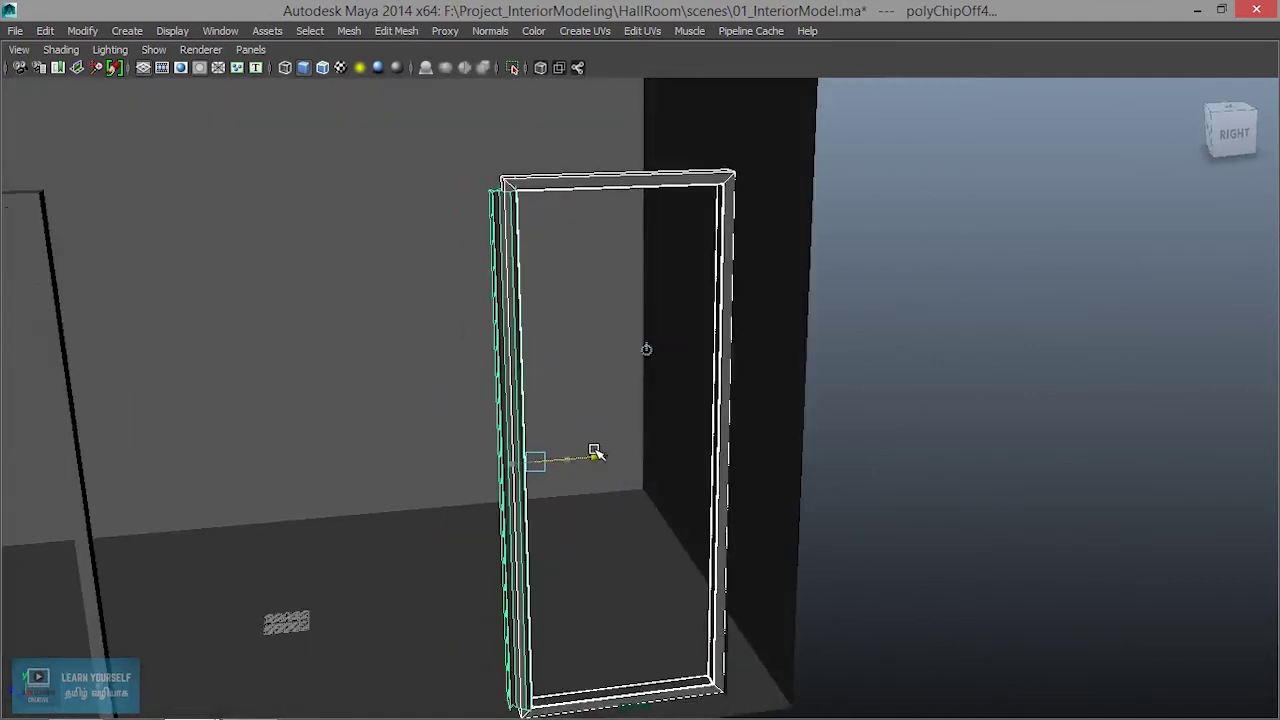
{"action": "key", "text": "ctrl+z"}
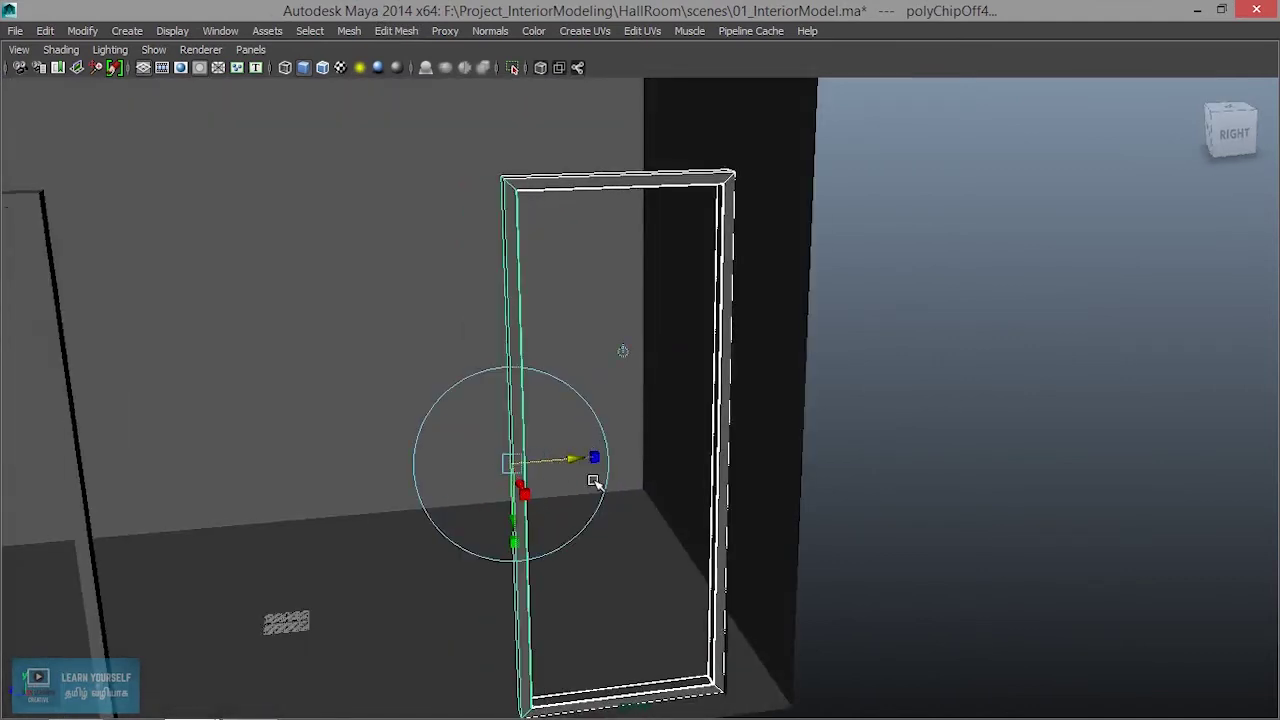
{"action": "left_click_drag", "start_coordinate": [581, 459], "coordinate": [592, 457]}
{"action": "left_click_drag", "start_coordinate": [562, 410], "coordinate": [520, 413], "text": "alt"}
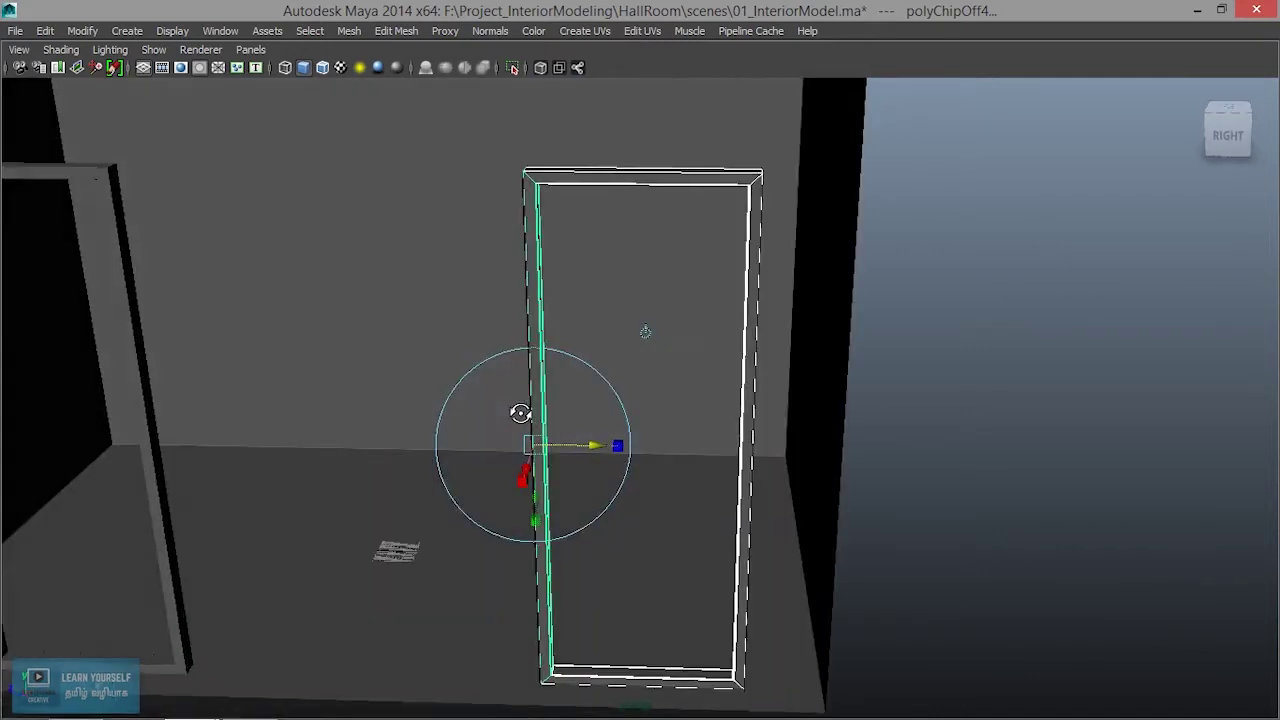
Switch back to object mode and view the whole door frame with the new strip
{"action": "right_click", "coordinate": [534, 259]}
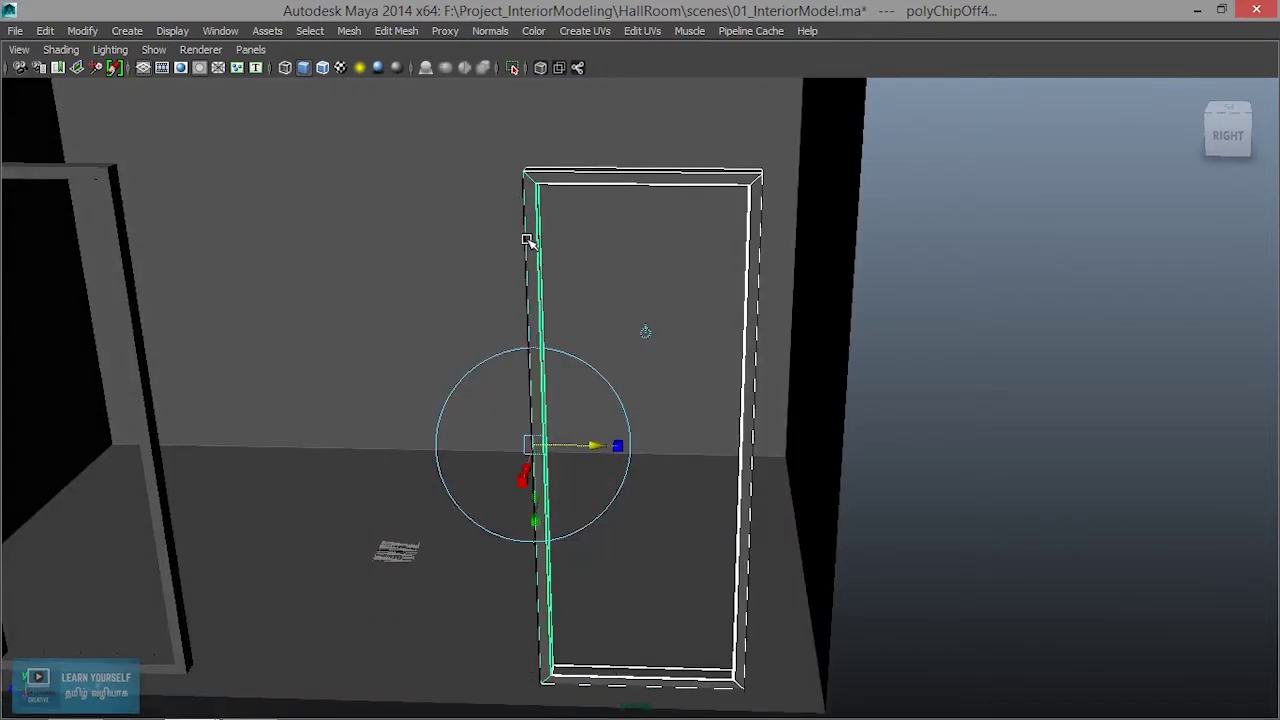
{"action": "left_click", "coordinate": [549, 297]}
{"action": "scroll", "coordinate": [480, 280], "scroll_direction": "up", "scroll_amount": 3}
{"action": "scroll", "coordinate": [450, 280], "scroll_direction": "up", "scroll_amount": 3}
{"action": "scroll", "coordinate": [560, 543], "scroll_direction": "down", "scroll_amount": 3}
{"action": "mouse_move", "coordinate": [560, 543]}
{"action": "left_mouse_down", "text": "alt"}
{"action": "mouse_move", "coordinate": [533, 452]}
{"action": "mouse_move", "coordinate": [562, 442]}
{"action": "left_mouse_up", "text": "alt"}
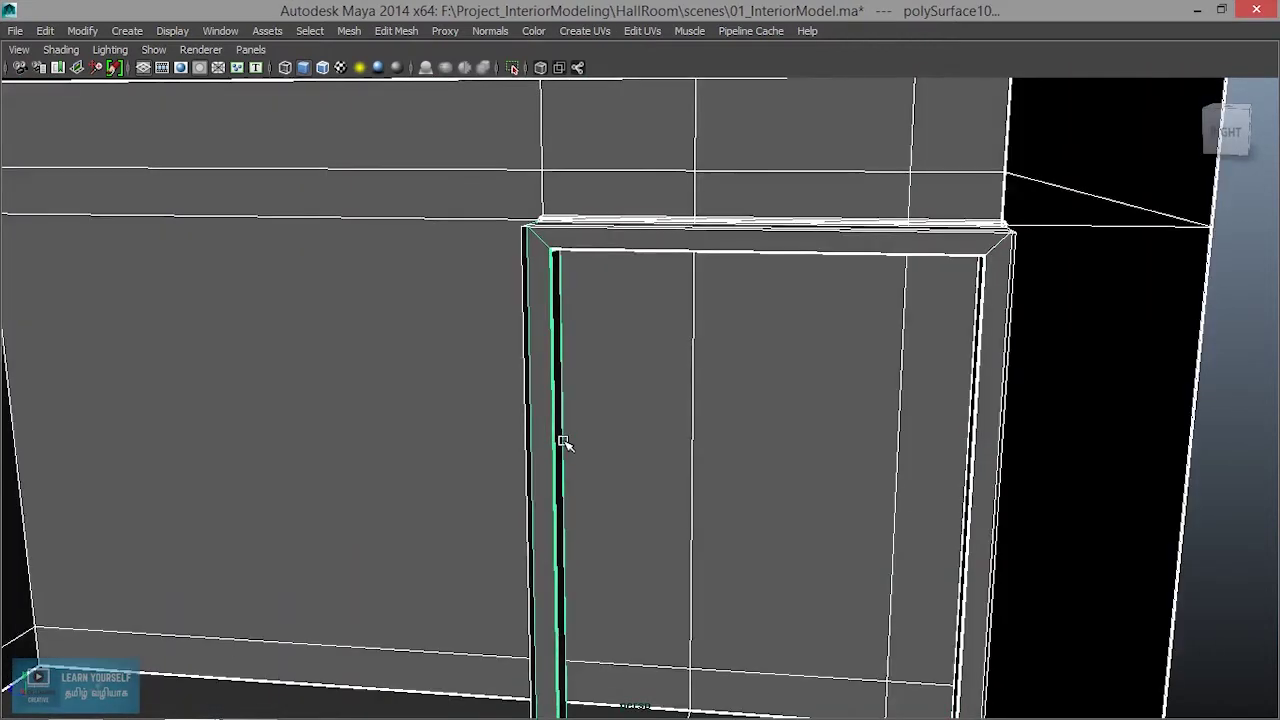
Slide strip polySurface10 sideways into the door opening with the Move tool, then open Modify
{"action": "scroll", "coordinate": [630, 180], "scroll_direction": "down", "scroll_amount": 2}
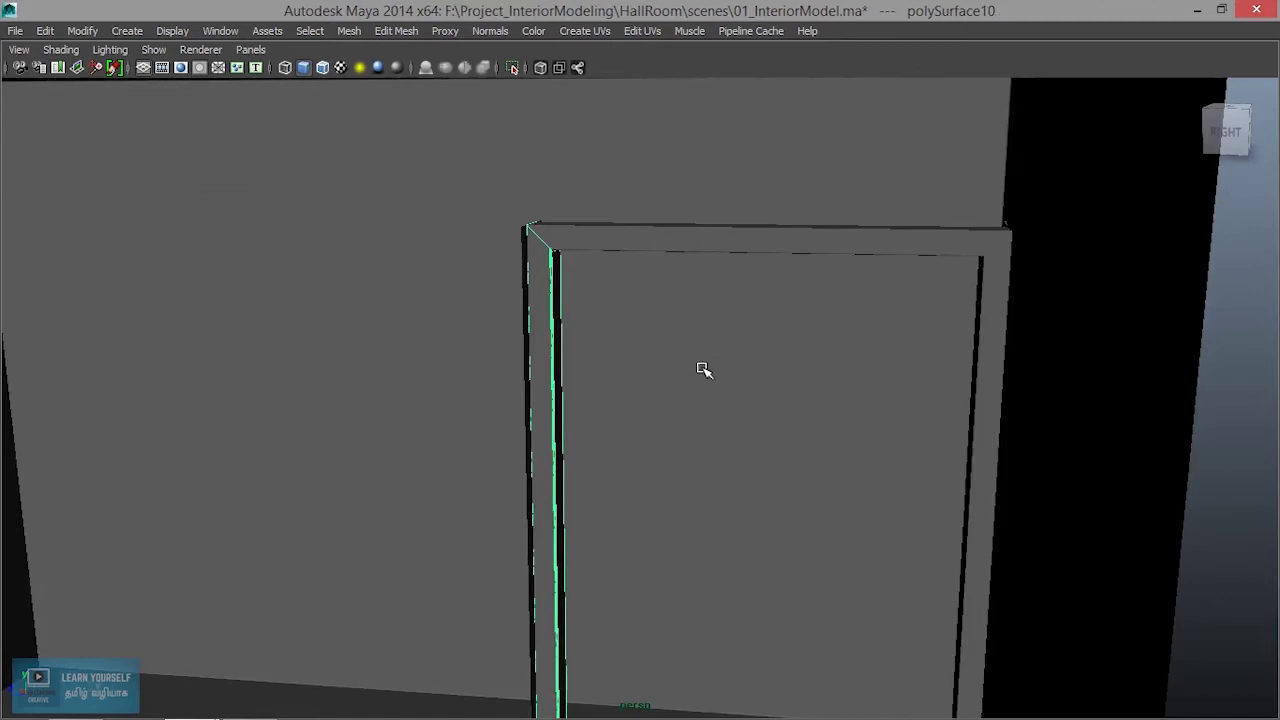
{"action": "scroll", "coordinate": [700, 369], "scroll_direction": "down", "scroll_amount": 3}
{"action": "key", "text": "w"}
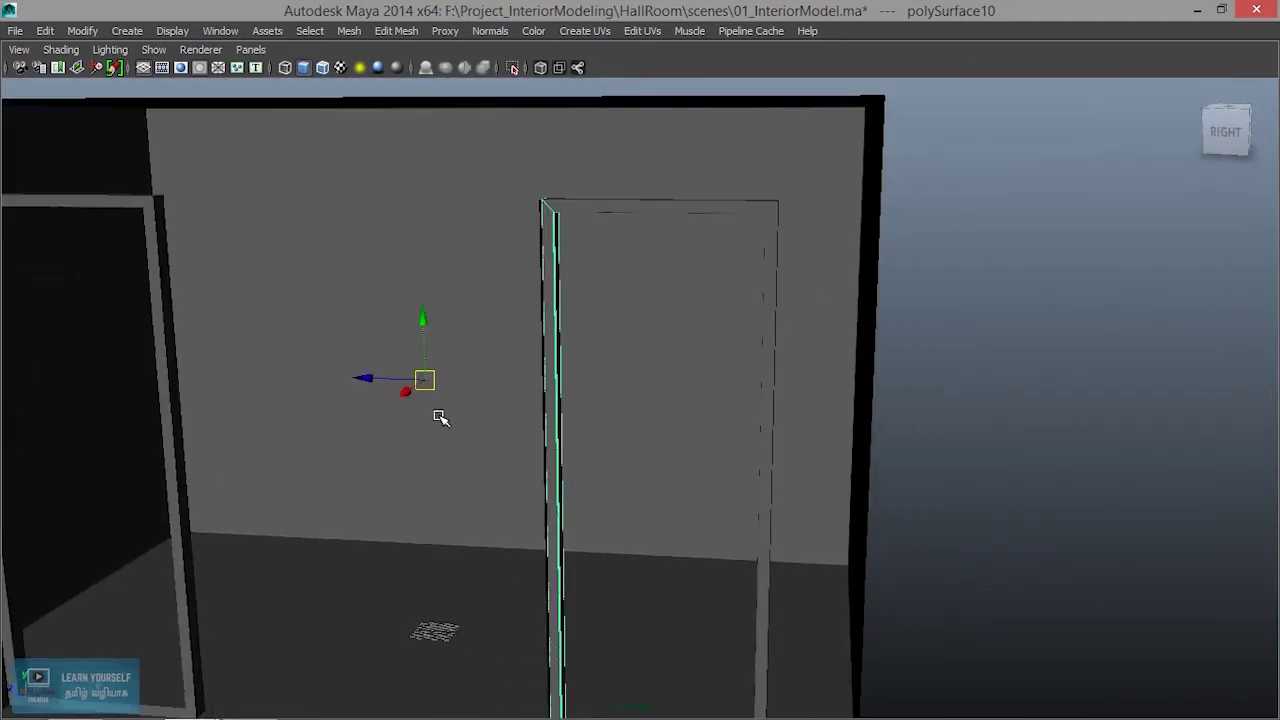
{"action": "mouse_move", "coordinate": [366, 380]}
{"action": "left_mouse_down"}
{"action": "mouse_move", "coordinate": [438, 398]}
{"action": "mouse_move", "coordinate": [526, 466]}
{"action": "mouse_move", "coordinate": [526, 529]}
{"action": "mouse_move", "coordinate": [529, 489]}
{"action": "mouse_move", "coordinate": [571, 508]}
{"action": "mouse_move", "coordinate": [658, 494]}
{"action": "mouse_move", "coordinate": [491, 469]}
{"action": "mouse_move", "coordinate": [543, 646]}
{"action": "mouse_move", "coordinate": [551, 524]}
{"action": "mouse_move", "coordinate": [606, 540]}
{"action": "left_mouse_up"}
{"action": "scroll", "coordinate": [572, 505], "scroll_direction": "up", "scroll_amount": 3}
{"action": "scroll", "coordinate": [490, 463], "scroll_direction": "up", "scroll_amount": 2}
{"action": "scroll", "coordinate": [551, 524], "scroll_direction": "down", "scroll_amount": 3}
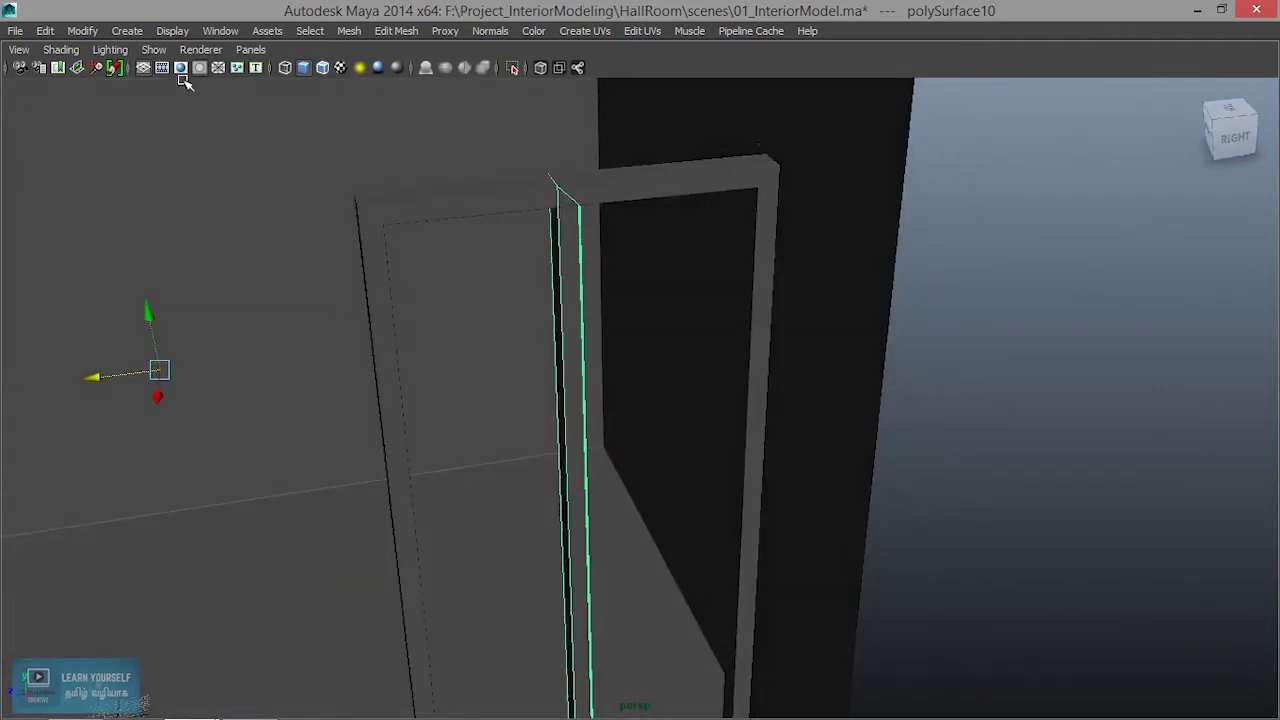
{"action": "left_click", "coordinate": [93, 31]}
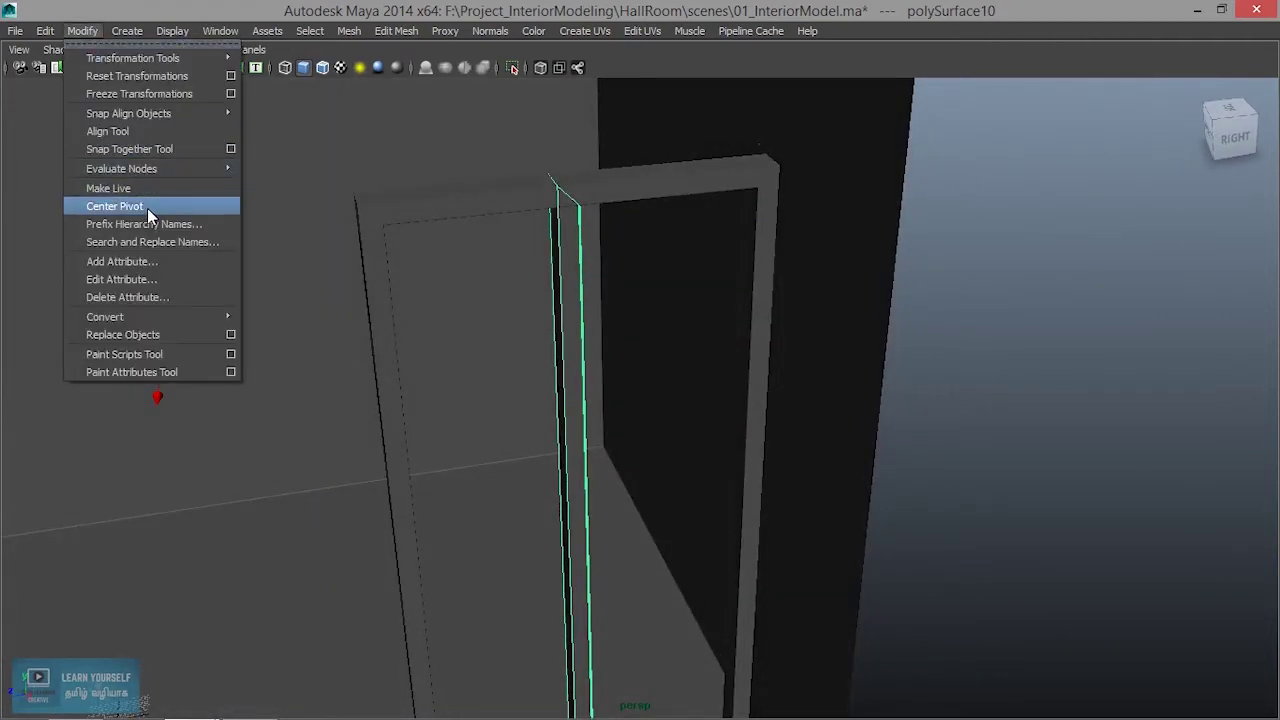
Center the strip's pivot, restore the full UI, and move it to Translate Z -2.816
{"action": "left_click", "coordinate": [147, 208]}
{"action": "key", "text": "ctrl+space"}
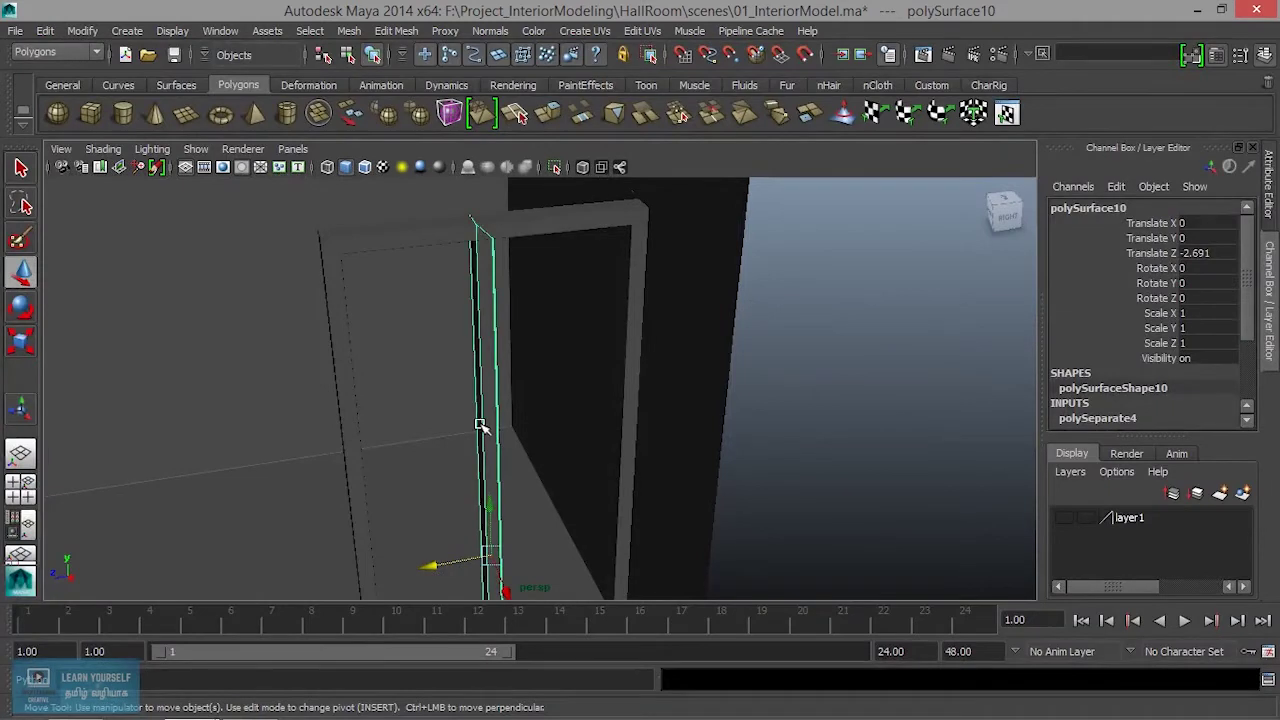
{"action": "left_click_drag", "start_coordinate": [610, 356], "coordinate": [549, 406], "text": "alt"}
{"action": "scroll", "coordinate": [594, 366], "scroll_direction": "up", "scroll_amount": 2}
{"action": "scroll", "coordinate": [557, 200], "scroll_direction": "up", "scroll_amount": 2}
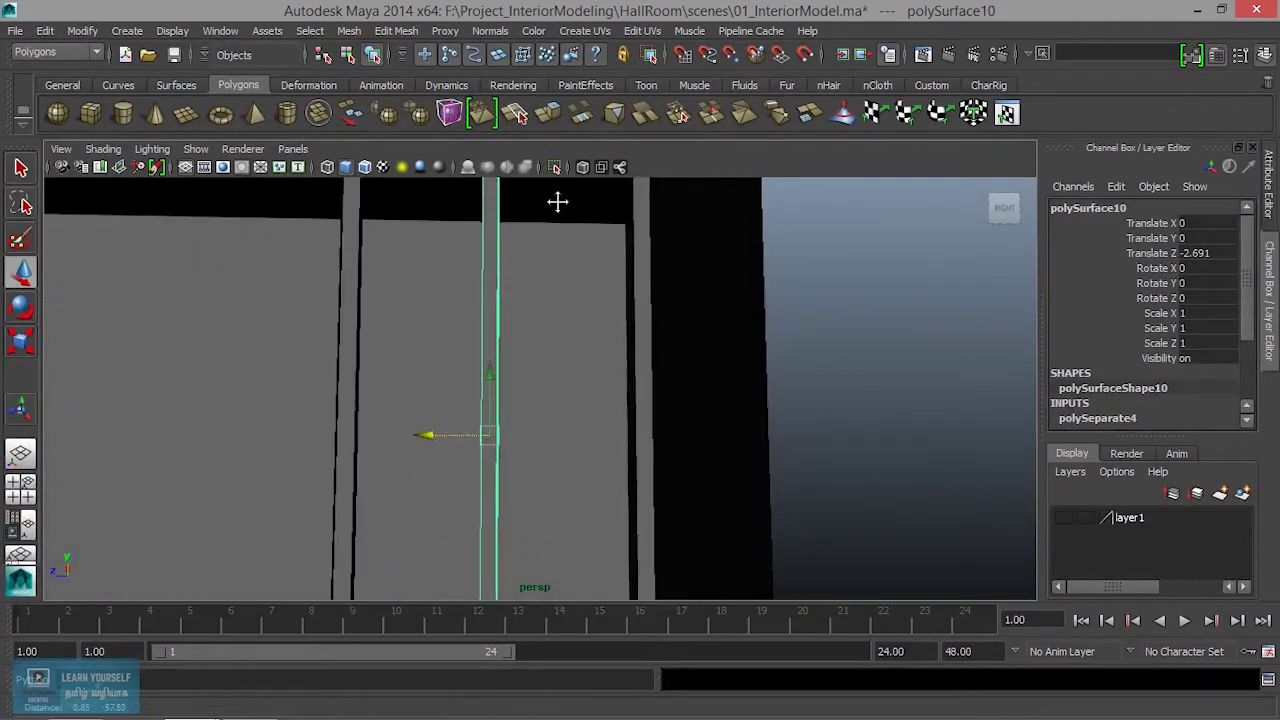
{"action": "scroll", "coordinate": [535, 206], "scroll_direction": "down", "scroll_amount": 3}
{"action": "scroll", "coordinate": [511, 531], "scroll_direction": "up", "scroll_amount": 2}
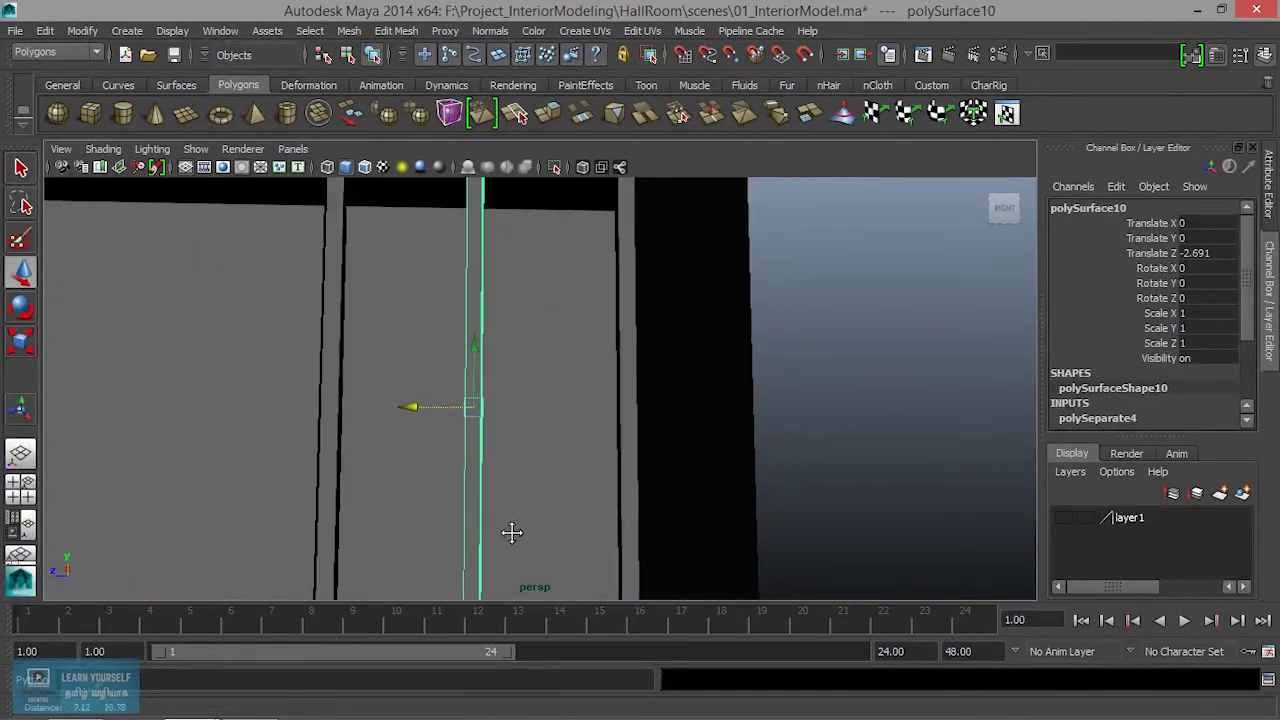
{"action": "middle_click_drag", "start_coordinate": [540, 410], "coordinate": [533, 452], "text": "alt"}
{"action": "mouse_move", "coordinate": [400, 491]}
{"action": "left_mouse_down"}
{"action": "mouse_move", "coordinate": [550, 410]}
{"action": "mouse_move", "coordinate": [514, 283]}
{"action": "mouse_move", "coordinate": [394, 246]}
{"action": "mouse_move", "coordinate": [486, 477]}
{"action": "mouse_move", "coordinate": [474, 470]}
{"action": "mouse_move", "coordinate": [506, 471]}
{"action": "mouse_move", "coordinate": [463, 371]}
{"action": "mouse_move", "coordinate": [426, 414]}
{"action": "mouse_move", "coordinate": [584, 454]}
{"action": "mouse_move", "coordinate": [520, 460]}
{"action": "mouse_move", "coordinate": [689, 463]}
{"action": "mouse_move", "coordinate": [654, 459]}
{"action": "left_mouse_up"}
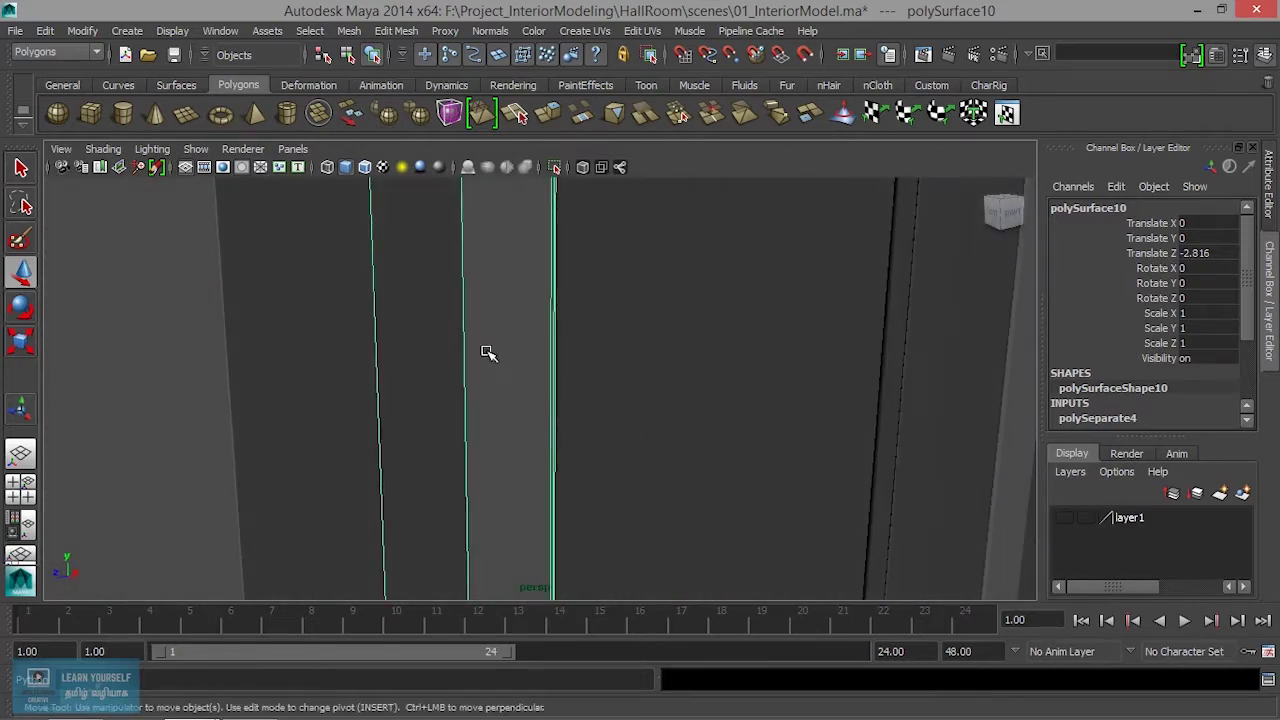
{"action": "right_click_drag", "start_coordinate": [489, 345], "coordinate": [491, 251]}
Bevel the bar's two long edges with Offset 0.05 and 4 Segments
{"action": "left_click", "coordinate": [459, 301]}
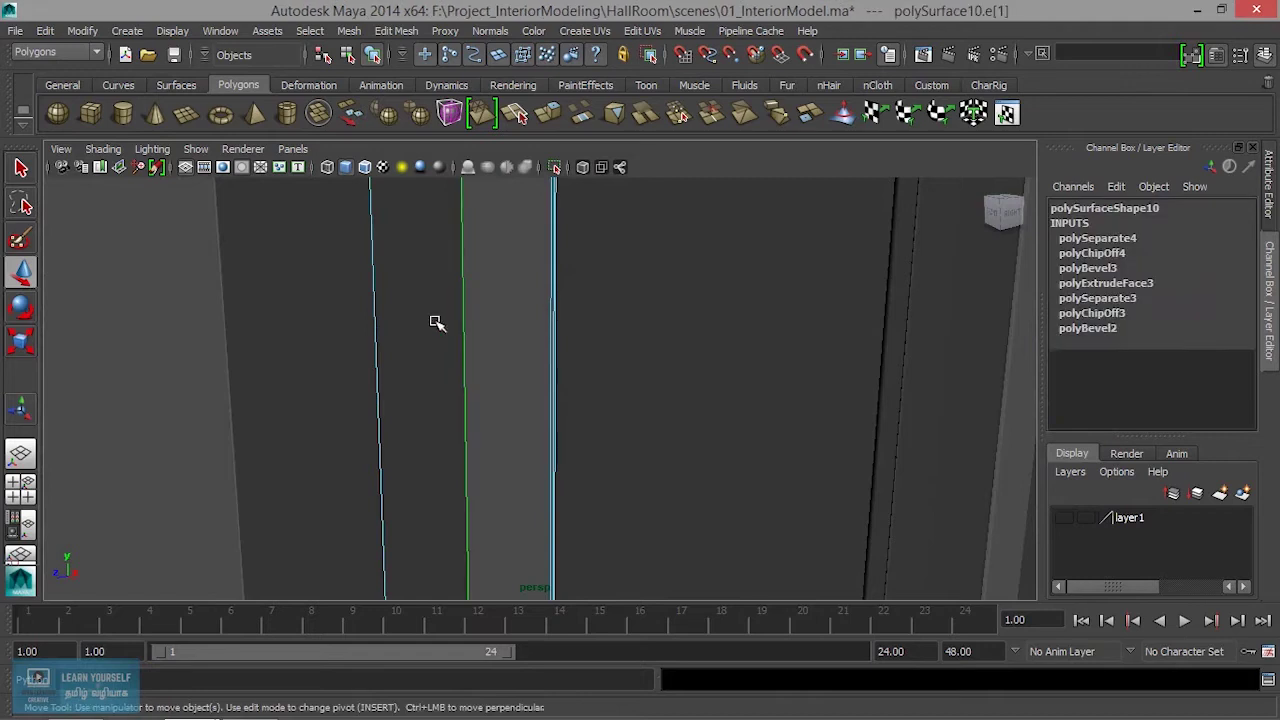
{"action": "left_click", "coordinate": [463, 250]}
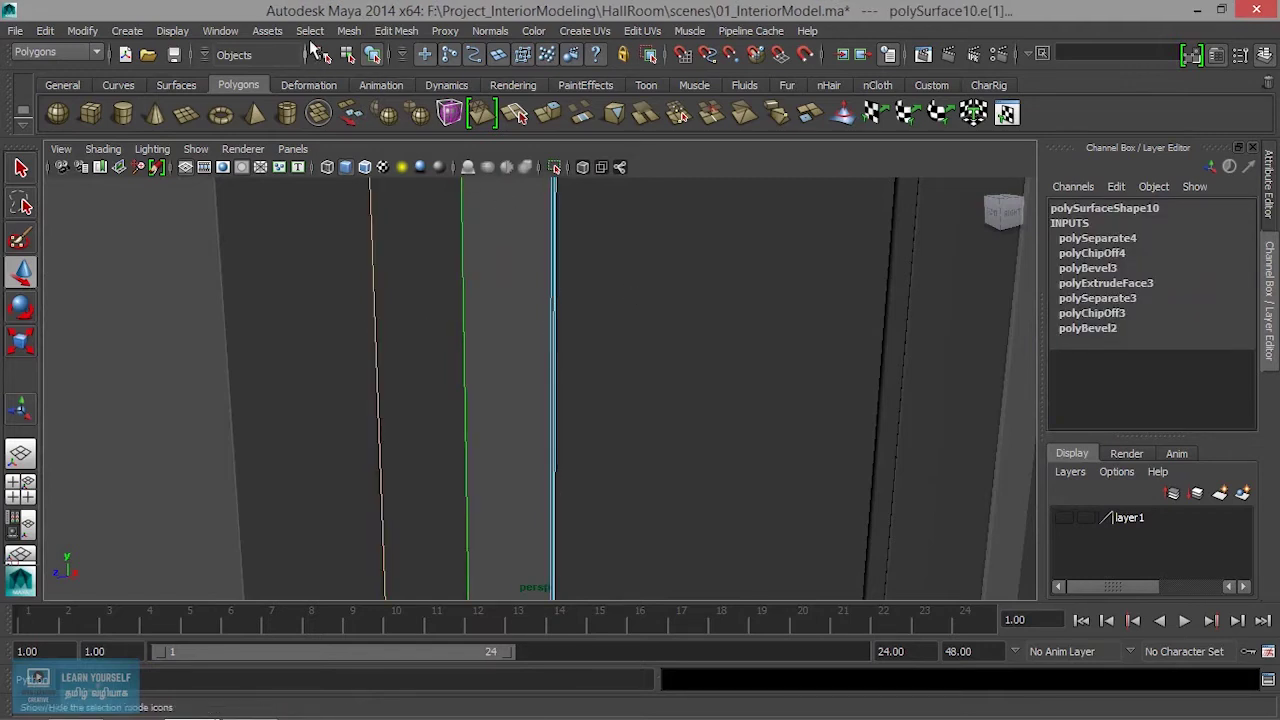
{"action": "left_click", "coordinate": [376, 30]}
{"action": "left_click", "coordinate": [507, 599]}
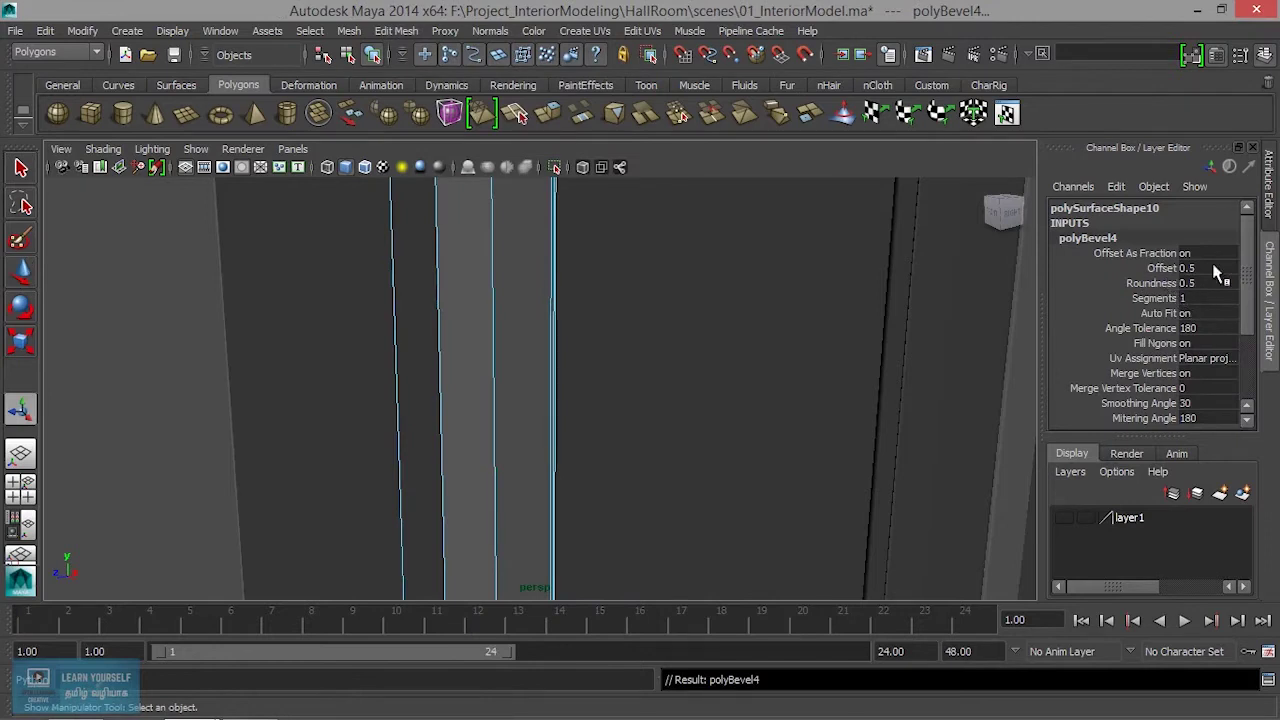
{"action": "type", "text": "0.05"}
{"action": "key", "text": "Return"}
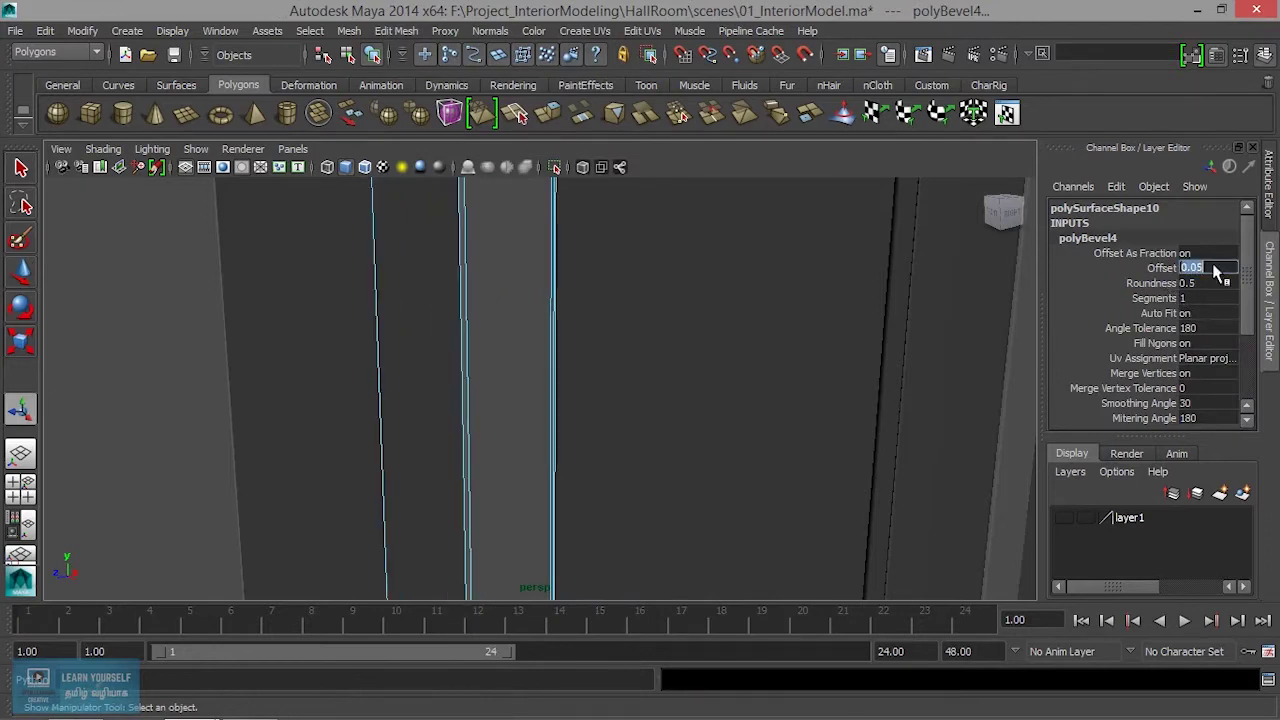
{"action": "type", "text": "4"}
{"action": "key", "text": "Return"}
Return to object selection and orbit around the bevelled bar
{"action": "left_click_drag", "start_coordinate": [668, 405], "coordinate": [540, 411], "text": "alt"}
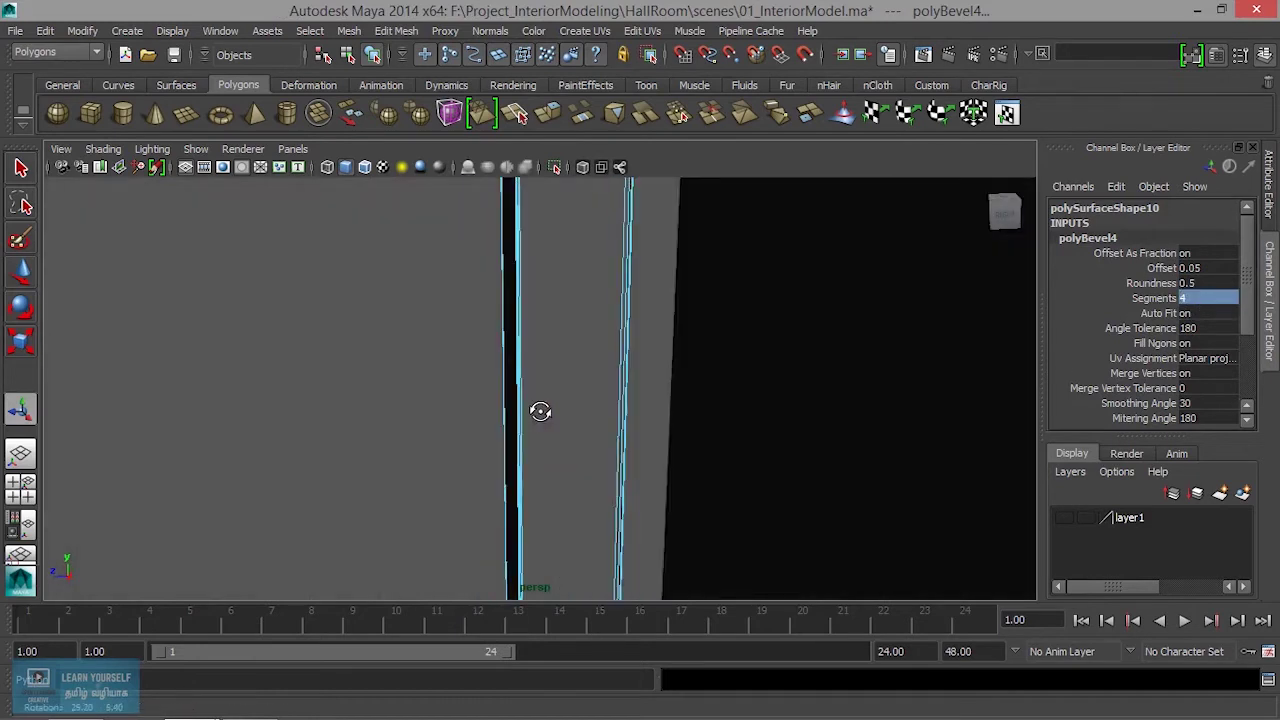
{"action": "right_click_drag", "start_coordinate": [579, 293], "coordinate": [580, 336]}
{"action": "left_click", "coordinate": [651, 414]}
{"action": "mouse_move", "coordinate": [651, 414]}
{"action": "left_mouse_down", "text": "alt"}
{"action": "mouse_move", "coordinate": [686, 414]}
{"action": "mouse_move", "coordinate": [614, 469]}
{"action": "mouse_move", "coordinate": [897, 454]}
{"action": "mouse_move", "coordinate": [1006, 349]}
{"action": "mouse_move", "coordinate": [838, 400]}
{"action": "left_mouse_up", "text": "alt"}
Frame the window panes and select the vertical bar between them
{"action": "right_click_drag", "start_coordinate": [838, 400], "coordinate": [689, 466], "text": "alt"}
{"action": "left_click_drag", "start_coordinate": [689, 466], "coordinate": [803, 409], "text": "alt"}
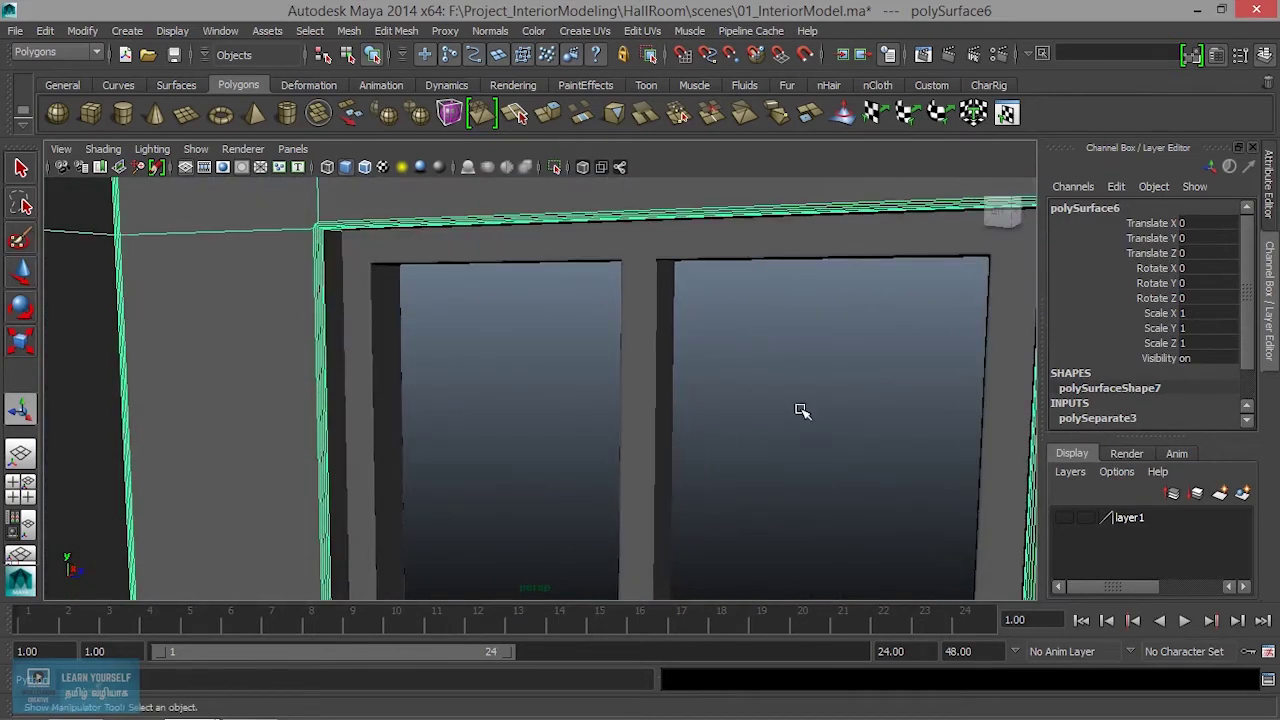
{"action": "left_click", "coordinate": [803, 415]}
{"action": "middle_click_drag", "start_coordinate": [803, 420], "coordinate": [760, 319], "text": "alt"}
{"action": "mouse_move", "coordinate": [760, 319]}
{"action": "right_mouse_down", "text": "alt"}
{"action": "mouse_move", "coordinate": [651, 443]}
{"action": "mouse_move", "coordinate": [622, 521]}
{"action": "mouse_move", "coordinate": [623, 443]}
{"action": "mouse_move", "coordinate": [626, 520]}
{"action": "right_mouse_up", "text": "alt"}
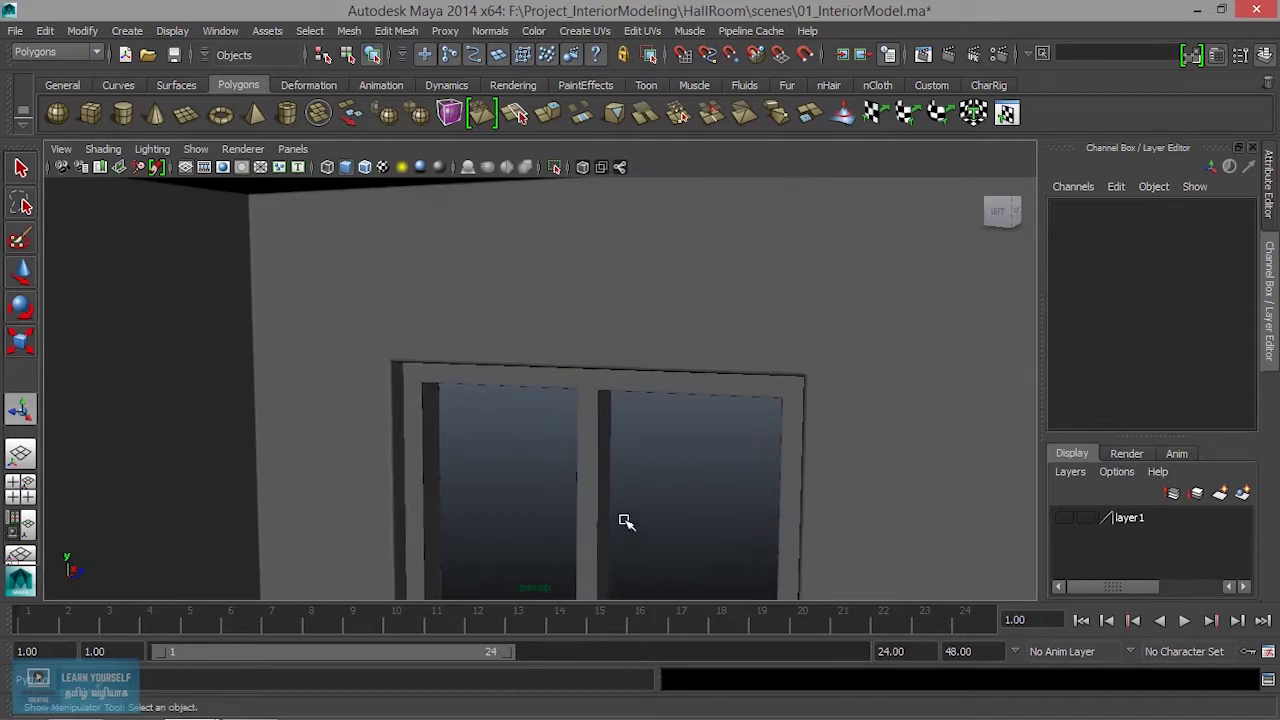
{"action": "left_click", "coordinate": [595, 475]}
{"action": "right_click_drag", "start_coordinate": [595, 475], "coordinate": [587, 513], "text": "alt"}
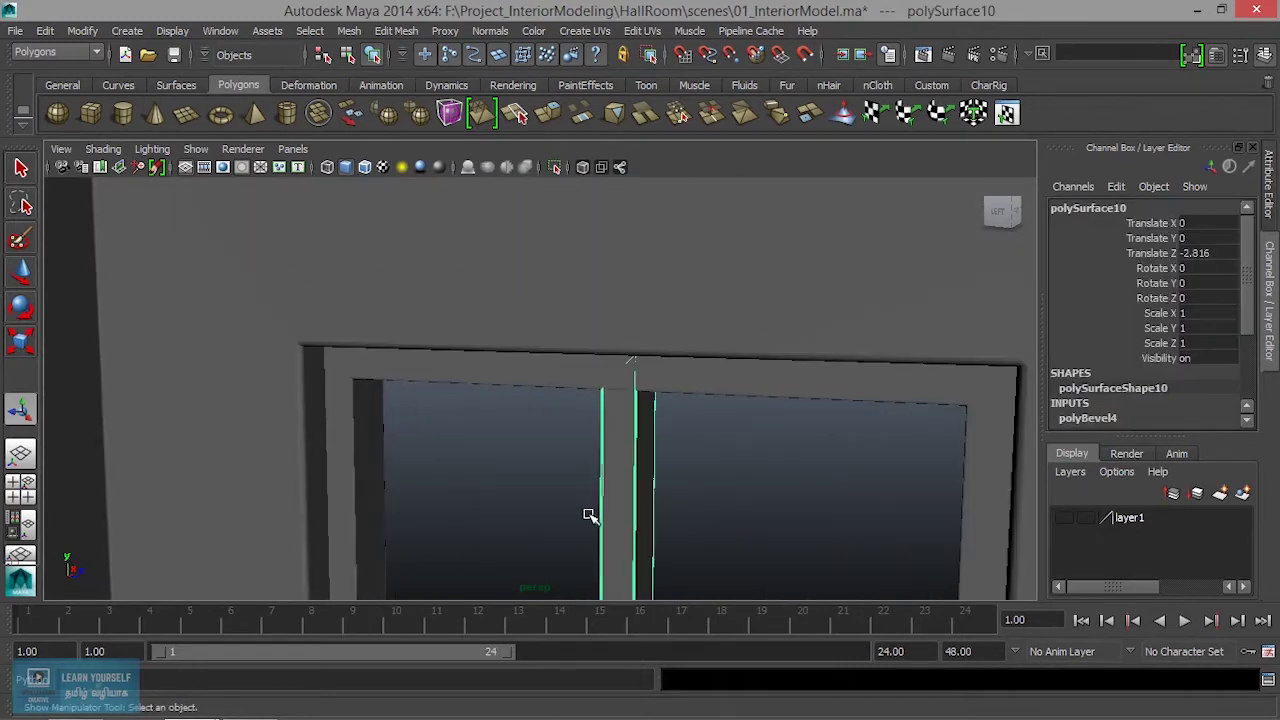
Switch the viewport to wireframe and put the bar into vertex mode
{"action": "key", "text": "4"}
{"action": "mouse_move", "coordinate": [589, 503]}
{"action": "left_mouse_down", "text": "alt"}
{"action": "mouse_move", "coordinate": [674, 486]}
{"action": "mouse_move", "coordinate": [650, 448]}
{"action": "left_mouse_up", "text": "alt"}
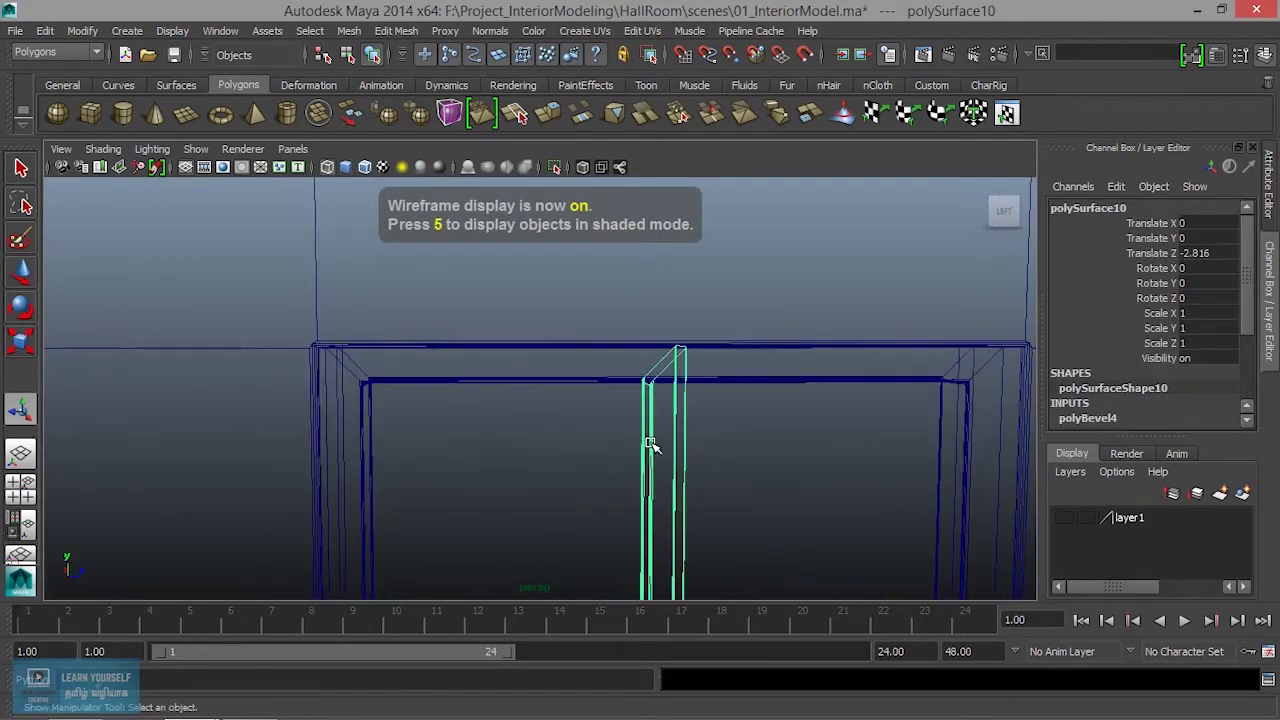
{"action": "right_click_drag", "start_coordinate": [651, 445], "coordinate": [571, 289]}
{"action": "mouse_move", "coordinate": [571, 289]}
{"action": "left_mouse_down", "text": "alt"}
{"action": "mouse_move", "coordinate": [691, 463]}
{"action": "mouse_move", "coordinate": [749, 518]}
{"action": "mouse_move", "coordinate": [829, 477]}
{"action": "mouse_move", "coordinate": [823, 466]}
{"action": "mouse_move", "coordinate": [762, 490]}
{"action": "mouse_move", "coordinate": [686, 491]}
{"action": "mouse_move", "coordinate": [828, 474]}
{"action": "mouse_move", "coordinate": [957, 528]}
{"action": "mouse_move", "coordinate": [723, 500]}
{"action": "mouse_move", "coordinate": [849, 523]}
{"action": "mouse_move", "coordinate": [679, 478]}
{"action": "left_mouse_up", "text": "alt"}
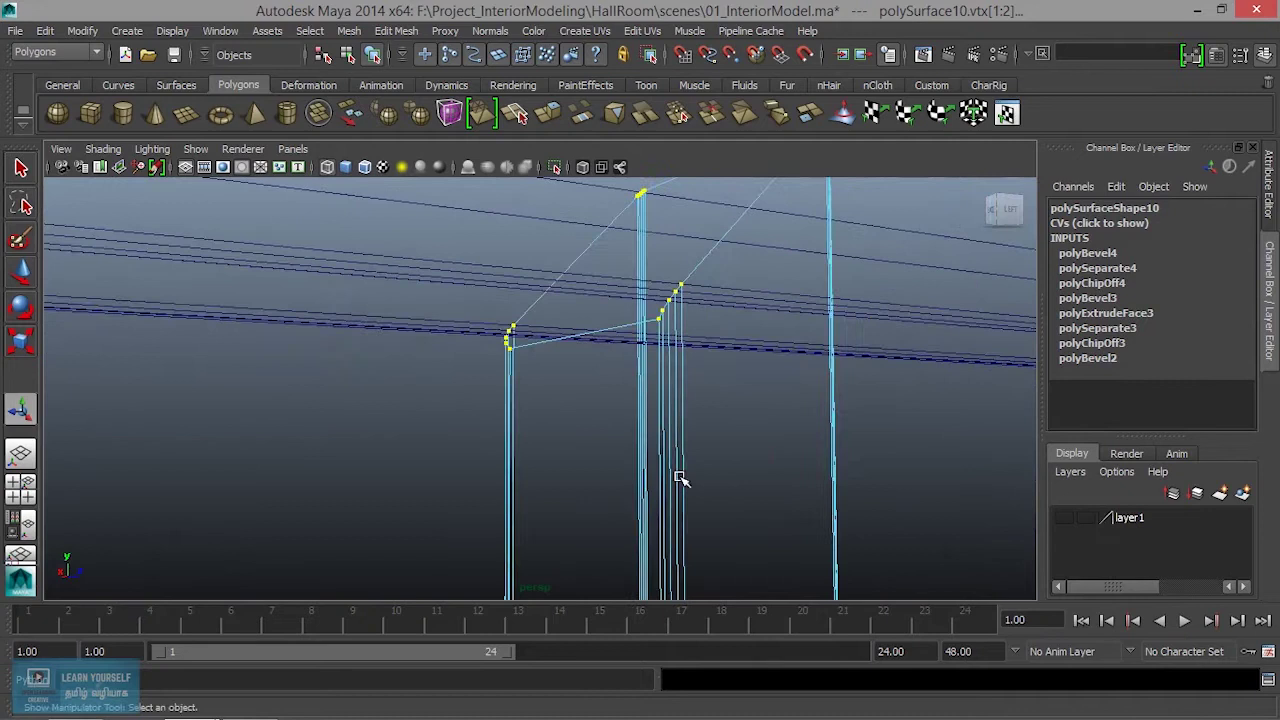
Clear the vertices and select the whole vertical bar object
{"action": "left_click_drag", "start_coordinate": [677, 381], "coordinate": [660, 391], "text": "alt"}
{"action": "left_click", "coordinate": [657, 401]}
{"action": "right_click_drag", "start_coordinate": [617, 300], "coordinate": [700, 271]}
{"action": "left_click", "coordinate": [655, 470]}
{"action": "left_click_drag", "start_coordinate": [658, 470], "coordinate": [753, 491], "text": "alt"}
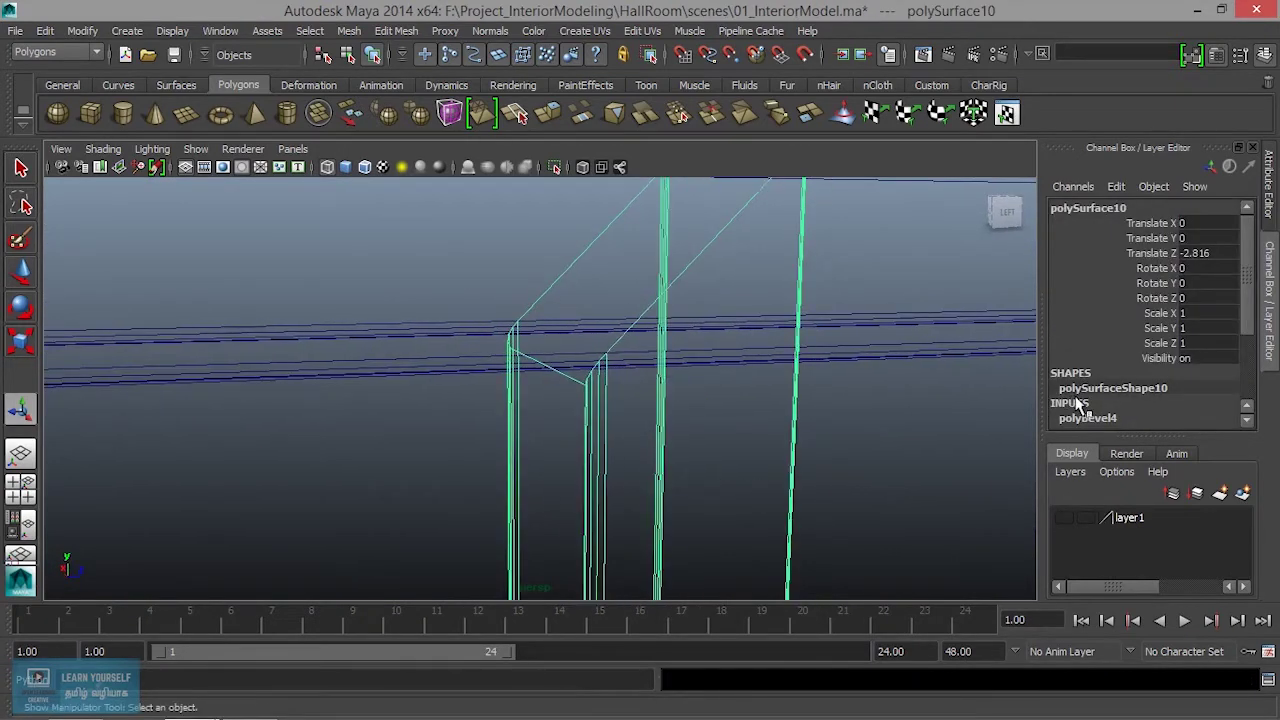
{"action": "scroll", "coordinate": [1076, 399], "scroll_direction": "down", "scroll_amount": 2}
Set the bar's polyBevel4 offset, trying 0.5 and 0.8 before settling on 0.08
{"action": "left_click", "coordinate": [1111, 334]}
{"action": "type", "text": ".5"}
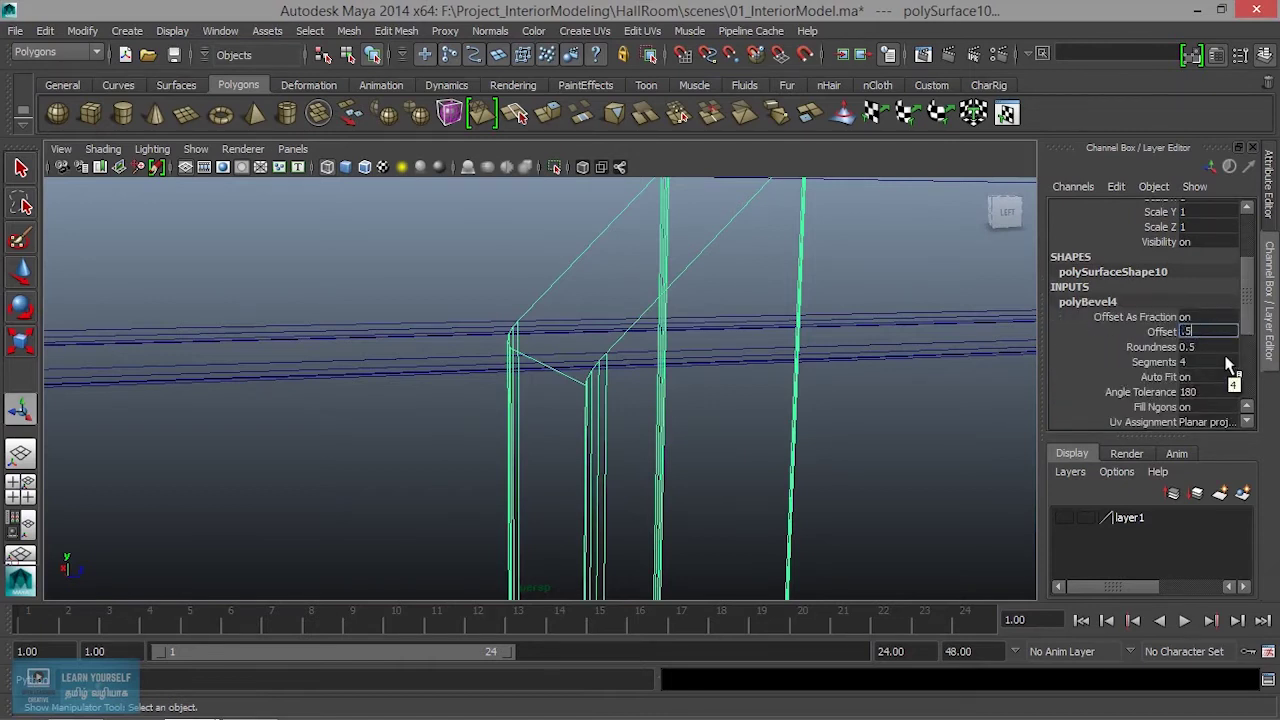
{"action": "key", "text": "Return"}
{"action": "mouse_move", "coordinate": [785, 515]}
{"action": "left_mouse_down", "text": "alt"}
{"action": "mouse_move", "coordinate": [689, 500]}
{"action": "mouse_move", "coordinate": [649, 511]}
{"action": "left_mouse_up", "text": "alt"}
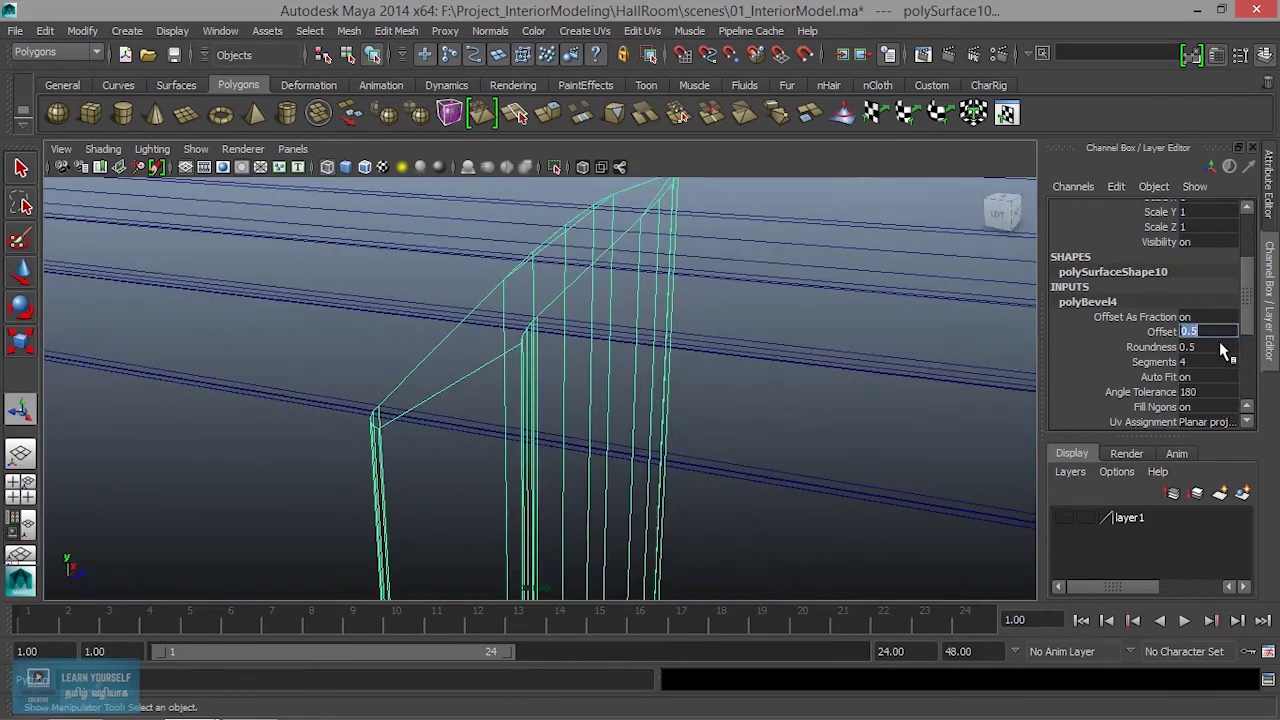
{"action": "type", "text": "0.8"}
{"action": "key", "text": "Return"}
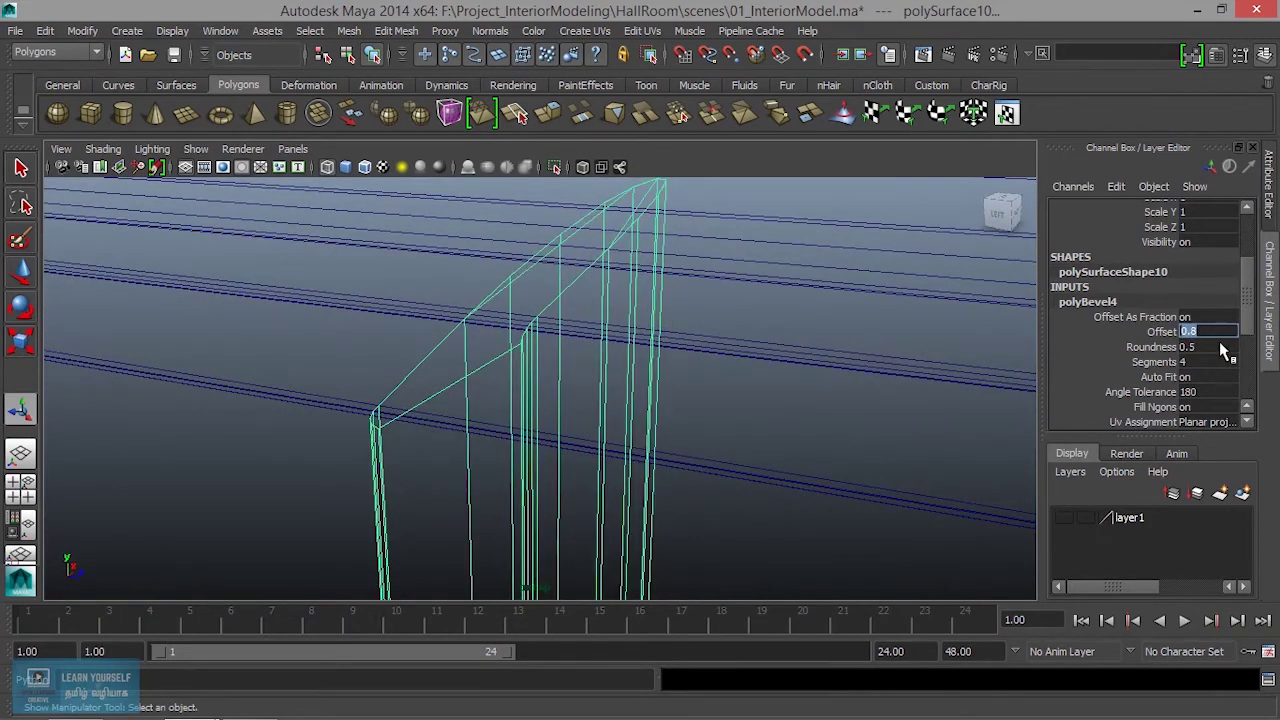
{"action": "mouse_move", "coordinate": [774, 402]}
{"action": "left_mouse_down", "text": "alt"}
{"action": "mouse_move", "coordinate": [717, 463]}
{"action": "mouse_move", "coordinate": [799, 456]}
{"action": "mouse_move", "coordinate": [826, 434]}
{"action": "mouse_move", "coordinate": [780, 440]}
{"action": "left_mouse_up", "text": "alt"}
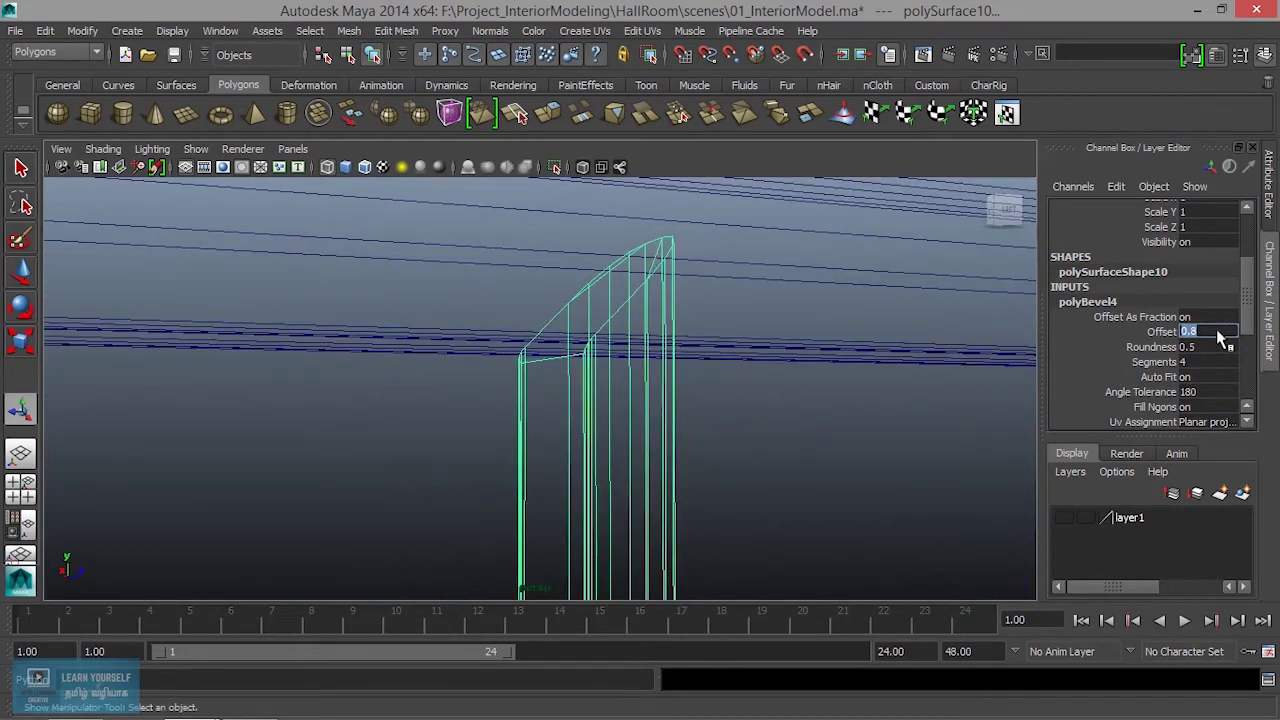
{"action": "type", "text": ".08"}
{"action": "type", "text": "0.08"}
{"action": "key", "text": "Return"}
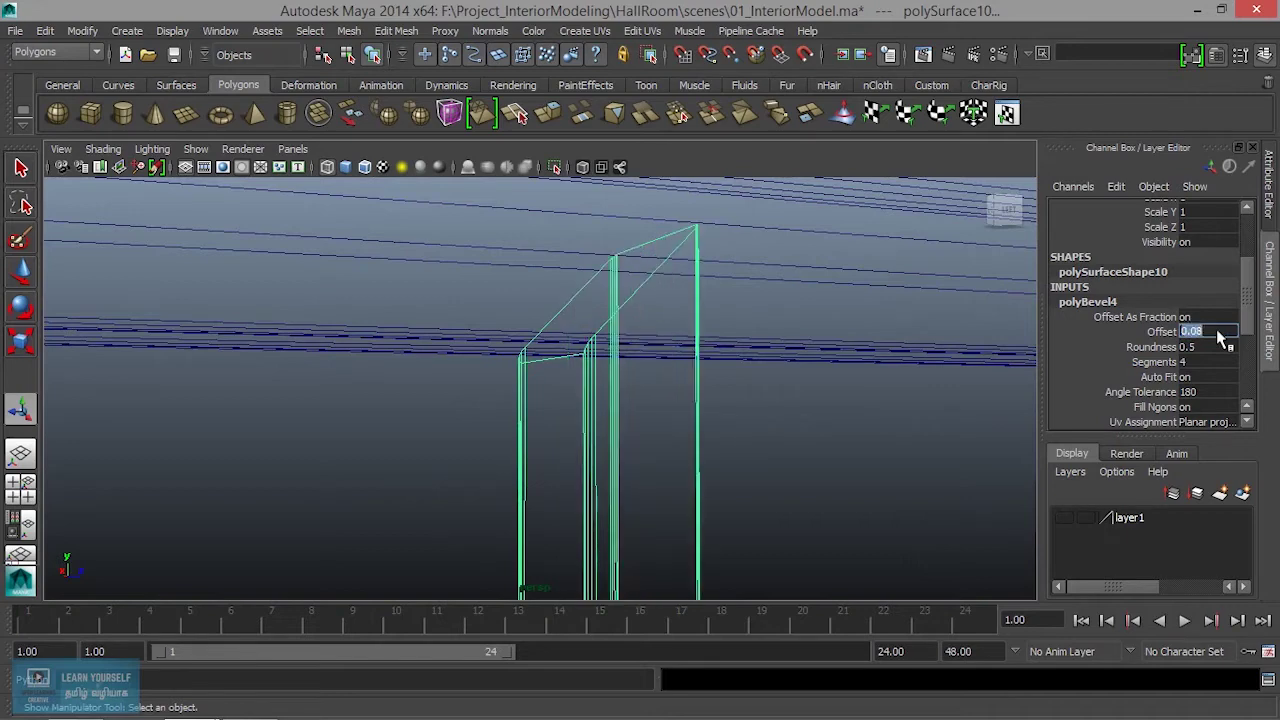
{"action": "mouse_move", "coordinate": [675, 423]}
{"action": "left_mouse_down", "text": "alt"}
{"action": "mouse_move", "coordinate": [591, 469]}
{"action": "mouse_move", "coordinate": [580, 514]}
{"action": "mouse_move", "coordinate": [659, 558]}
{"action": "mouse_move", "coordinate": [754, 549]}
{"action": "mouse_move", "coordinate": [651, 520]}
{"action": "mouse_move", "coordinate": [627, 445]}
{"action": "left_mouse_up", "text": "alt"}
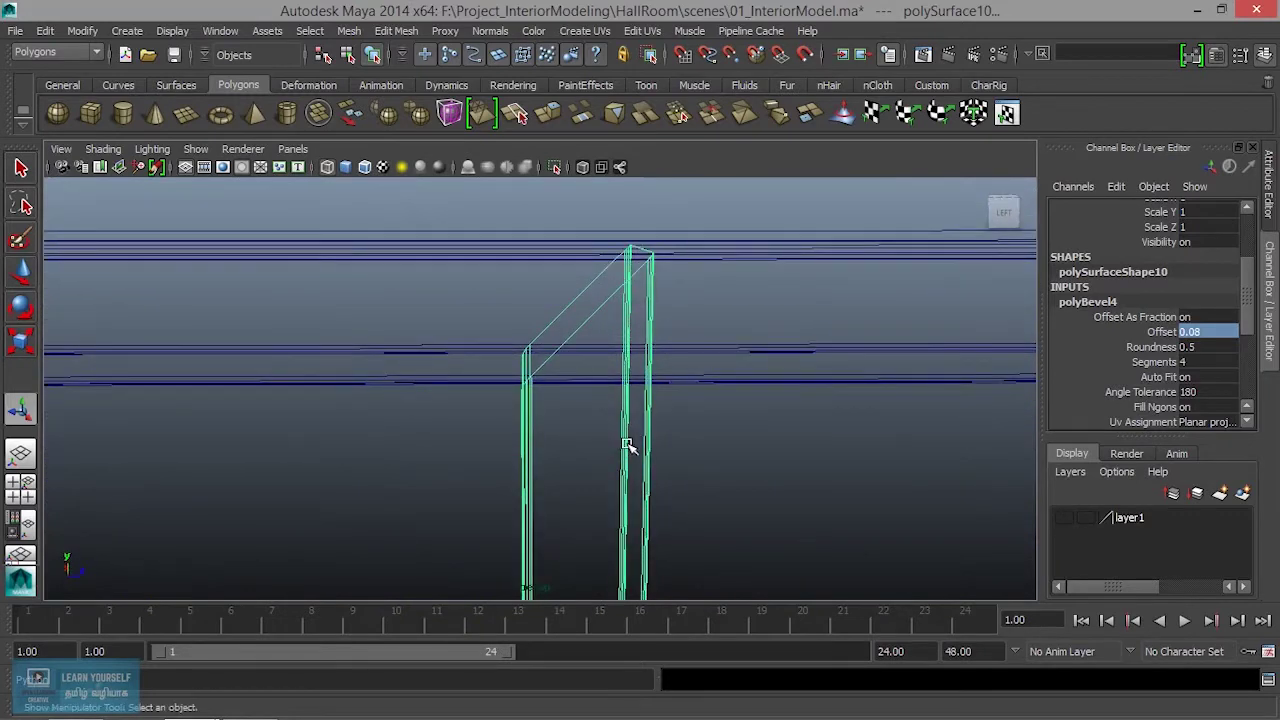
In vertex mode, marquee-select the bar's top vertices for scaling
{"action": "mouse_move", "coordinate": [557, 427]}
{"action": "left_mouse_down", "text": "alt"}
{"action": "mouse_move", "coordinate": [506, 414]}
{"action": "mouse_move", "coordinate": [537, 417]}
{"action": "left_mouse_up", "text": "alt"}
{"action": "right_click", "coordinate": [524, 410]}
{"action": "left_click", "coordinate": [487, 291]}
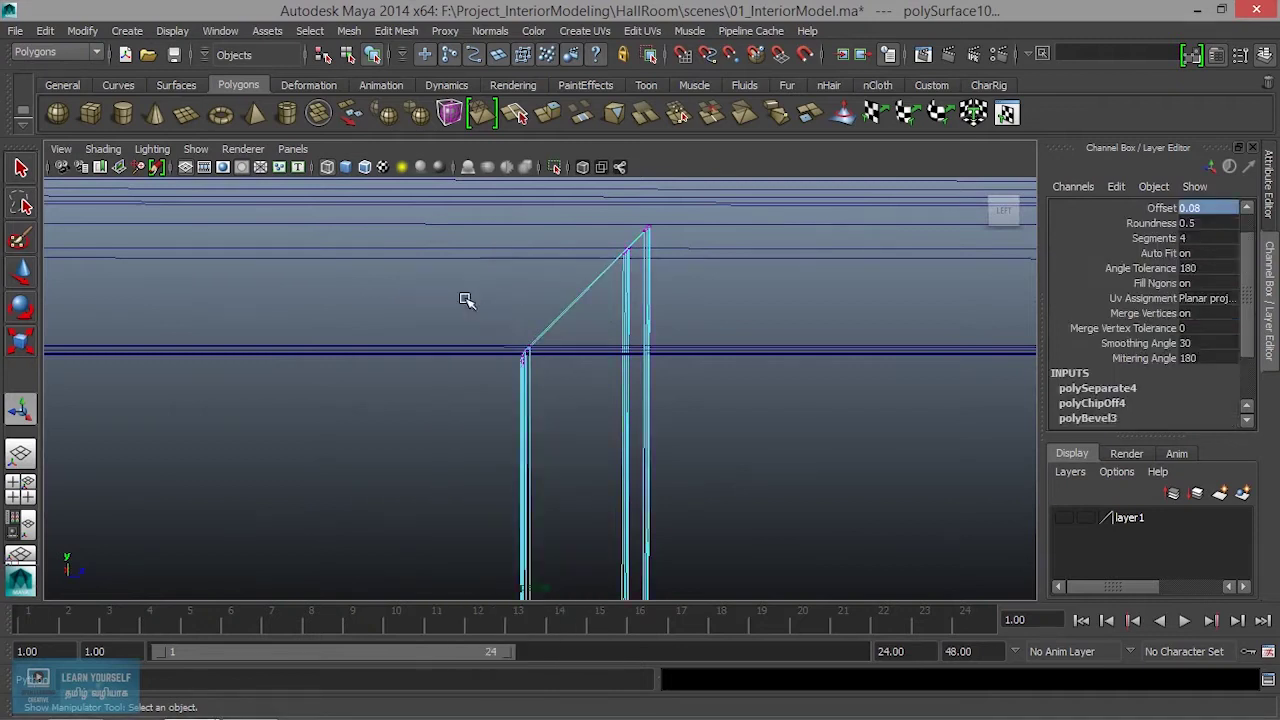
{"action": "scroll", "coordinate": [514, 298], "scroll_direction": "down", "scroll_amount": 2}
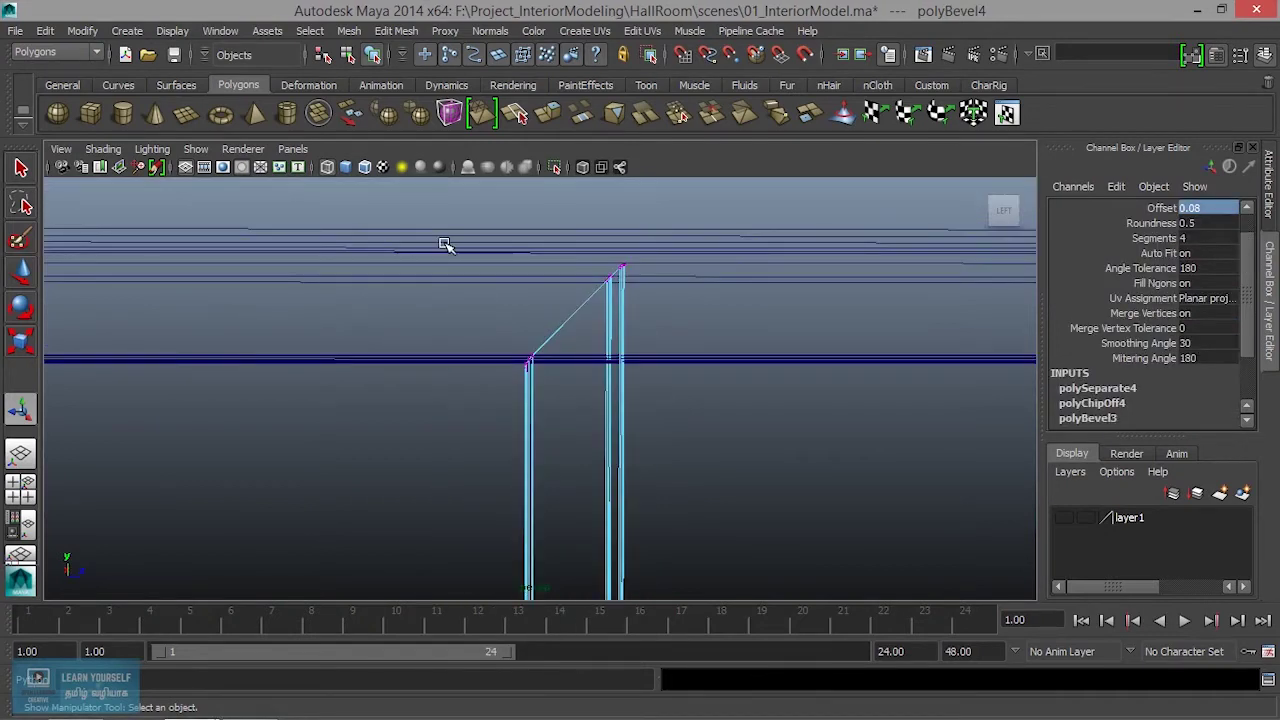
{"action": "left_click_drag", "start_coordinate": [751, 467], "coordinate": [738, 459]}
{"action": "key", "text": "r"}
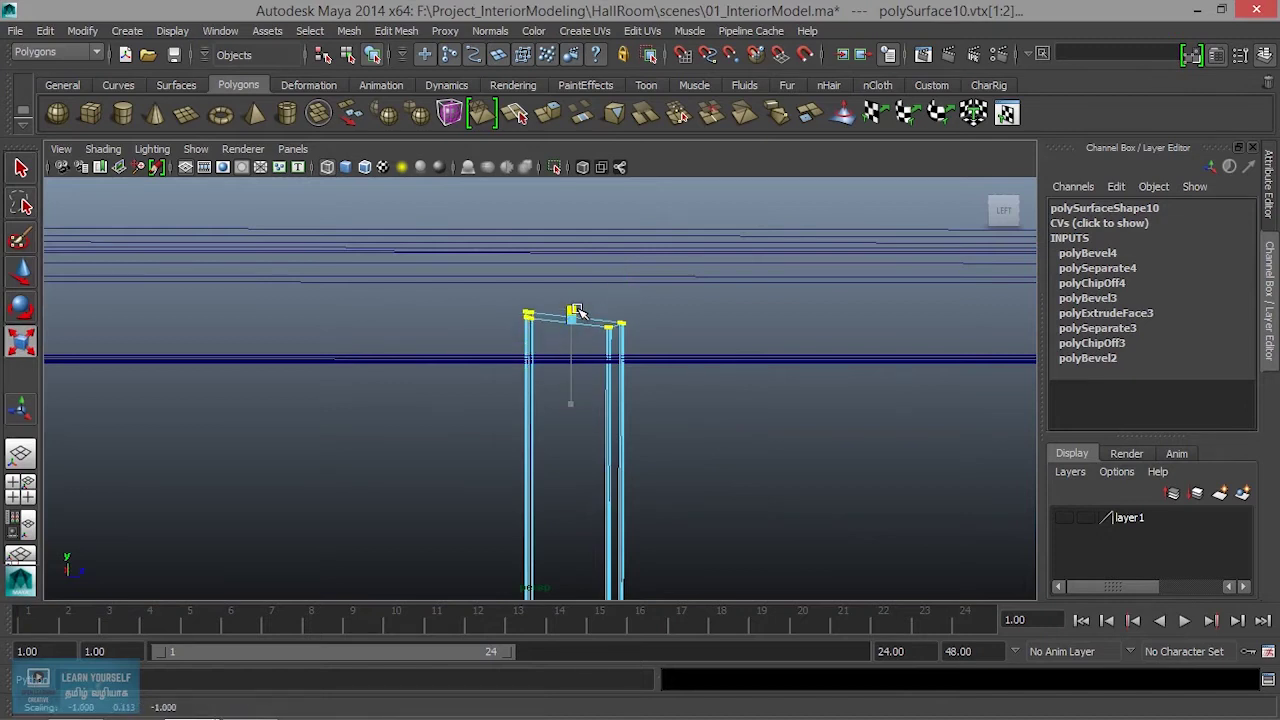
Scale the top vertices vertically to 0.779 so the bar fits the frame's top edge
{"action": "mouse_move", "coordinate": [578, 328]}
{"action": "middle_mouse_down", "text": "alt"}
{"action": "mouse_move", "coordinate": [598, 444]}
{"action": "mouse_move", "coordinate": [589, 420]}
{"action": "middle_mouse_up", "text": "alt"}
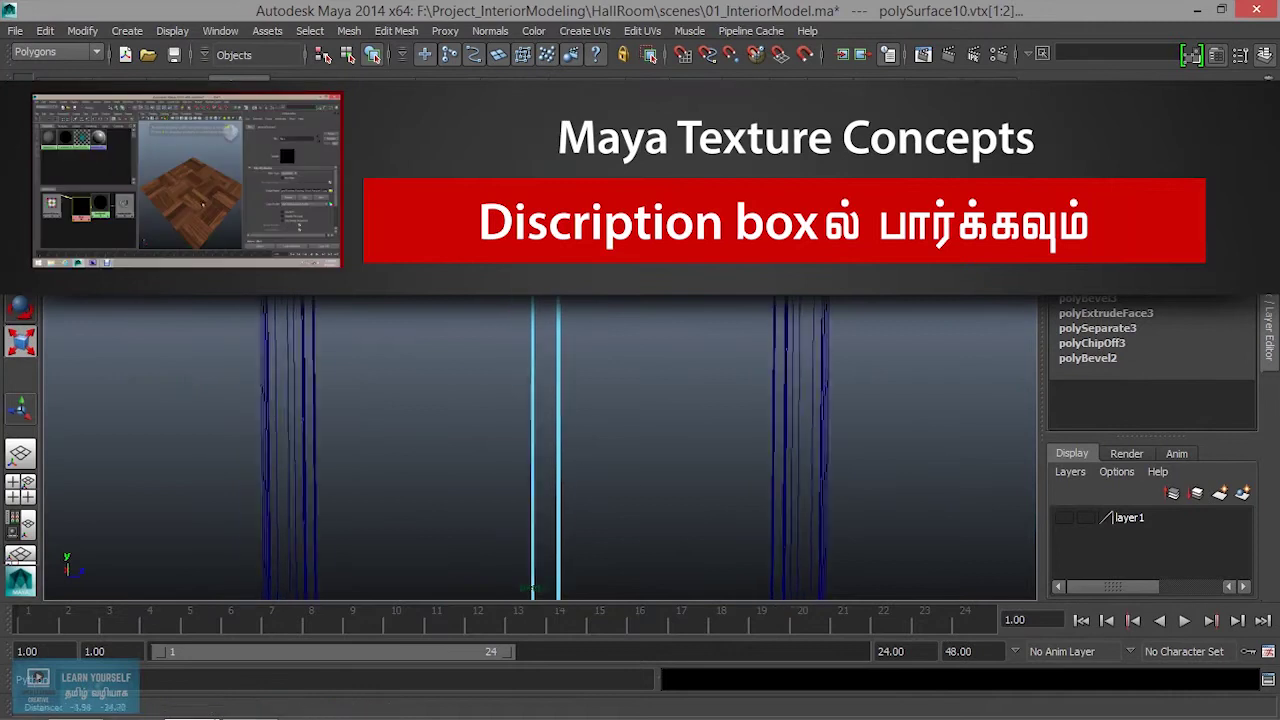
{"action": "scroll", "coordinate": [600, 310], "scroll_direction": "down", "scroll_amount": 5}
{"action": "left_click_drag", "start_coordinate": [534, 371], "coordinate": [634, 494]}
{"action": "mouse_move", "coordinate": [586, 336]}
{"action": "left_mouse_down"}
{"action": "mouse_move", "coordinate": [606, 486]}
{"action": "mouse_move", "coordinate": [615, 312]}
{"action": "left_mouse_up"}
{"action": "key", "text": "w"}
{"action": "middle_click_drag", "start_coordinate": [615, 312], "coordinate": [611, 529], "text": "alt"}
{"action": "key", "text": "r"}
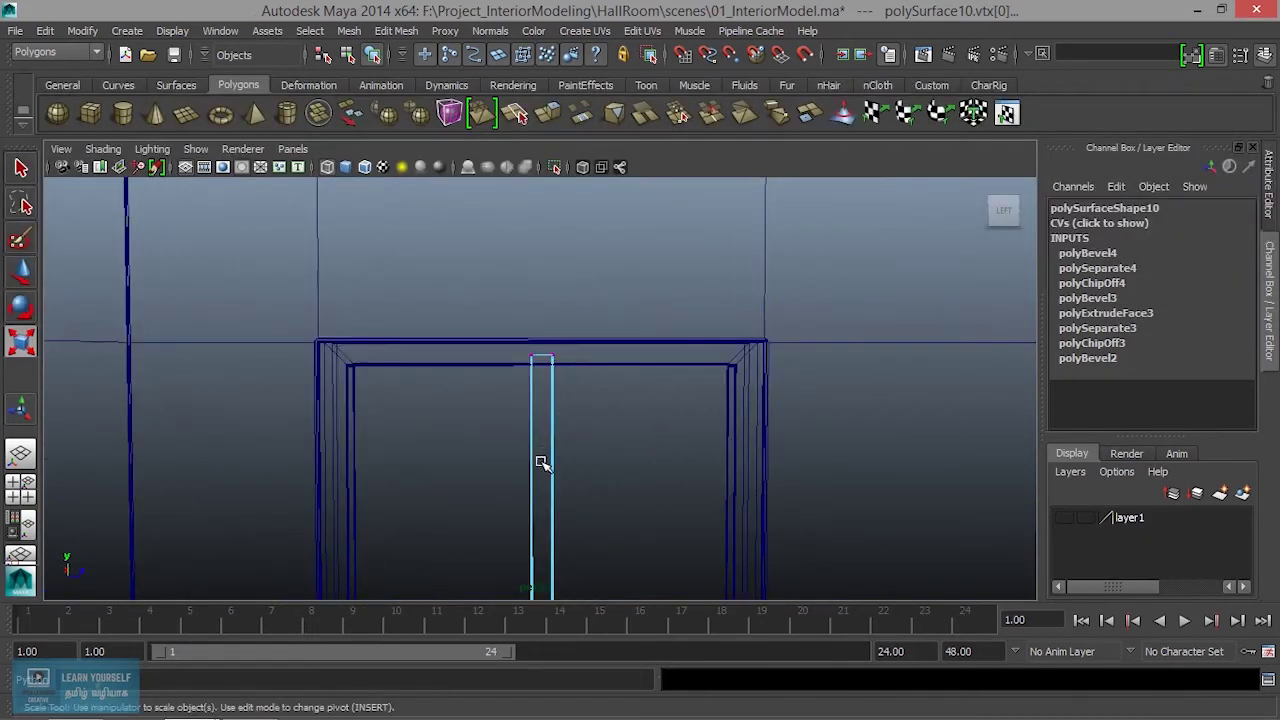
{"action": "scroll", "coordinate": [543, 455], "scroll_direction": "up", "scroll_amount": 5}
{"action": "right_click", "coordinate": [576, 426]}
Duplicate the vertical bar and rotate the copy so it lies roughly horizontal
{"action": "left_click", "coordinate": [646, 267]}
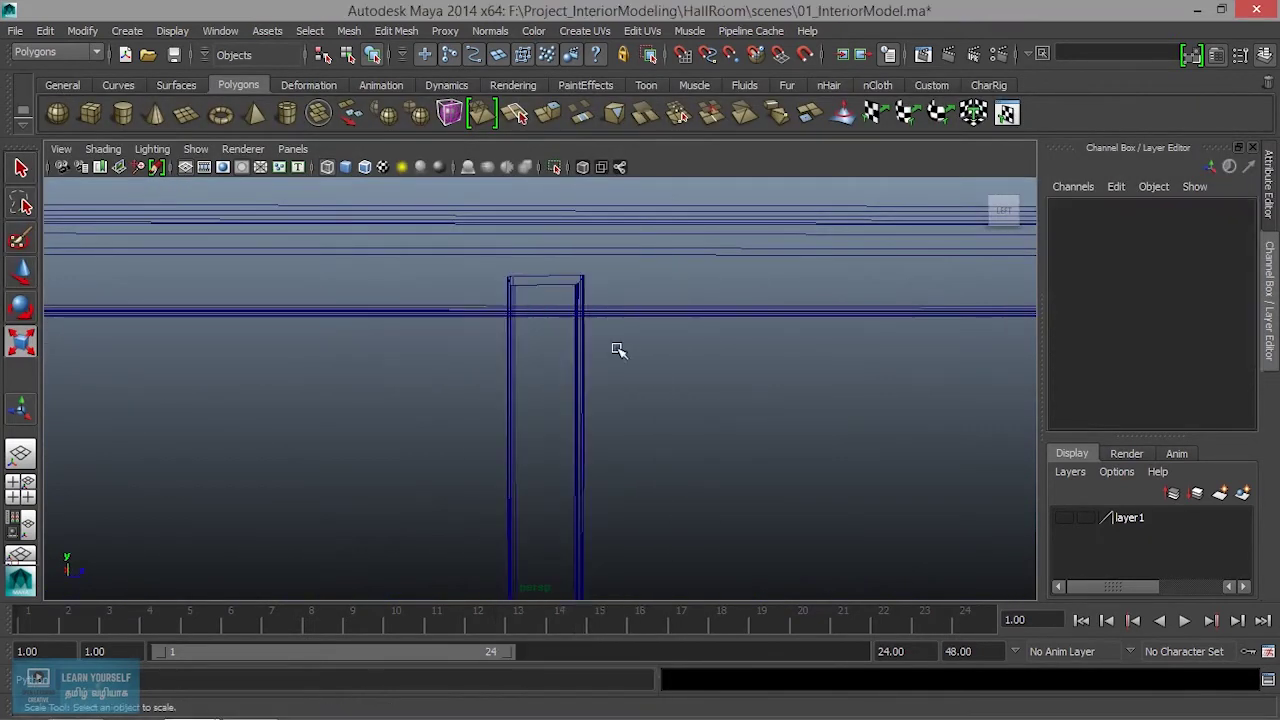
{"action": "scroll", "coordinate": [577, 420], "scroll_direction": "down", "scroll_amount": 3}
{"action": "scroll", "coordinate": [597, 505], "scroll_direction": "down", "scroll_amount": 3}
{"action": "scroll", "coordinate": [590, 490], "scroll_direction": "down", "scroll_amount": 1}
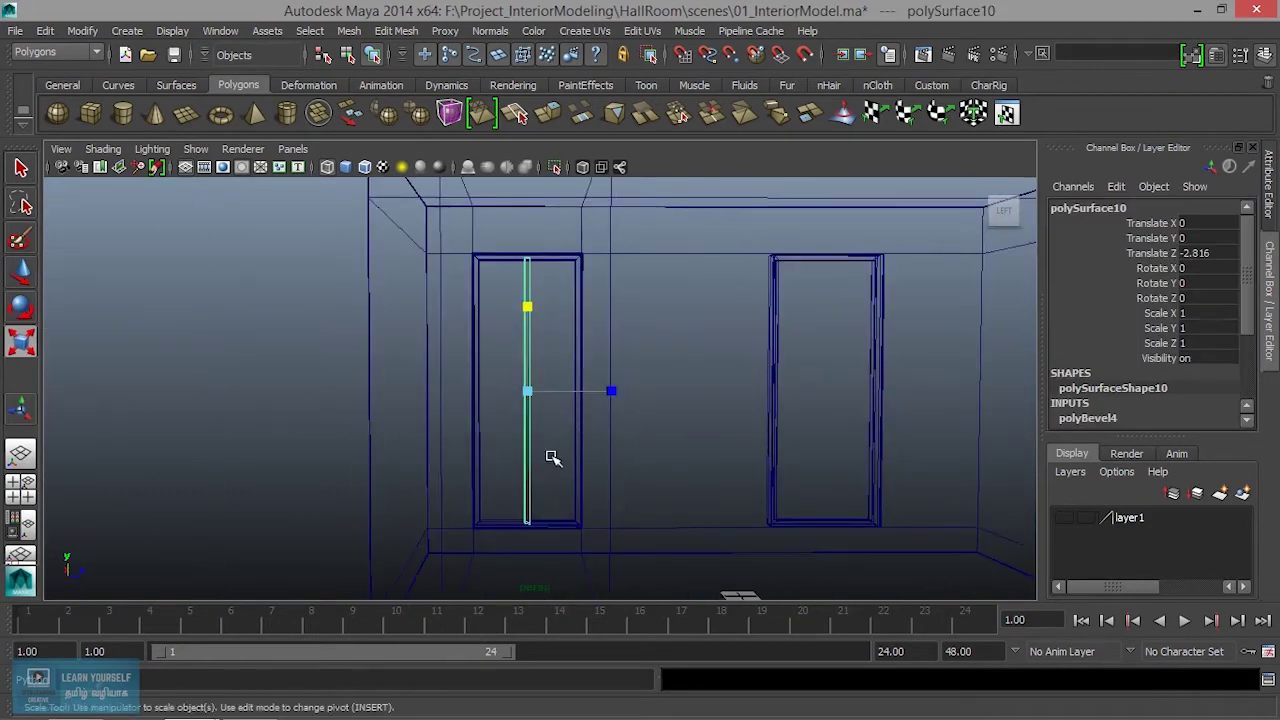
{"action": "key", "text": "ctrl+d"}
{"action": "key", "text": "e"}
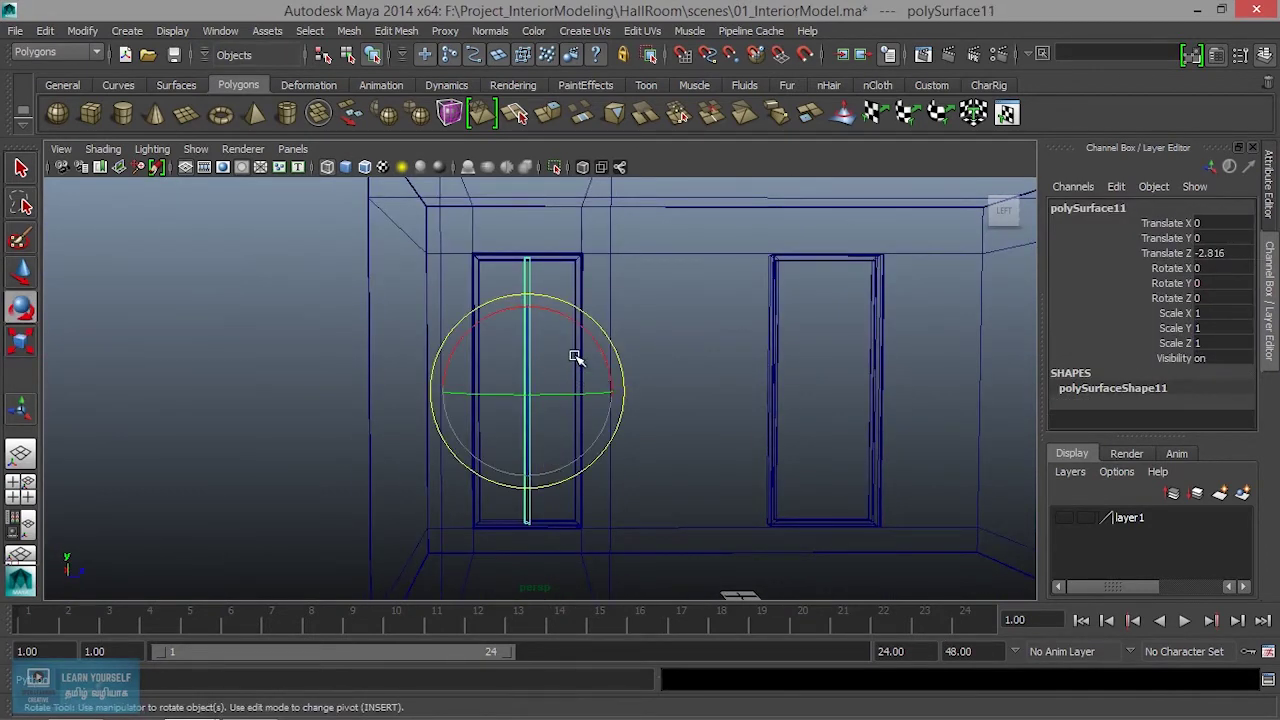
{"action": "left_click_drag", "start_coordinate": [570, 323], "coordinate": [572, 428]}
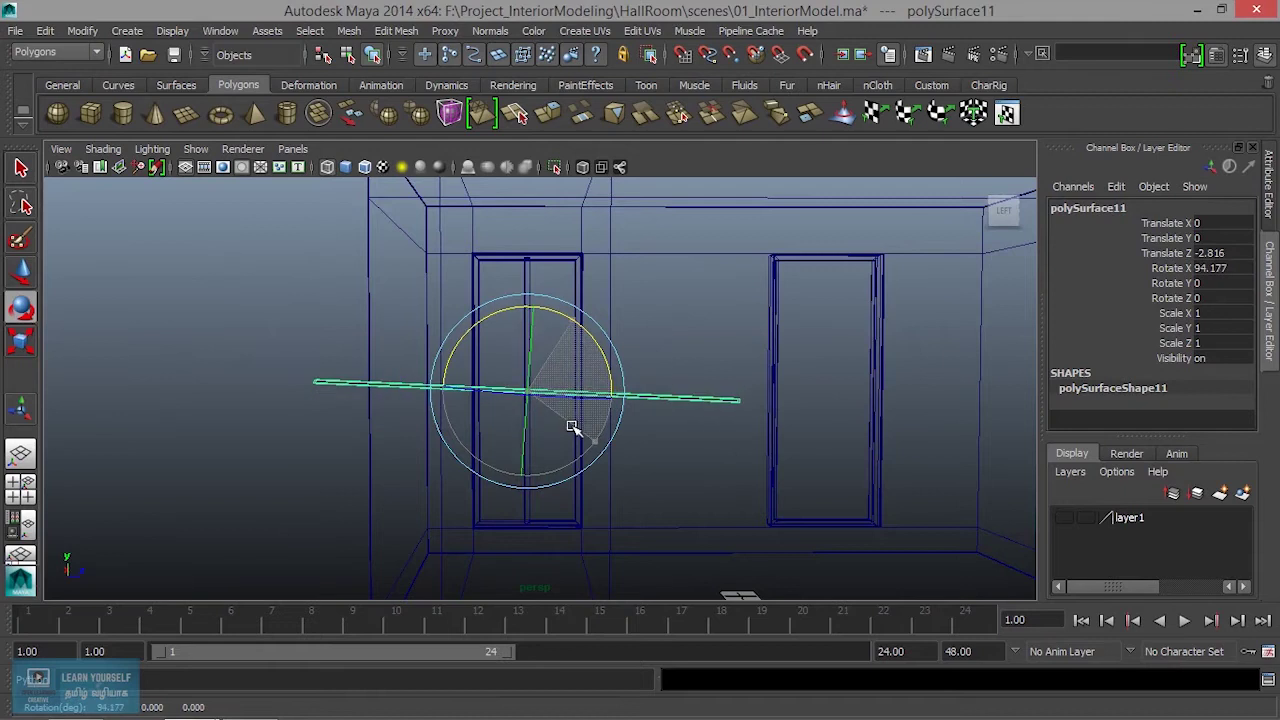
{"action": "scroll", "coordinate": [571, 438], "scroll_direction": "up", "scroll_amount": 3}
{"action": "mouse_move", "coordinate": [571, 438]}
{"action": "left_mouse_down", "text": "alt"}
{"action": "mouse_move", "coordinate": [620, 448]}
{"action": "mouse_move", "coordinate": [449, 460]}
{"action": "mouse_move", "coordinate": [427, 424]}
{"action": "mouse_move", "coordinate": [437, 421]}
{"action": "left_mouse_up", "text": "alt"}
{"action": "key", "text": "5"}
{"action": "mouse_move", "coordinate": [571, 457]}
{"action": "left_mouse_down", "text": "alt"}
{"action": "mouse_move", "coordinate": [534, 477]}
{"action": "mouse_move", "coordinate": [429, 437]}
{"action": "mouse_move", "coordinate": [543, 488]}
{"action": "left_mouse_up", "text": "alt"}
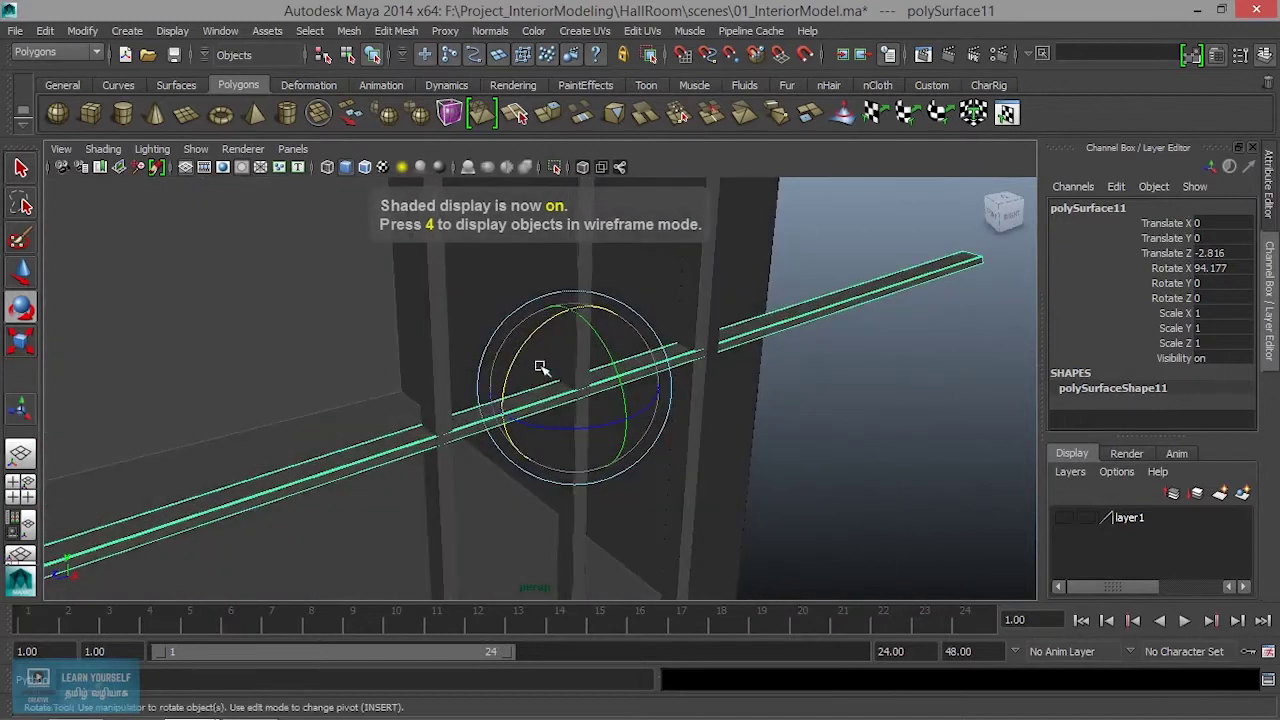
Undo the stray tilt and set the bar's Rotate X to exactly 90
{"action": "left_click_drag", "start_coordinate": [527, 345], "coordinate": [522, 391]}
{"action": "left_click_drag", "start_coordinate": [541, 464], "coordinate": [636, 423]}
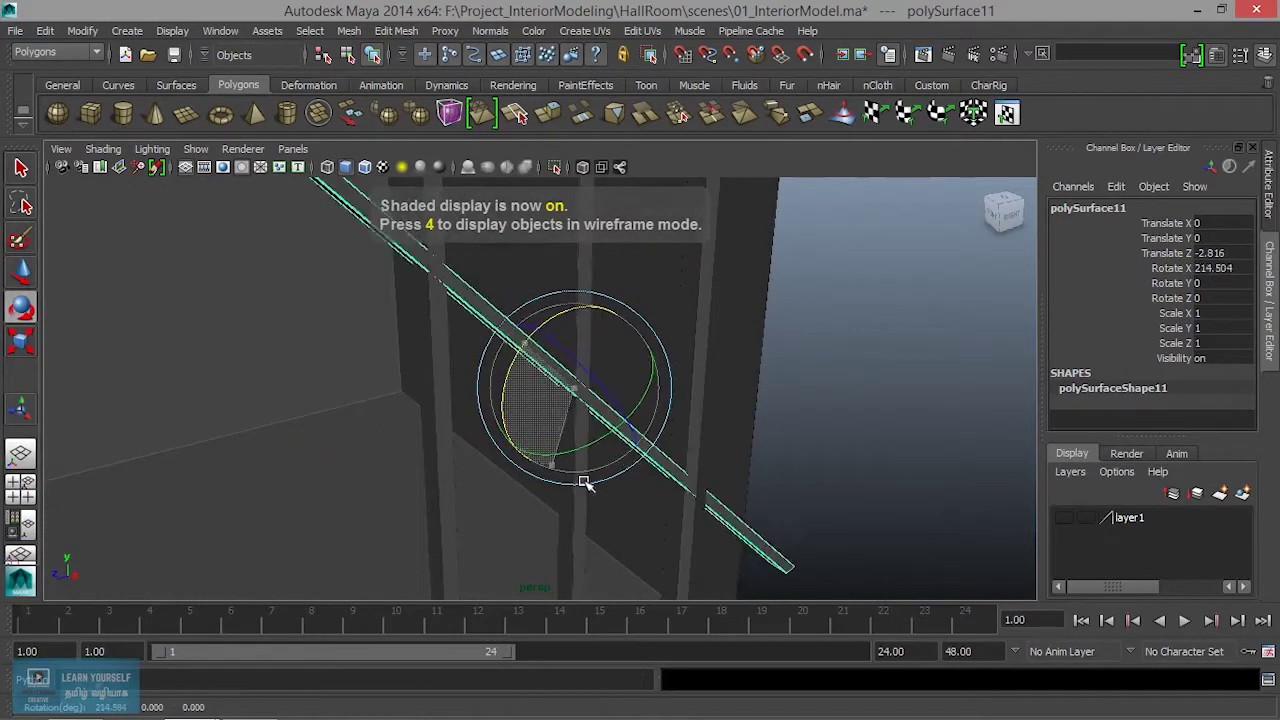
{"action": "key", "text": "ctrl+z"}
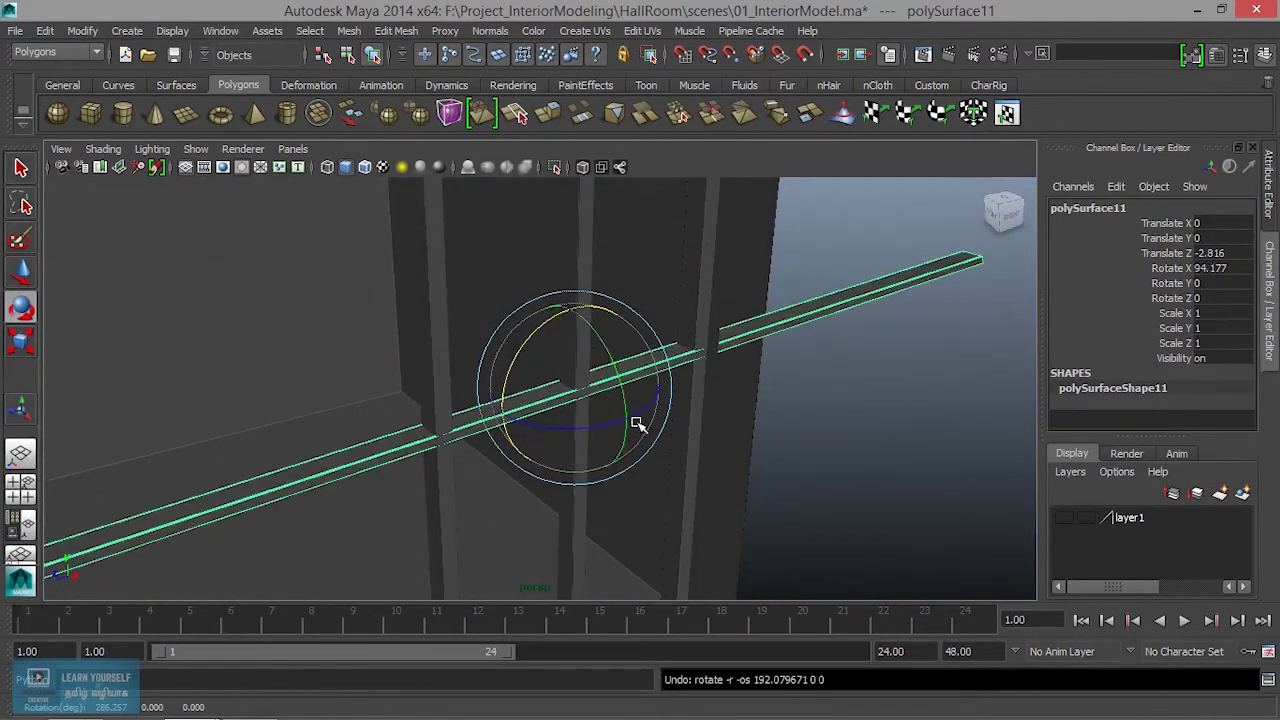
{"action": "mouse_move", "coordinate": [572, 454]}
{"action": "left_mouse_down", "text": "alt"}
{"action": "mouse_move", "coordinate": [703, 460]}
{"action": "mouse_move", "coordinate": [871, 423]}
{"action": "left_mouse_up", "text": "alt"}
{"action": "mouse_move", "coordinate": [609, 457]}
{"action": "left_mouse_down", "text": "alt"}
{"action": "mouse_move", "coordinate": [722, 462]}
{"action": "mouse_move", "coordinate": [640, 462]}
{"action": "left_mouse_up", "text": "alt"}
{"action": "type", "text": "90"}
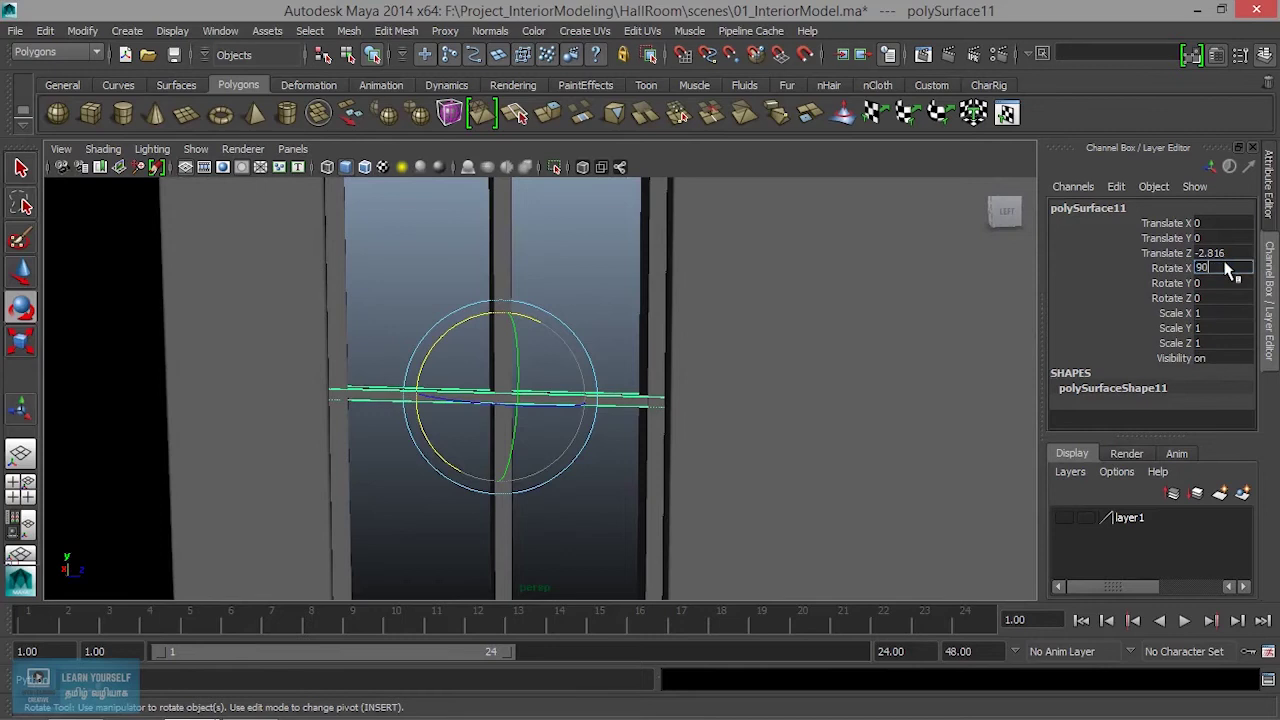
{"action": "key", "text": "Return"}
{"action": "mouse_move", "coordinate": [940, 418]}
{"action": "left_mouse_down", "text": "alt"}
{"action": "mouse_move", "coordinate": [811, 471]}
{"action": "mouse_move", "coordinate": [480, 509]}
{"action": "mouse_move", "coordinate": [623, 451]}
{"action": "mouse_move", "coordinate": [695, 452]}
{"action": "left_mouse_up", "text": "alt"}
Flatten the bar to Scale Y 0.233 and check it across the door
{"action": "key", "text": "r"}
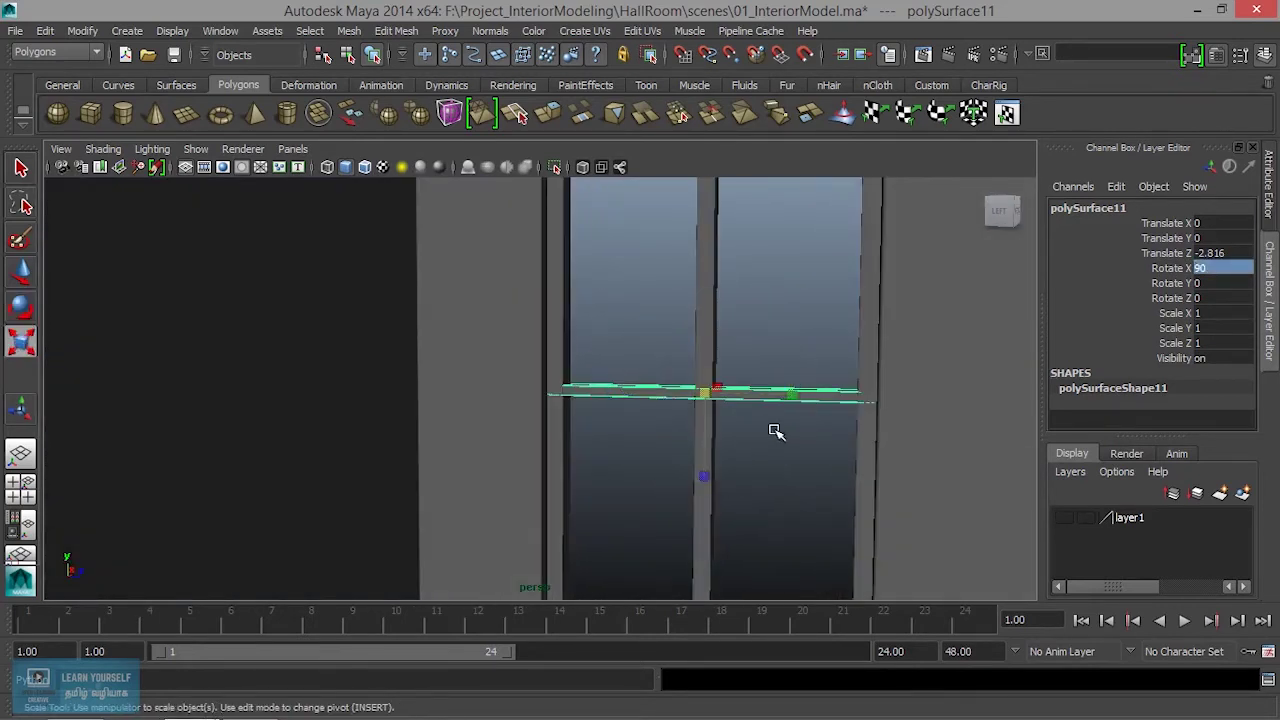
{"action": "mouse_move", "coordinate": [800, 398]}
{"action": "left_mouse_down"}
{"action": "mouse_move", "coordinate": [709, 392]}
{"action": "mouse_move", "coordinate": [724, 398]}
{"action": "left_mouse_up"}
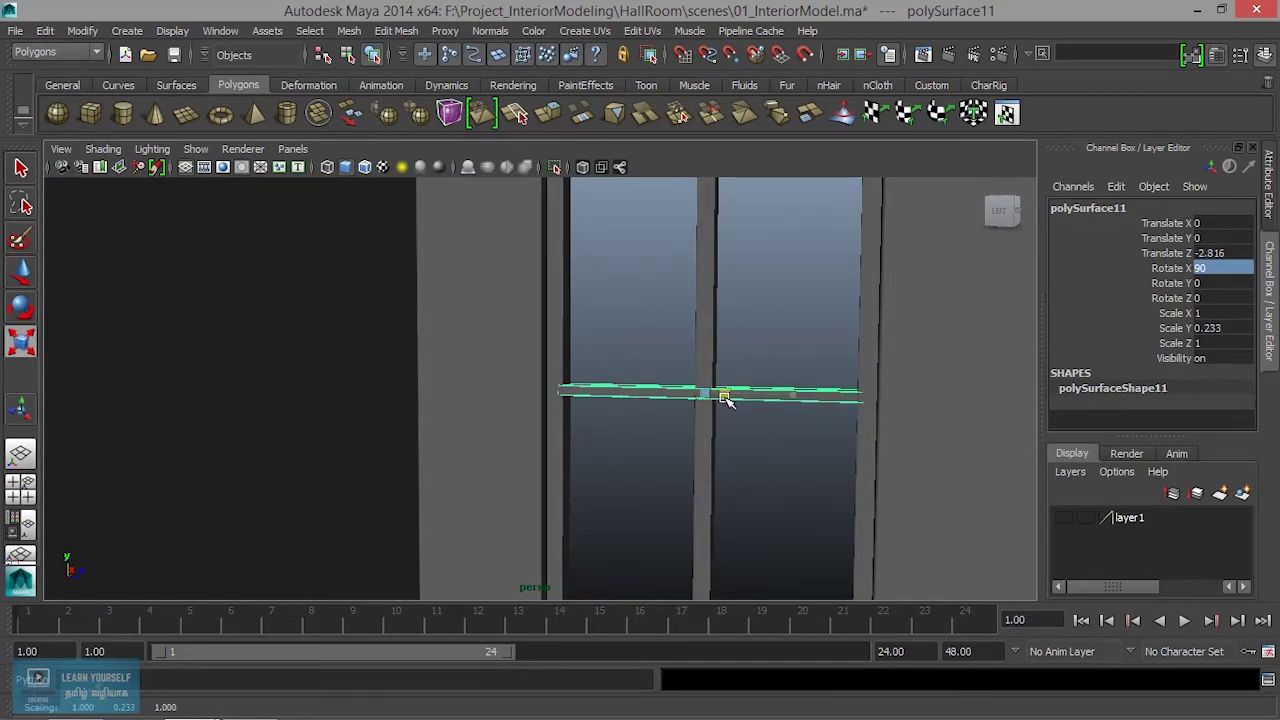
{"action": "left_click_drag", "start_coordinate": [718, 404], "coordinate": [786, 366], "text": "alt"}
{"action": "scroll", "coordinate": [776, 410], "scroll_direction": "down", "scroll_amount": 4}
{"action": "scroll", "coordinate": [750, 448], "scroll_direction": "down", "scroll_amount": 2}
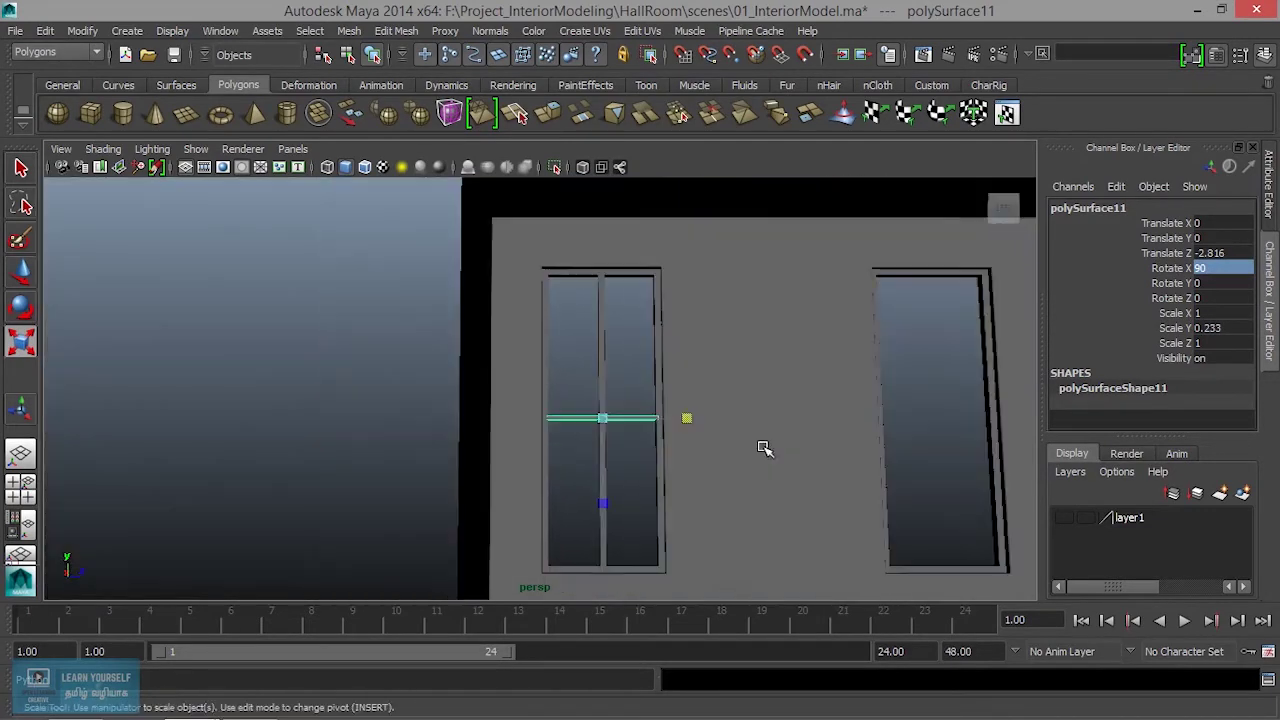
{"action": "mouse_move", "coordinate": [739, 451]}
{"action": "left_mouse_down", "text": "alt"}
{"action": "mouse_move", "coordinate": [686, 471]}
{"action": "mouse_move", "coordinate": [686, 423]}
{"action": "mouse_move", "coordinate": [618, 438]}
{"action": "left_mouse_up", "text": "alt"}
{"action": "scroll", "coordinate": [691, 491], "scroll_direction": "up", "scroll_amount": 3}
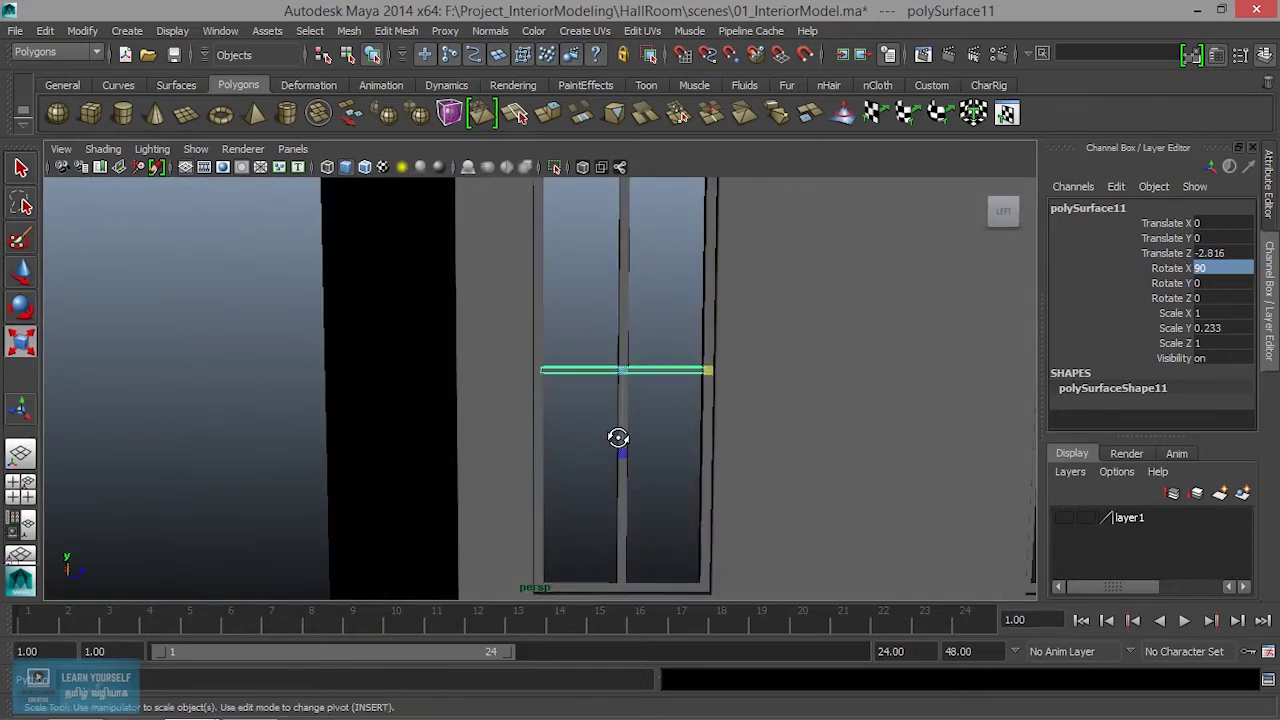
Move the horizontal bar up the door to Translate Y 4
{"action": "key", "text": "w"}
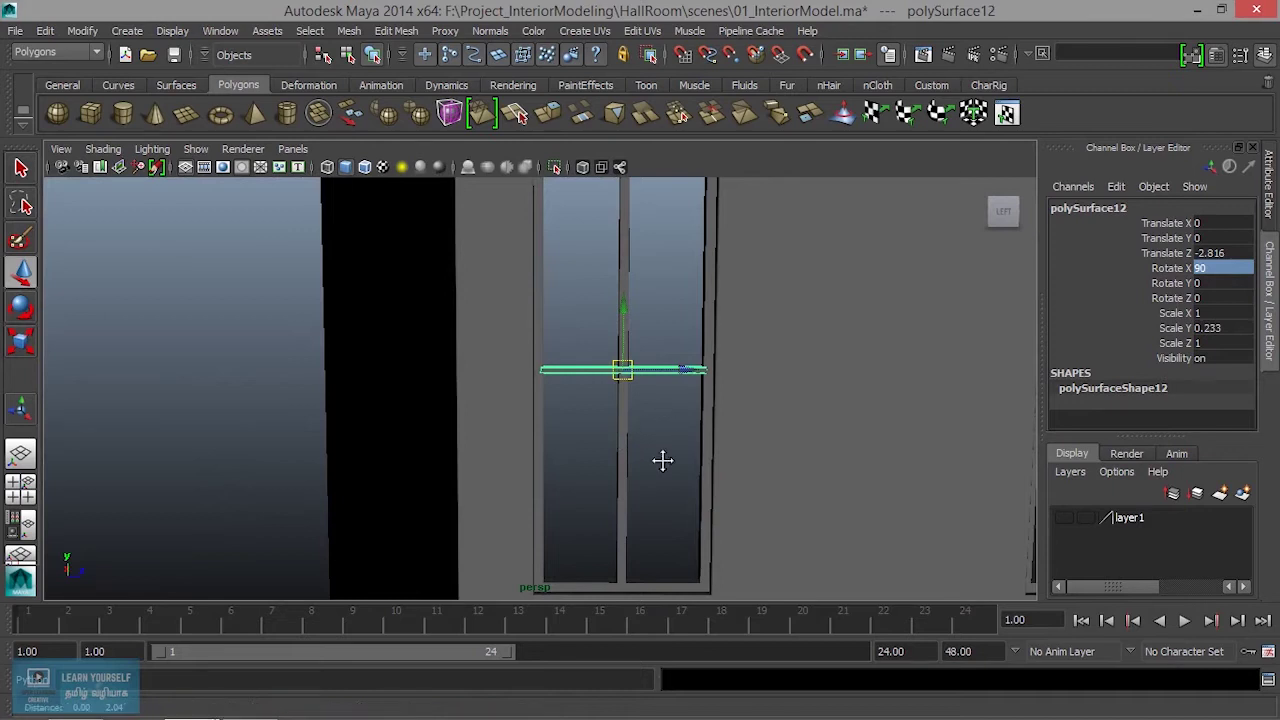
{"action": "middle_click_drag", "start_coordinate": [667, 417], "coordinate": [662, 497], "text": "alt"}
{"action": "left_click_drag", "start_coordinate": [620, 416], "coordinate": [624, 336]}
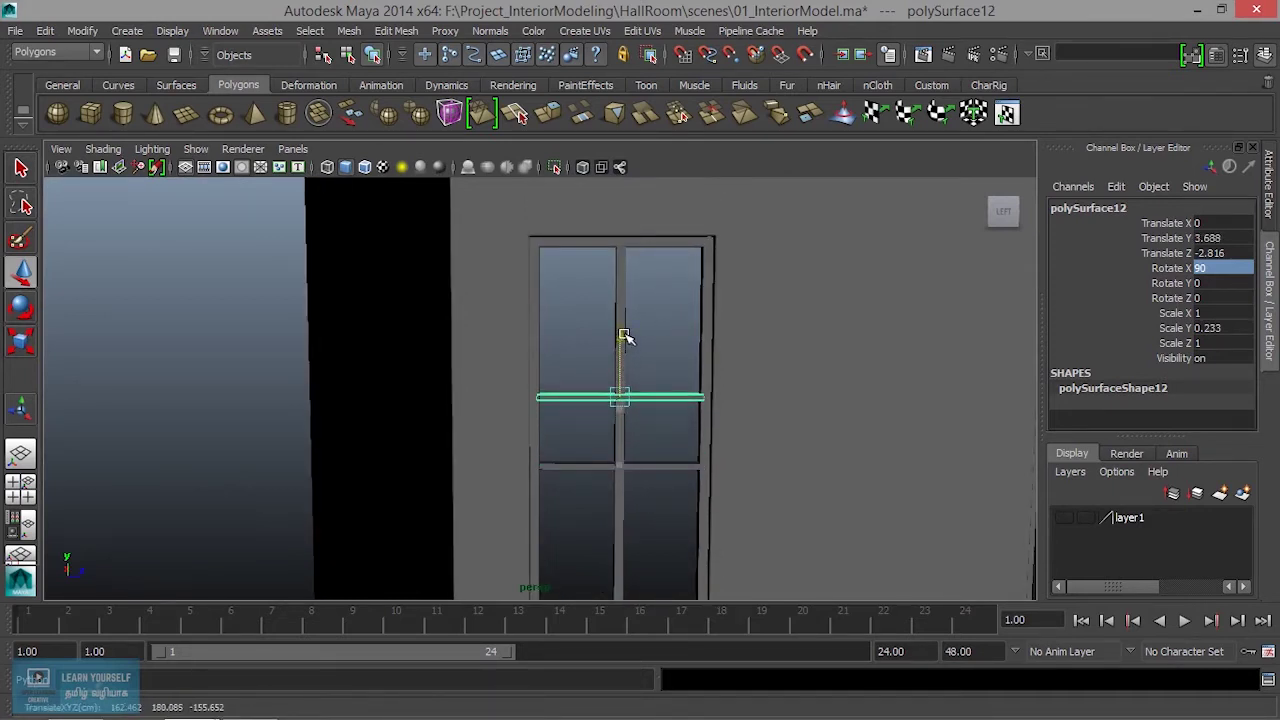
{"action": "left_click_drag", "start_coordinate": [624, 336], "coordinate": [624, 332]}
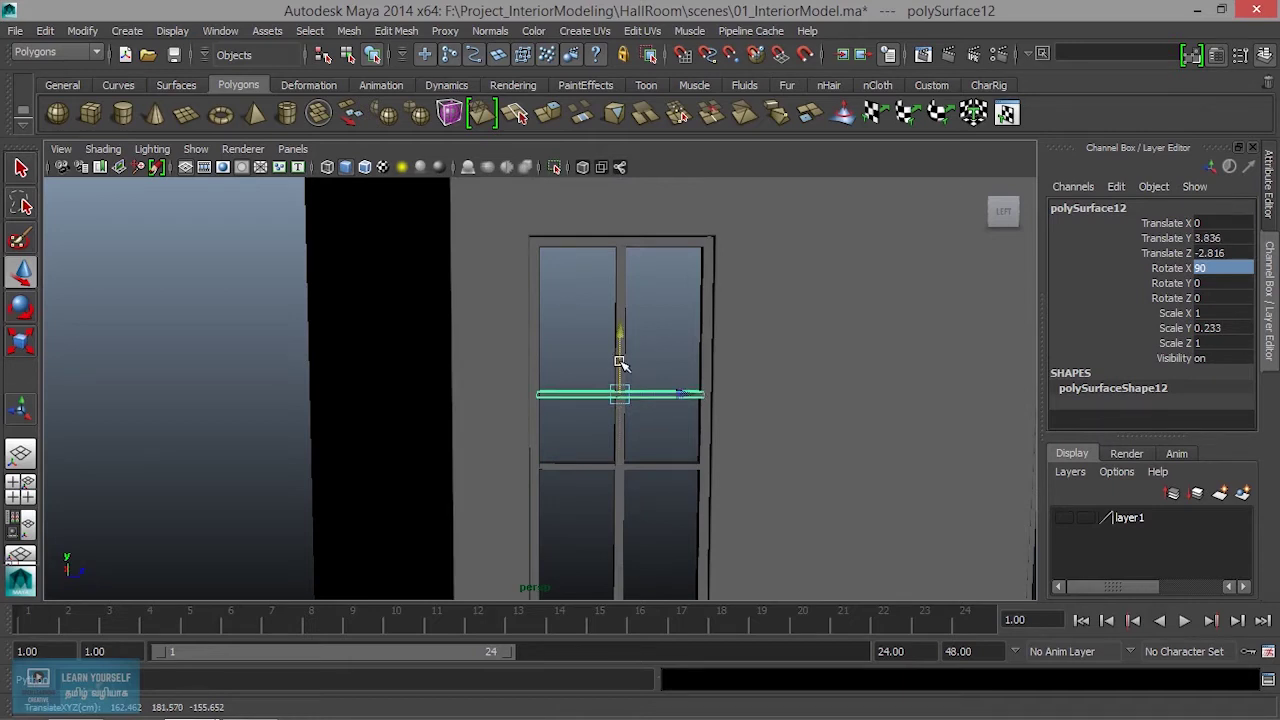
{"action": "key", "text": "ctrl+z"}
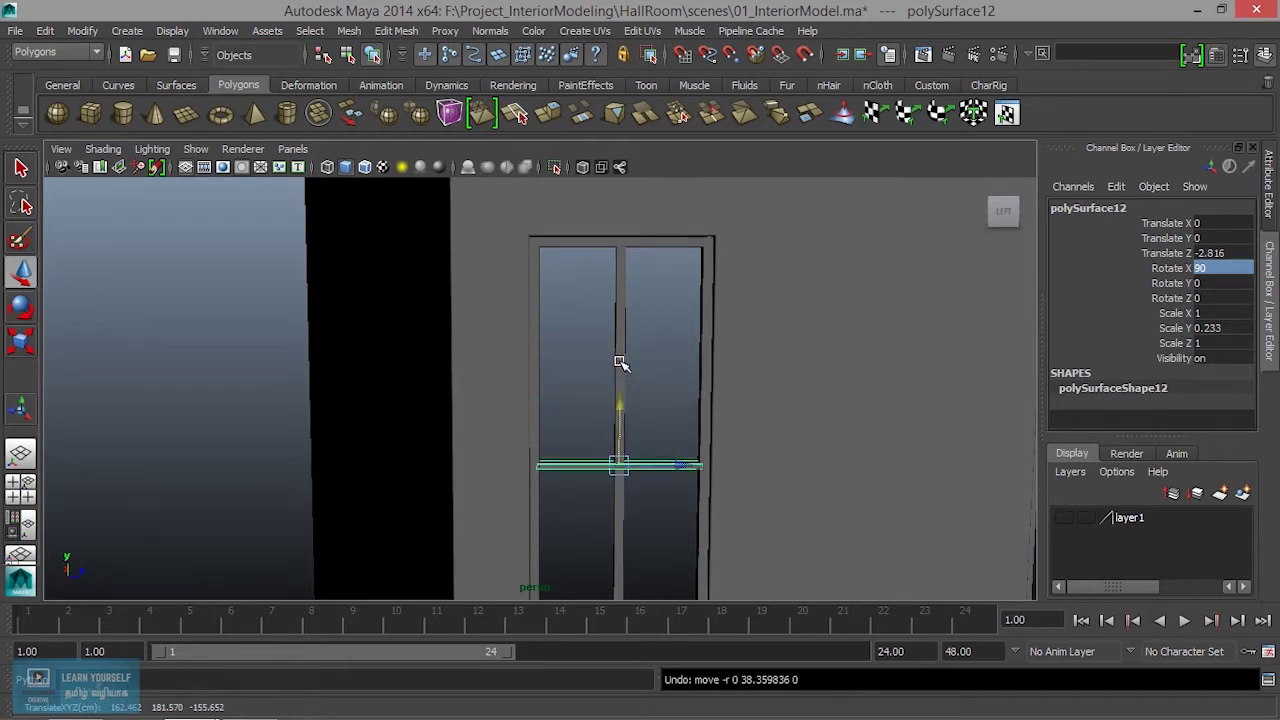
{"action": "left_click_drag", "start_coordinate": [620, 403], "coordinate": [630, 332]}
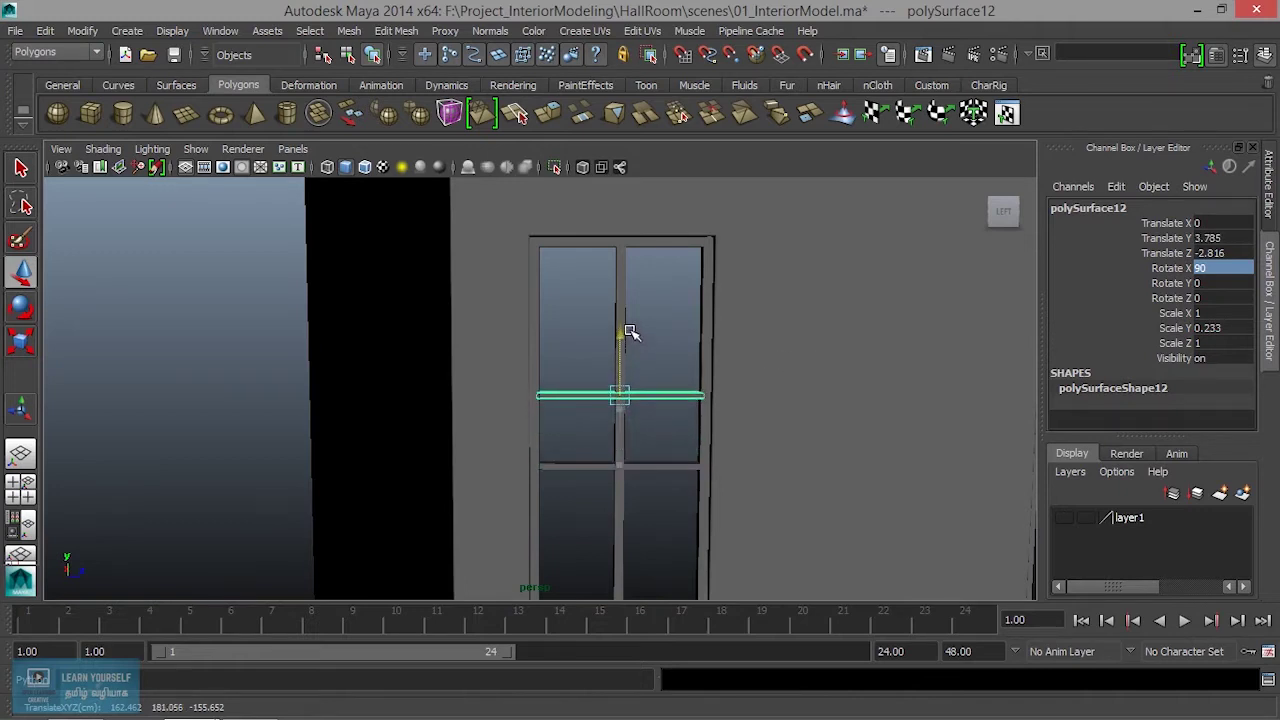
{"action": "left_click_drag", "start_coordinate": [630, 332], "coordinate": [631, 320]}
{"action": "left_click", "coordinate": [1232, 240]}
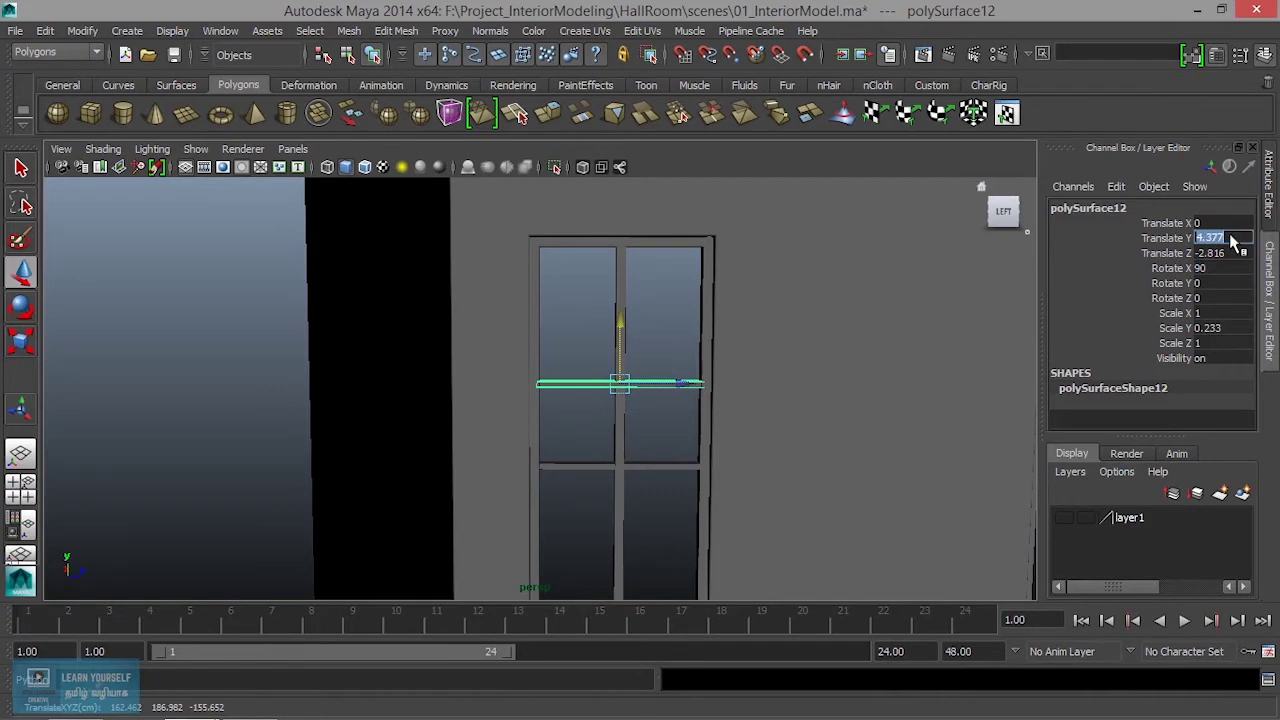
{"action": "key", "text": "Return"}
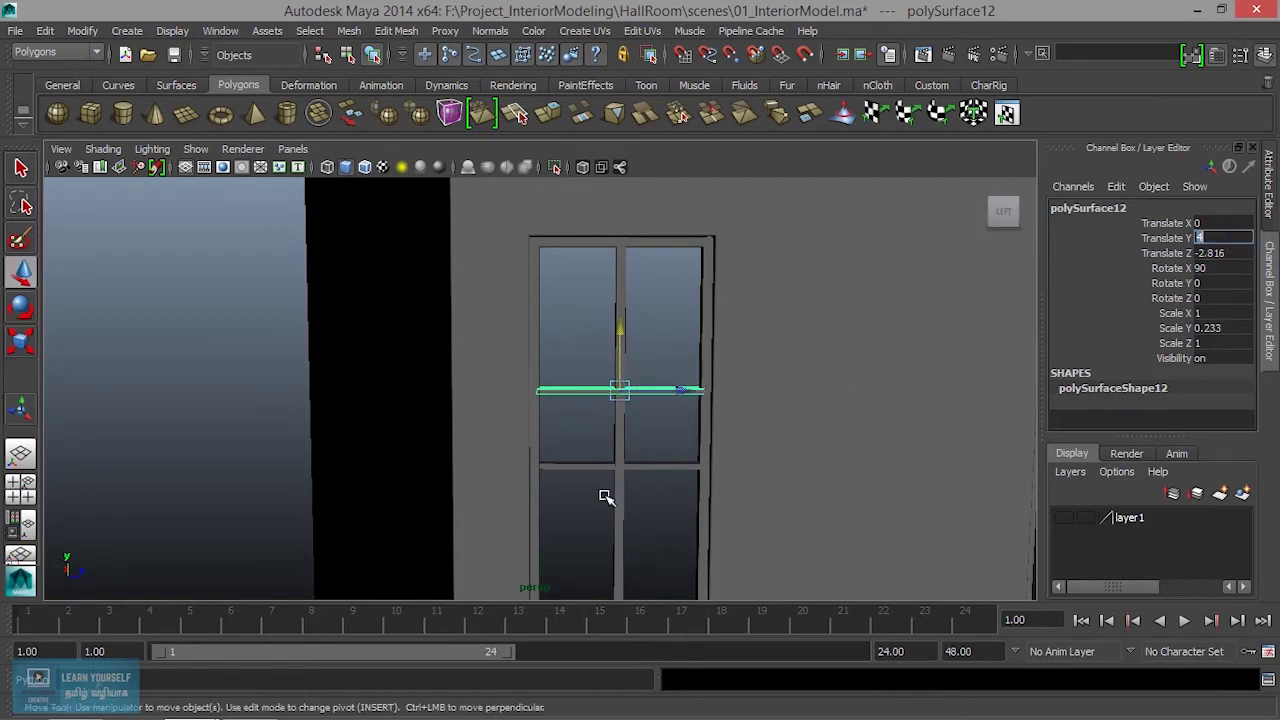
{"action": "scroll", "coordinate": [686, 437], "scroll_direction": "up", "scroll_amount": 2}
{"action": "scroll", "coordinate": [686, 437], "scroll_direction": "up", "scroll_amount": 2}
Duplicate the bar and place the copy at Translate Y 8
{"action": "key", "text": "ctrl+d"}
{"action": "left_click_drag", "start_coordinate": [657, 328], "coordinate": [657, 290]}
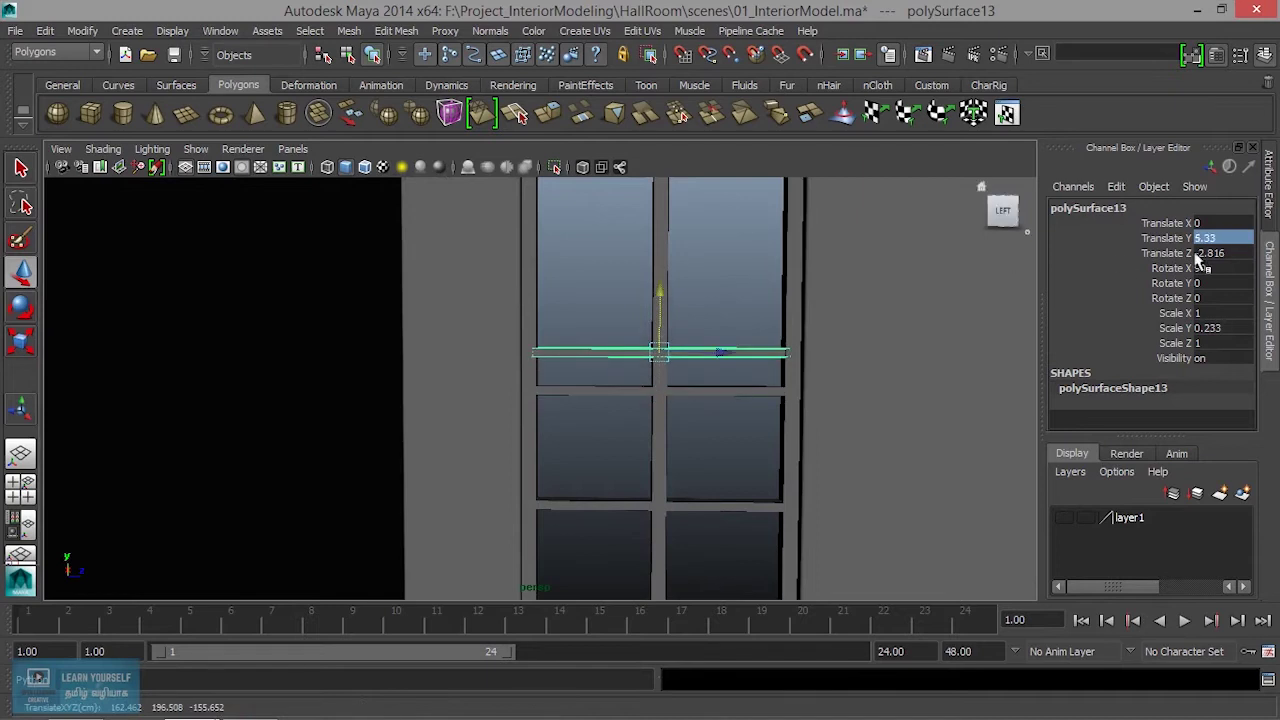
{"action": "type", "text": "8"}
{"action": "key", "text": "Return"}
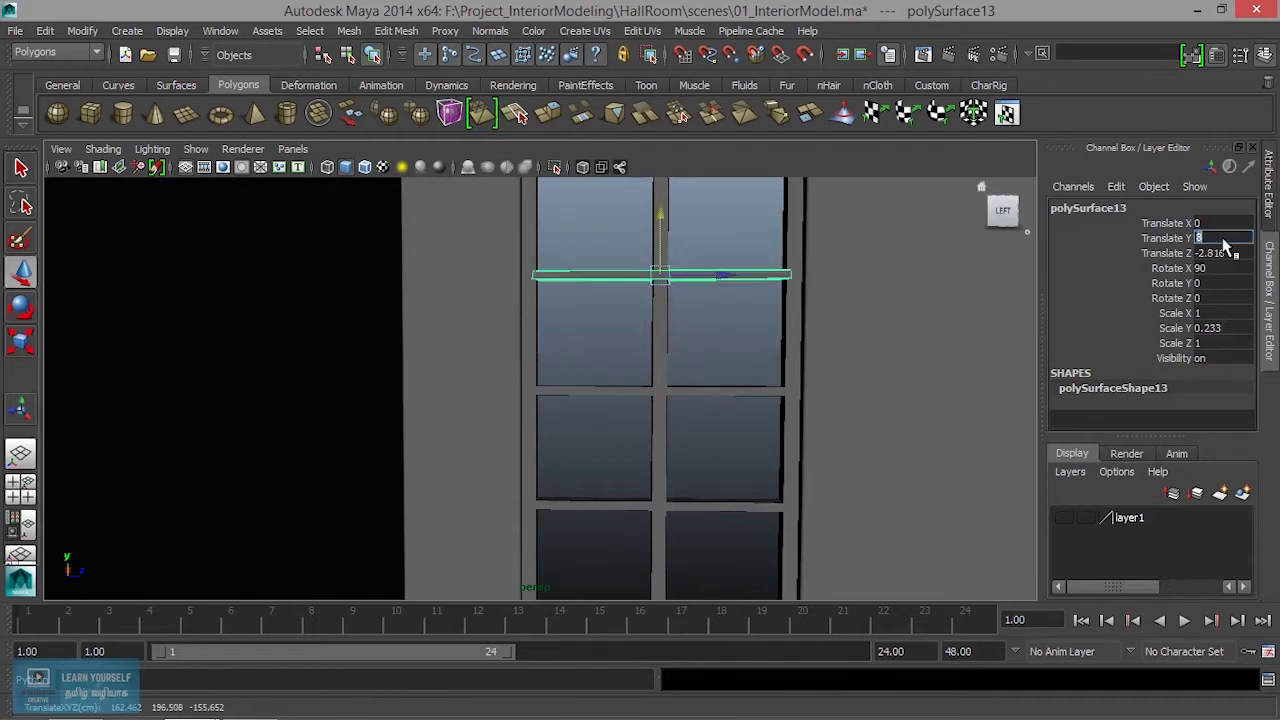
{"action": "scroll", "coordinate": [749, 420], "scroll_direction": "down", "scroll_amount": 2}
{"action": "scroll", "coordinate": [785, 460], "scroll_direction": "up", "scroll_amount": 1}
{"action": "scroll", "coordinate": [785, 460], "scroll_direction": "up", "scroll_amount": 2}
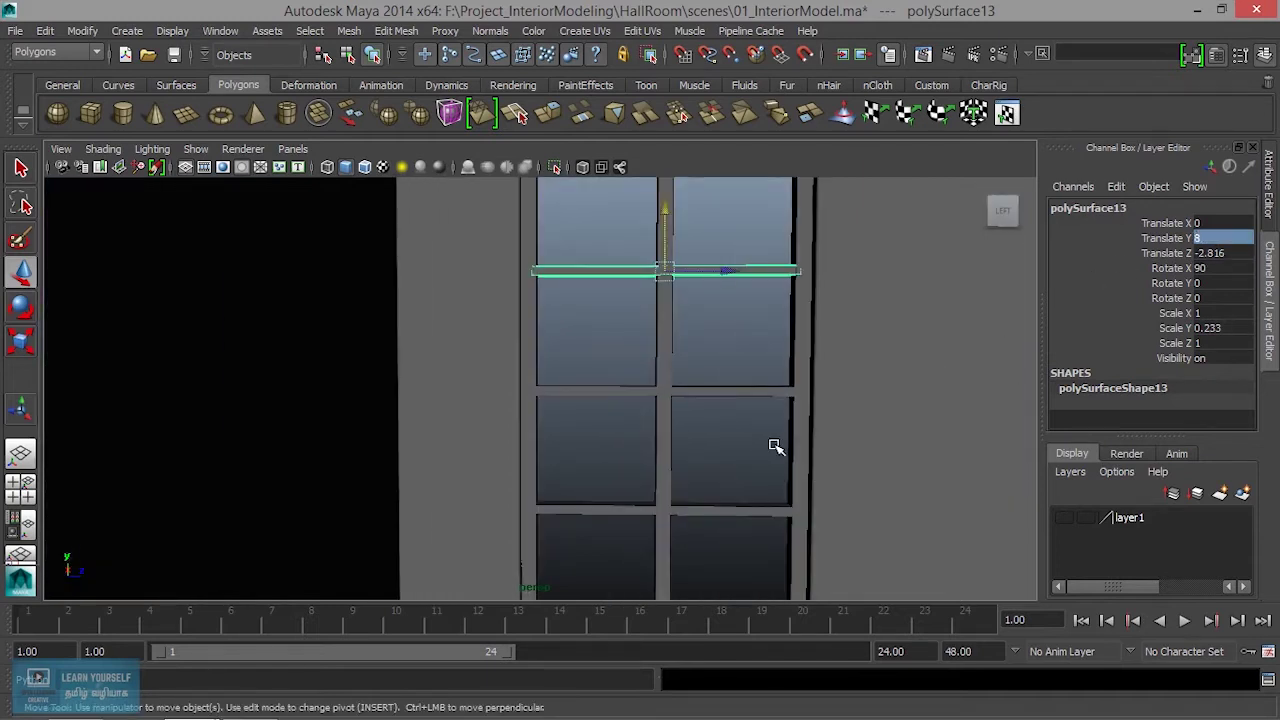
{"action": "scroll", "coordinate": [771, 449], "scroll_direction": "down", "scroll_amount": 1}
{"action": "scroll", "coordinate": [683, 374], "scroll_direction": "up", "scroll_amount": 1}
{"action": "scroll", "coordinate": [651, 437], "scroll_direction": "down", "scroll_amount": 1}
{"action": "left_click", "coordinate": [727, 374]}
{"action": "scroll", "coordinate": [720, 451], "scroll_direction": "down", "scroll_amount": 2}
Reselect the original bar, duplicate it and set the copy to Translate Y -4
{"action": "left_click_drag", "start_coordinate": [714, 451], "coordinate": [657, 403], "text": "alt"}
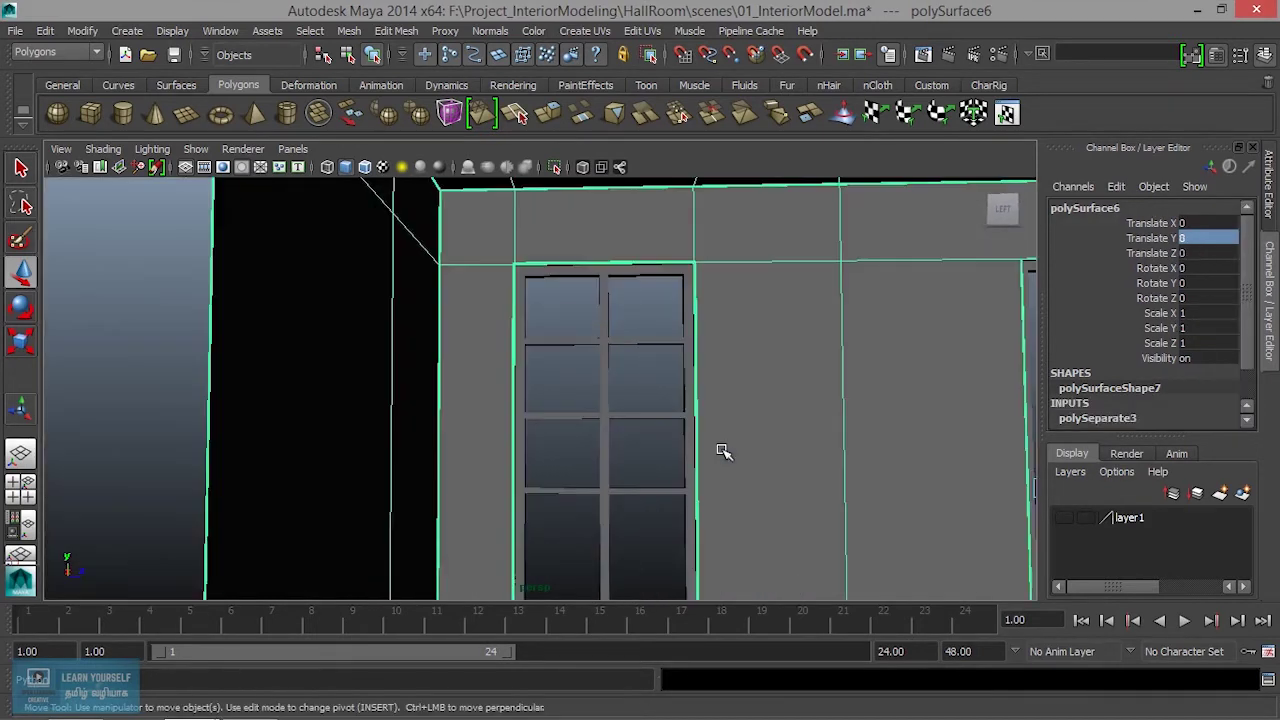
{"action": "scroll", "coordinate": [710, 378], "scroll_direction": "up", "scroll_amount": 2}
{"action": "scroll", "coordinate": [710, 378], "scroll_direction": "up", "scroll_amount": 2}
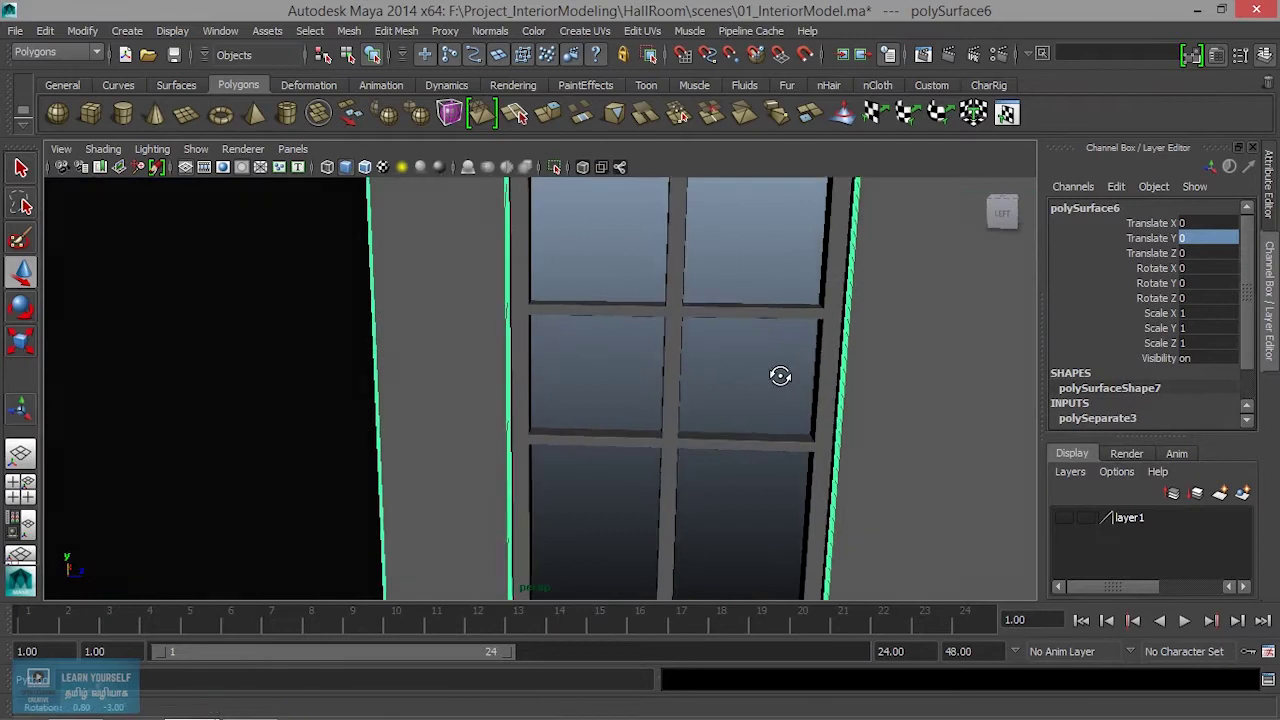
{"action": "middle_click_drag", "start_coordinate": [777, 357], "coordinate": [723, 429], "text": "alt"}
{"action": "left_click", "coordinate": [723, 427]}
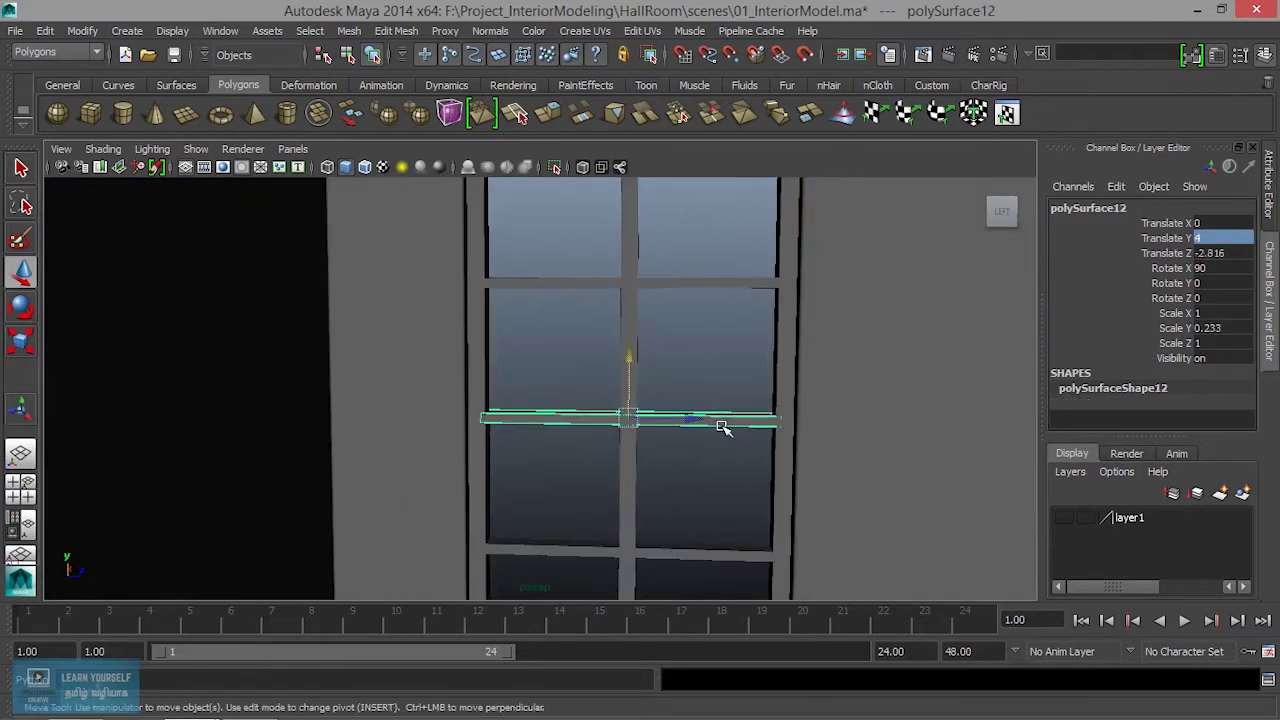
{"action": "left_click", "coordinate": [700, 282], "text": "shift"}
{"action": "key", "text": "ctrl+z"}
{"action": "key", "text": "ctrl+z"}
{"action": "key", "text": "ctrl+d"}
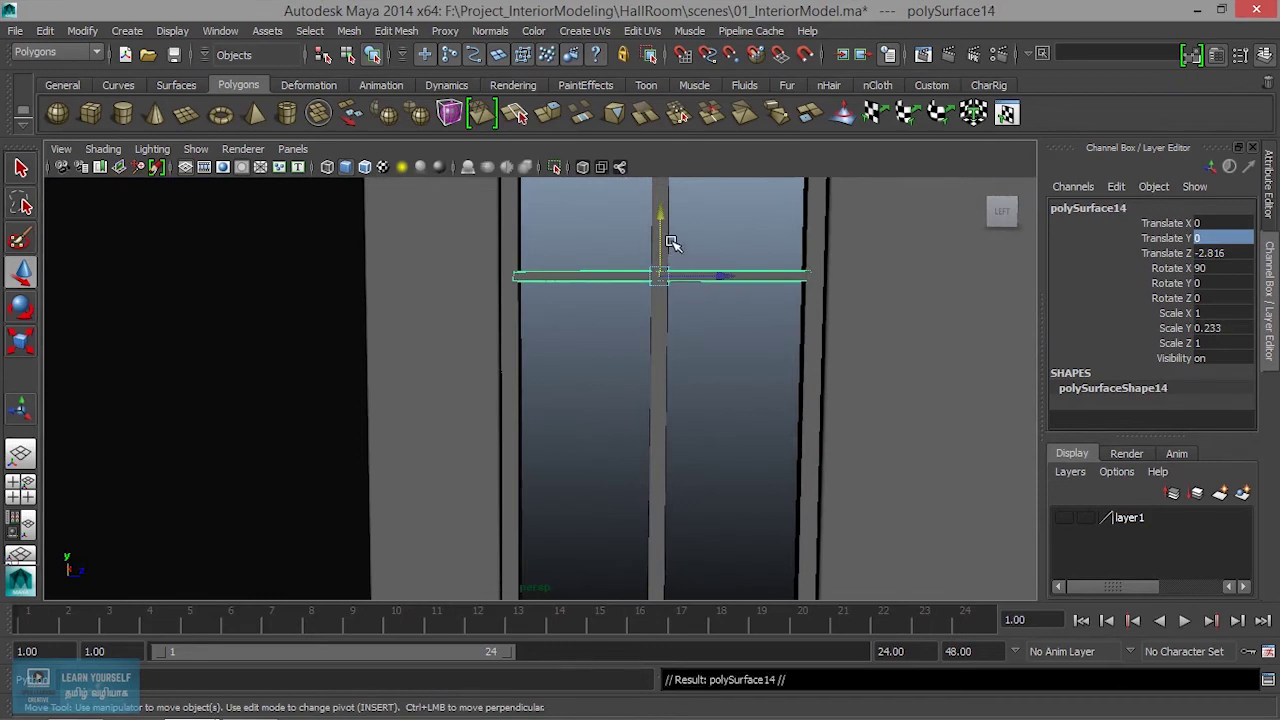
{"action": "left_click_drag", "start_coordinate": [660, 217], "coordinate": [668, 336]}
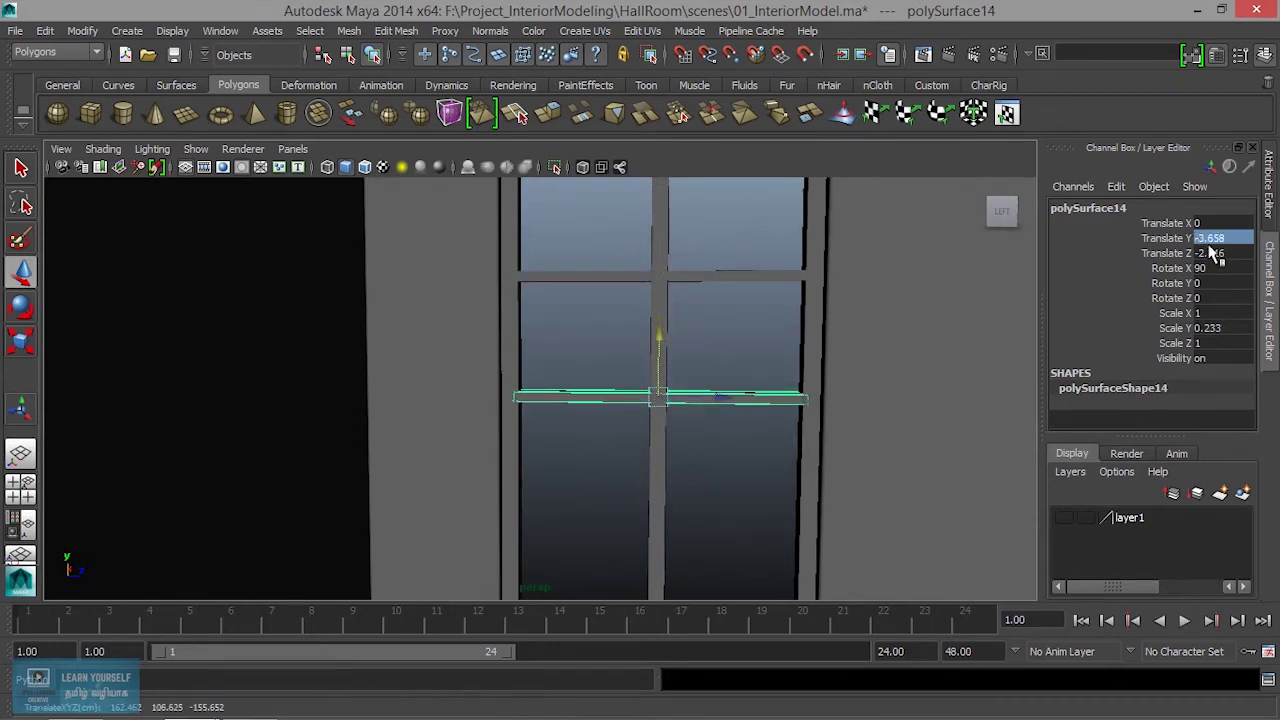
{"action": "type", "text": "4"}
{"action": "key", "text": "Return"}
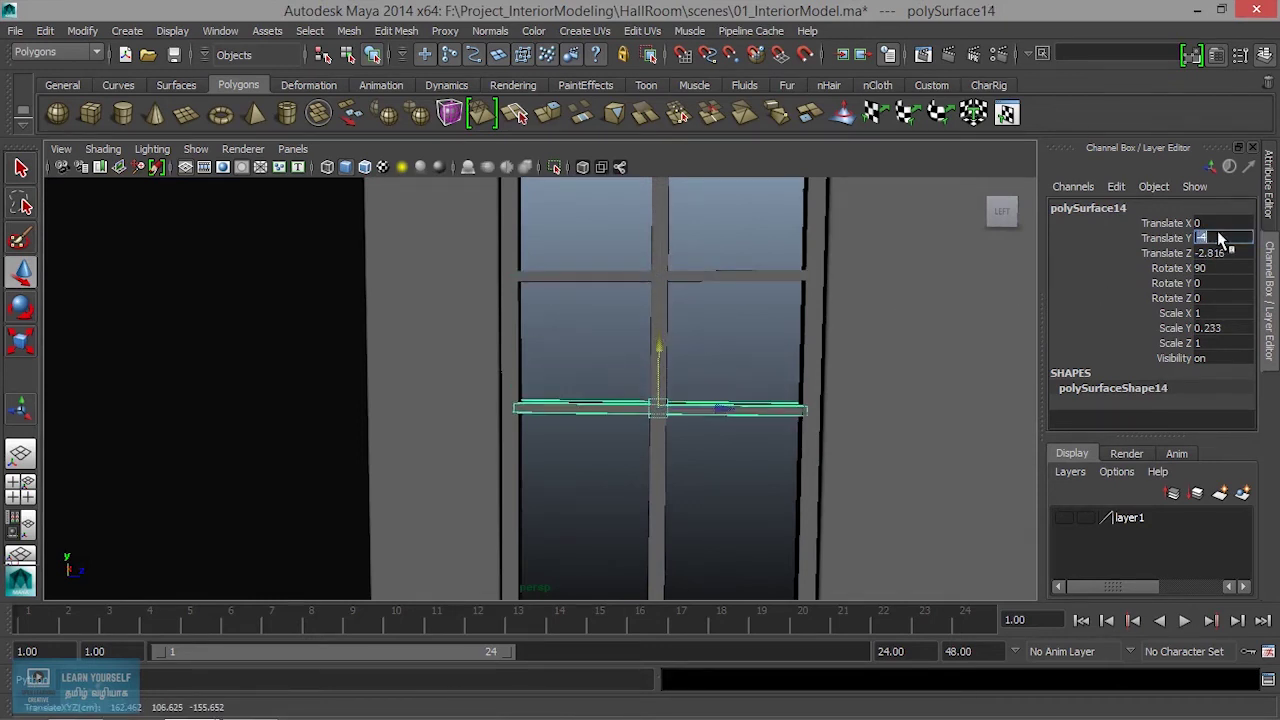
Duplicate the lower bar and place the new copy at Translate Y -8
{"action": "middle_click_drag", "start_coordinate": [734, 471], "coordinate": [723, 377], "text": "alt"}
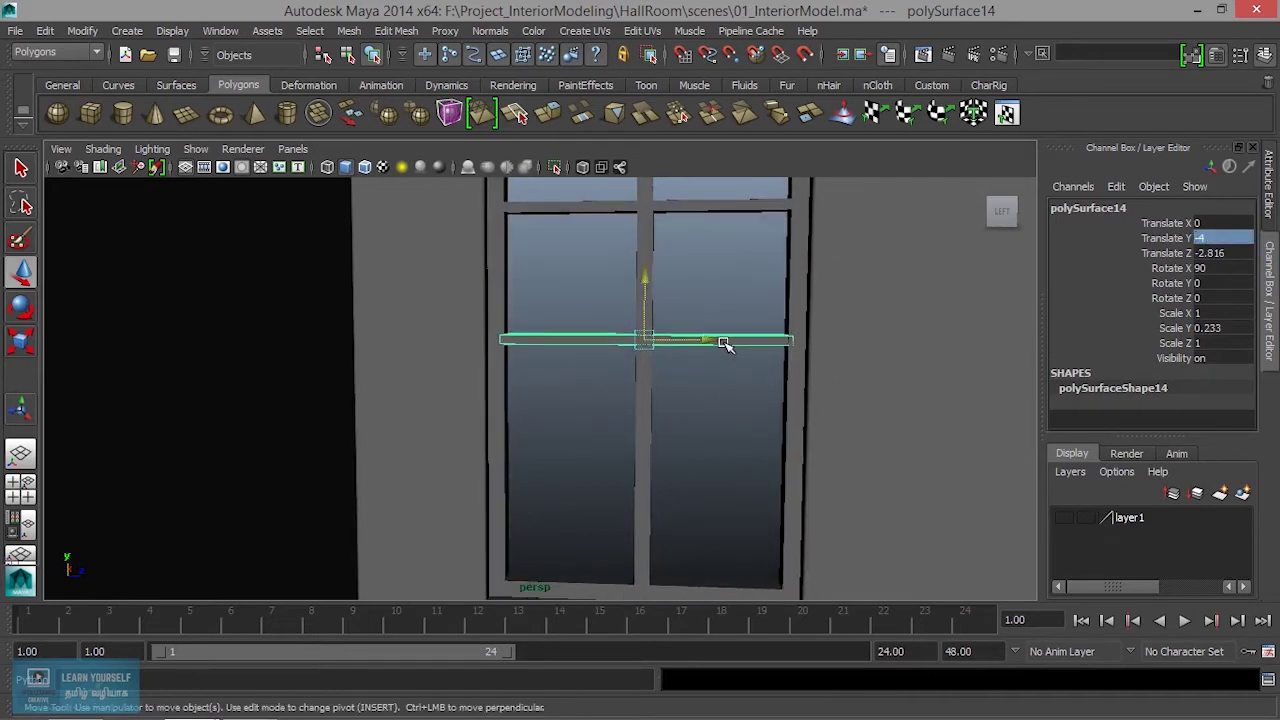
{"action": "key", "text": "ctrl+d"}
{"action": "left_click", "coordinate": [1216, 228]}
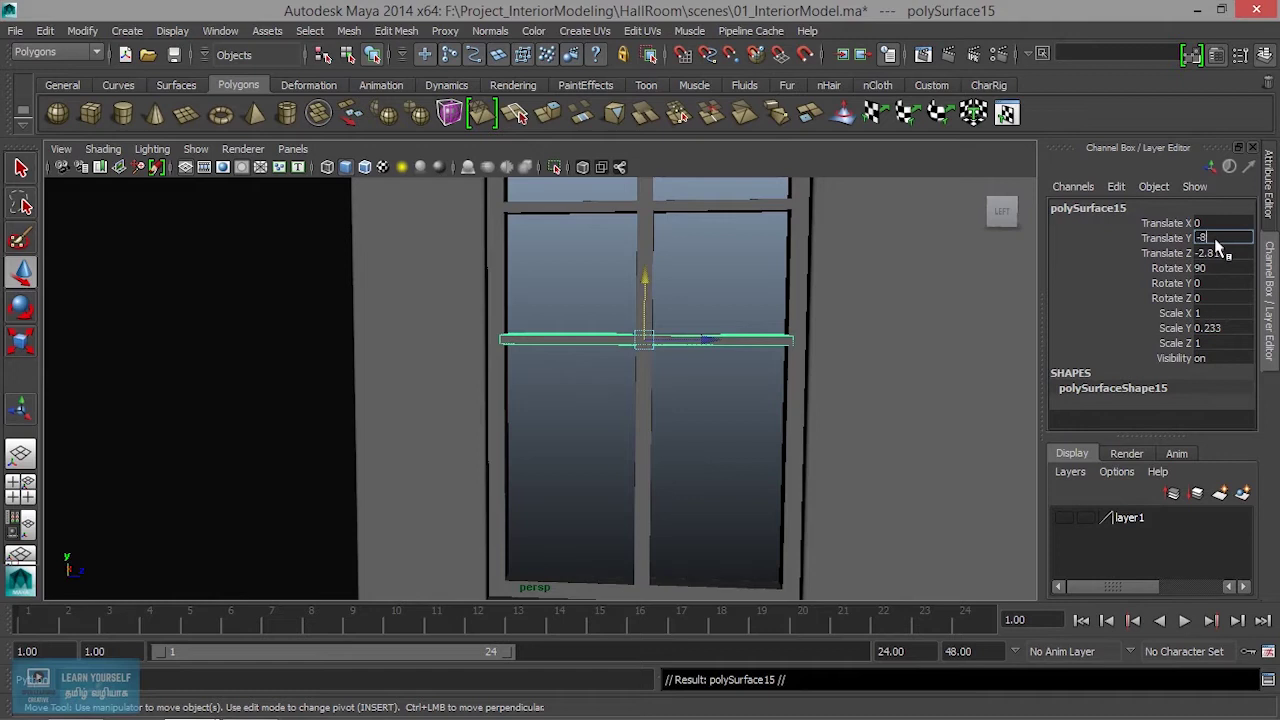
{"action": "key", "text": "Return"}
Orbit out to view the whole room
{"action": "scroll", "coordinate": [610, 485], "scroll_direction": "down", "scroll_amount": 2}
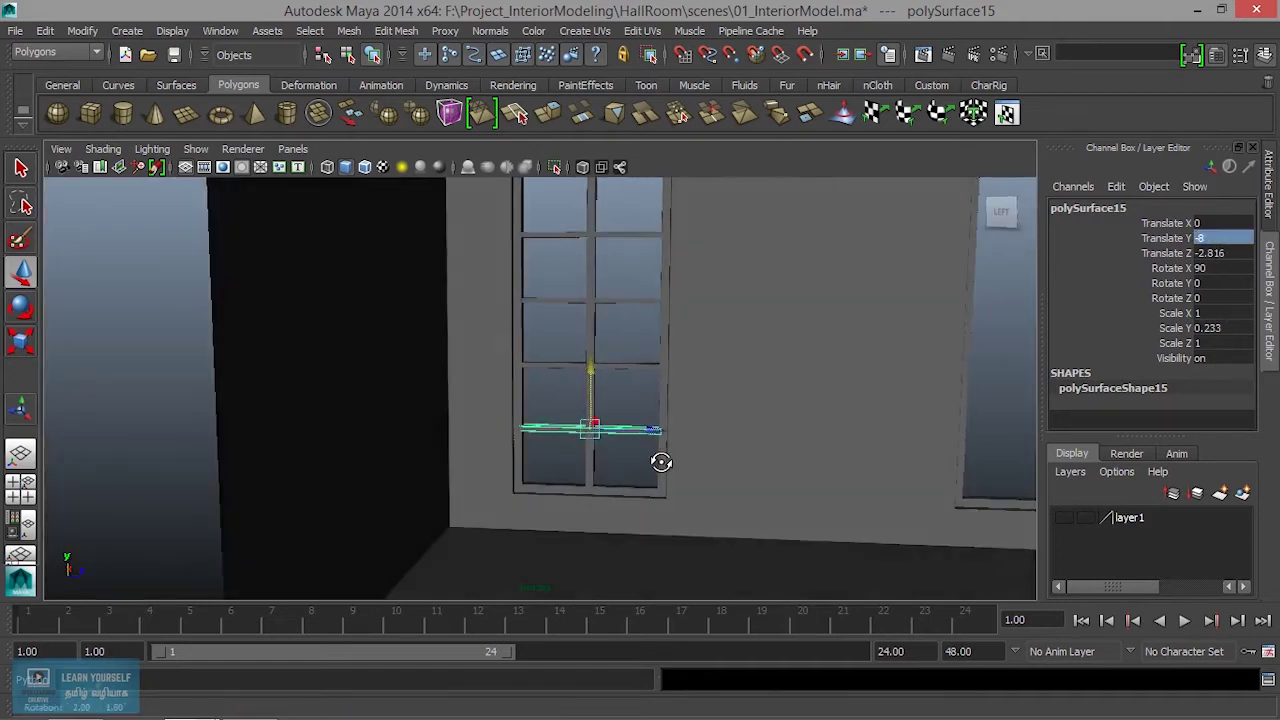
{"action": "left_click_drag", "start_coordinate": [660, 457], "coordinate": [617, 340], "text": "alt"}
{"action": "left_click", "coordinate": [686, 455]}
{"action": "scroll", "coordinate": [630, 465], "scroll_direction": "down", "scroll_amount": 5}
{"action": "left_click_drag", "start_coordinate": [574, 474], "coordinate": [457, 480], "text": "alt"}
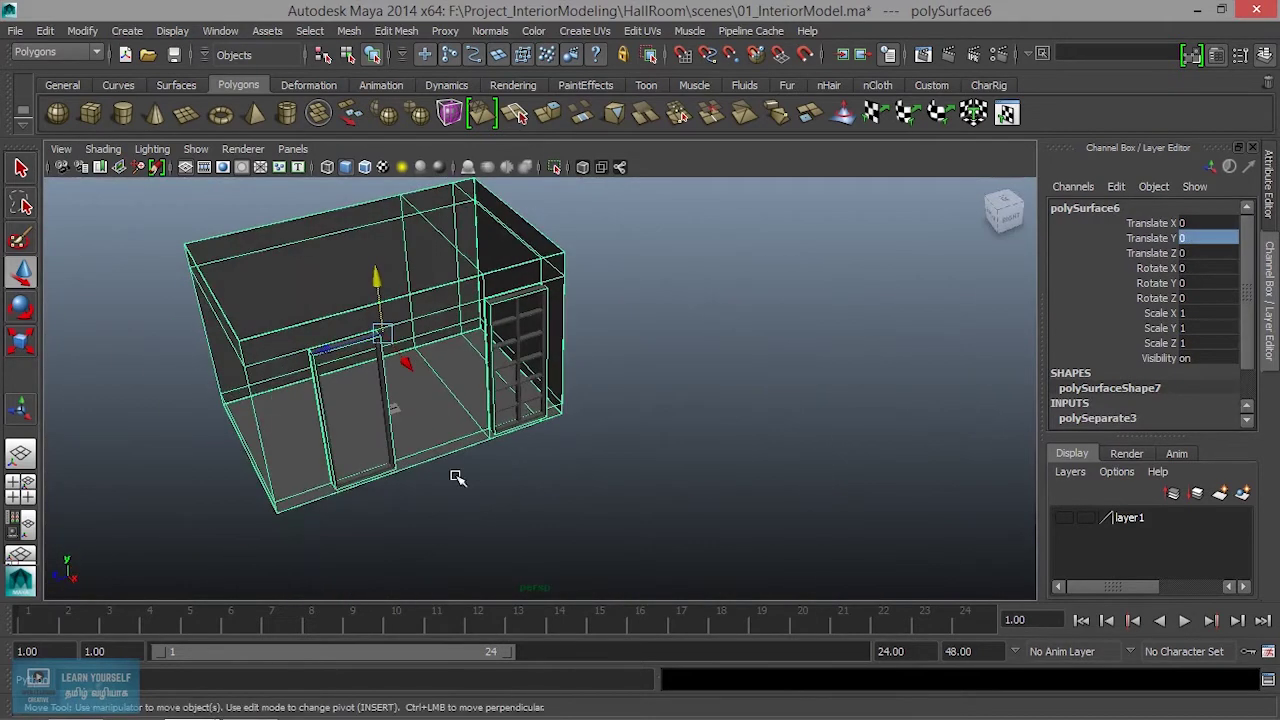
Clear the selection, turn the view toward the window, and select the frame piece polySurface2
{"action": "left_click", "coordinate": [621, 467]}
{"action": "scroll", "coordinate": [618, 470], "scroll_direction": "up", "scroll_amount": 4}
{"action": "mouse_move", "coordinate": [618, 470]}
{"action": "left_mouse_down", "text": "alt"}
{"action": "mouse_move", "coordinate": [600, 457]}
{"action": "mouse_move", "coordinate": [766, 491]}
{"action": "left_mouse_up", "text": "alt"}
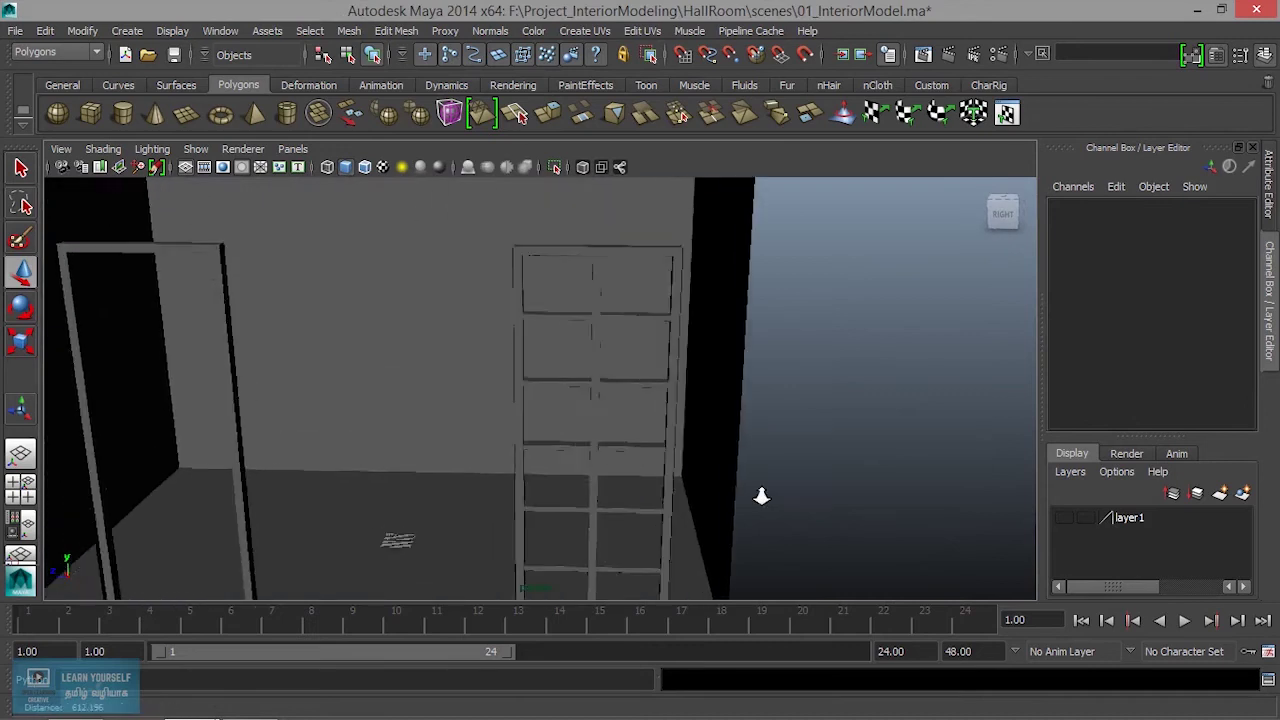
{"action": "scroll", "coordinate": [806, 480], "scroll_direction": "up", "scroll_amount": 3}
{"action": "scroll", "coordinate": [1015, 507], "scroll_direction": "up", "scroll_amount": 2}
{"action": "scroll", "coordinate": [940, 517], "scroll_direction": "down", "scroll_amount": 3}
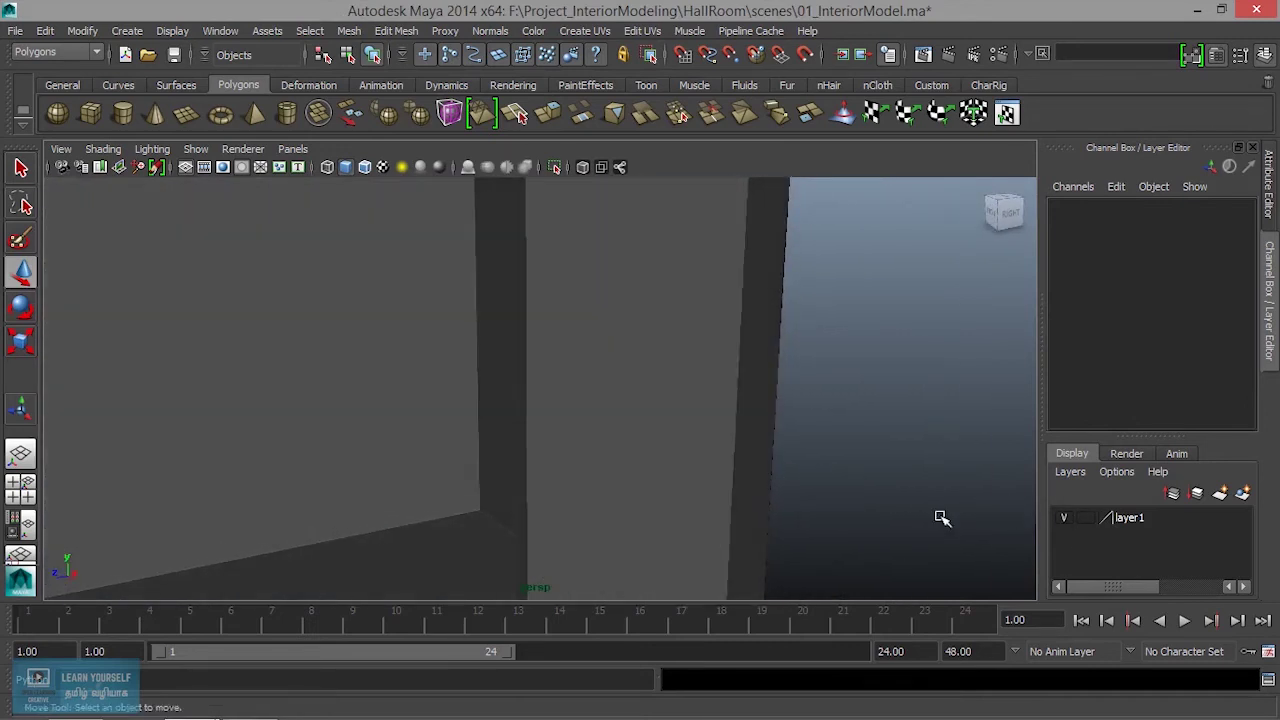
{"action": "scroll", "coordinate": [806, 503], "scroll_direction": "down", "scroll_amount": 3}
{"action": "left_click_drag", "start_coordinate": [806, 503], "coordinate": [803, 543], "text": "alt"}
{"action": "scroll", "coordinate": [484, 411], "scroll_direction": "up", "scroll_amount": 3}
{"action": "mouse_move", "coordinate": [484, 411]}
{"action": "left_mouse_down", "text": "alt"}
{"action": "mouse_move", "coordinate": [591, 480]}
{"action": "mouse_move", "coordinate": [651, 406]}
{"action": "left_mouse_up", "text": "alt"}
{"action": "left_click", "coordinate": [648, 410]}
Inspect the selected frame from the room corner and open the Modify menu
{"action": "scroll", "coordinate": [718, 428], "scroll_direction": "up", "scroll_amount": 3}
{"action": "mouse_move", "coordinate": [718, 428]}
{"action": "left_mouse_down", "text": "alt"}
{"action": "mouse_move", "coordinate": [531, 463]}
{"action": "mouse_move", "coordinate": [604, 459]}
{"action": "left_mouse_up", "text": "alt"}
{"action": "scroll", "coordinate": [600, 472], "scroll_direction": "down", "scroll_amount": 3}
{"action": "mouse_move", "coordinate": [591, 506]}
{"action": "left_mouse_down", "text": "alt"}
{"action": "mouse_move", "coordinate": [420, 517]}
{"action": "mouse_move", "coordinate": [386, 477]}
{"action": "left_mouse_up", "text": "alt"}
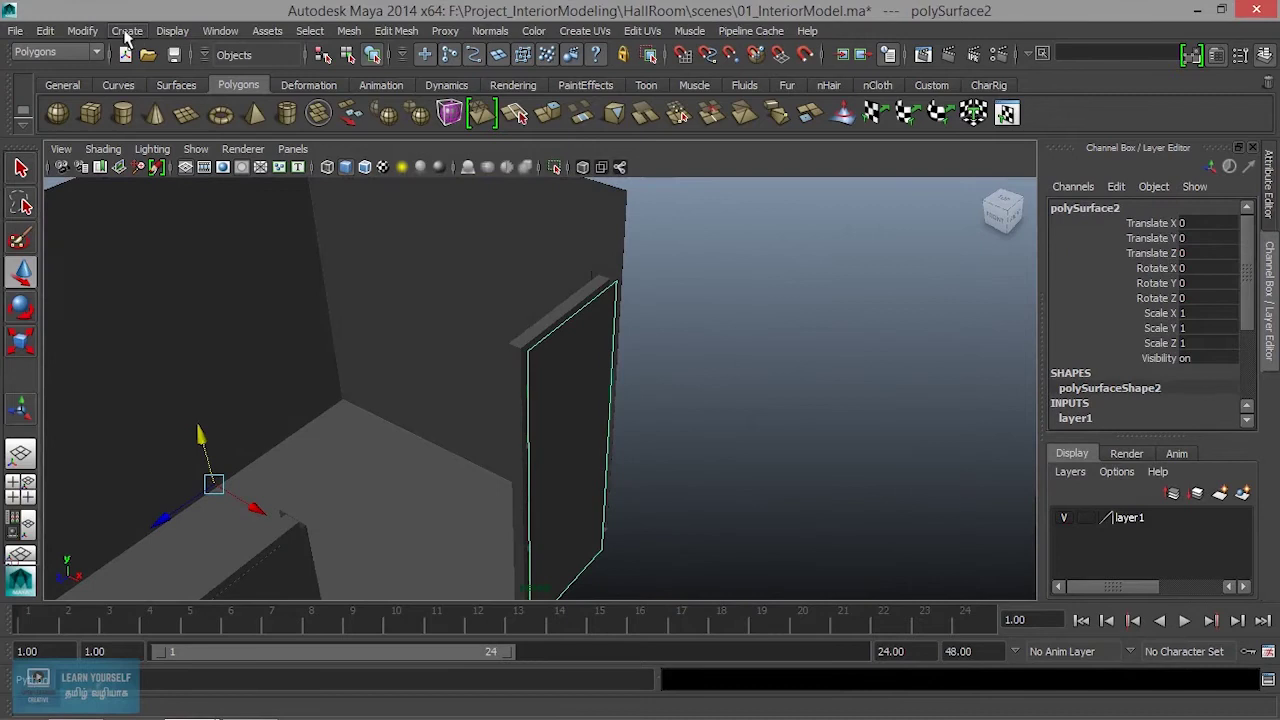
{"action": "left_click", "coordinate": [82, 30]}
Centre the window frame's pivot and slide the frame along X
{"action": "left_click", "coordinate": [143, 204]}
{"action": "mouse_move", "coordinate": [380, 420]}
{"action": "left_mouse_down", "text": "alt"}
{"action": "mouse_move", "coordinate": [428, 403]}
{"action": "mouse_move", "coordinate": [623, 470]}
{"action": "left_mouse_up", "text": "alt"}
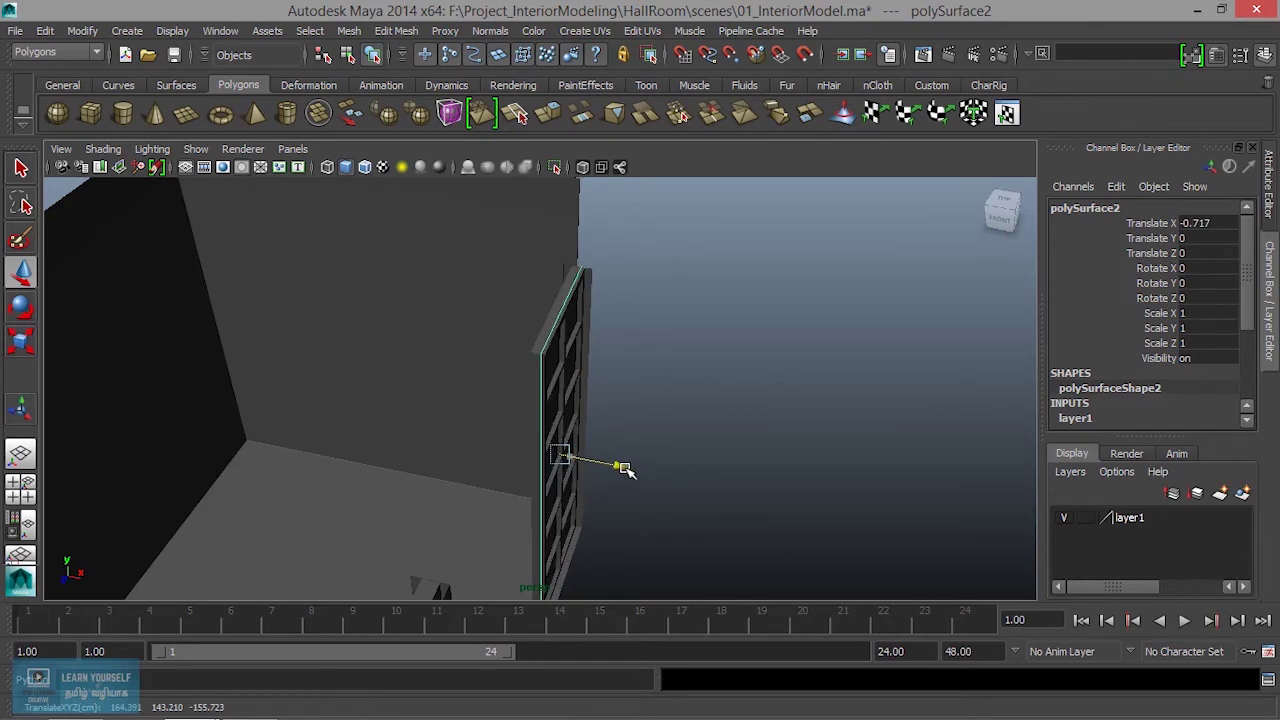
{"action": "left_click_drag", "start_coordinate": [480, 478], "coordinate": [500, 451], "text": "alt"}
{"action": "scroll", "coordinate": [751, 471], "scroll_direction": "up", "scroll_amount": 5}
{"action": "scroll", "coordinate": [666, 389], "scroll_direction": "up", "scroll_amount": 3}
{"action": "mouse_move", "coordinate": [666, 389]}
{"action": "left_mouse_down", "text": "alt"}
{"action": "mouse_move", "coordinate": [642, 392]}
{"action": "mouse_move", "coordinate": [634, 449]}
{"action": "mouse_move", "coordinate": [623, 237]}
{"action": "mouse_move", "coordinate": [520, 420]}
{"action": "left_mouse_up", "text": "alt"}
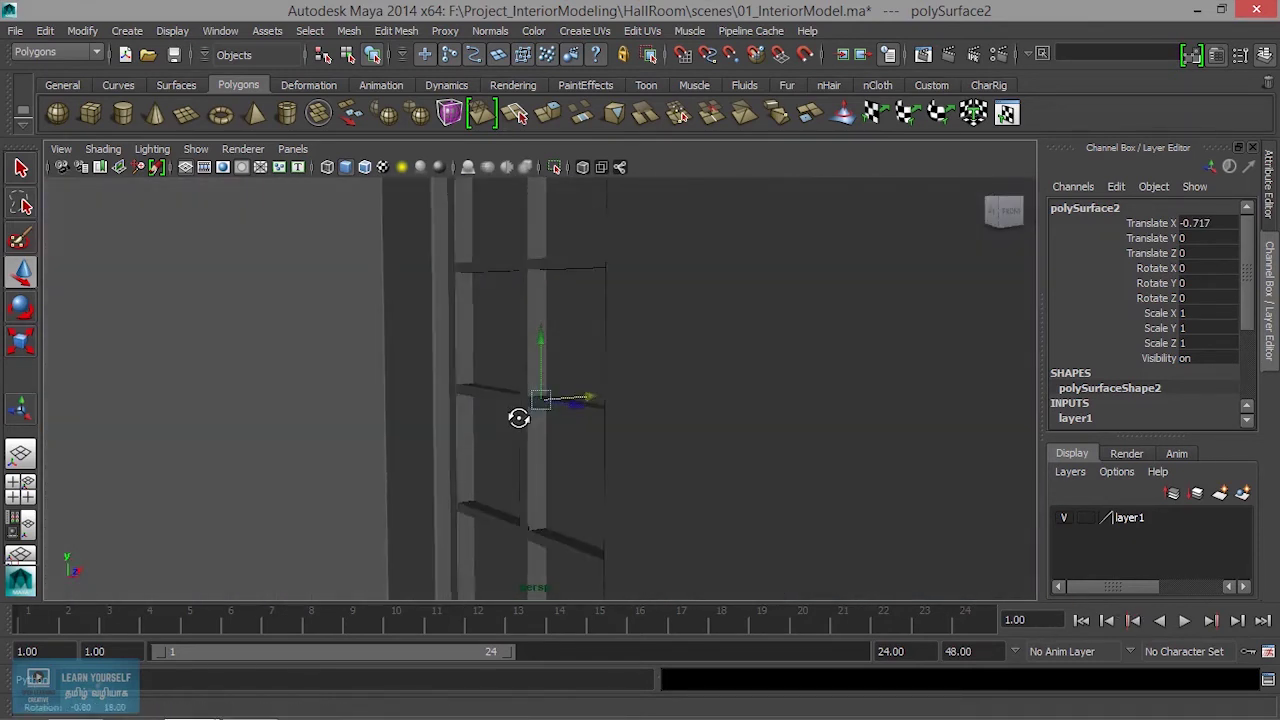
{"action": "right_click_drag", "start_coordinate": [520, 420], "coordinate": [777, 521], "text": "alt"}
{"action": "left_click_drag", "start_coordinate": [777, 521], "coordinate": [686, 489], "text": "alt"}
Nudge the window frame to Translate X -0.843
{"action": "mouse_move", "coordinate": [590, 402]}
{"action": "left_mouse_down"}
{"action": "mouse_move", "coordinate": [634, 474]}
{"action": "mouse_move", "coordinate": [514, 480]}
{"action": "mouse_move", "coordinate": [727, 475]}
{"action": "mouse_move", "coordinate": [703, 589]}
{"action": "mouse_move", "coordinate": [580, 306]}
{"action": "mouse_move", "coordinate": [591, 446]}
{"action": "mouse_move", "coordinate": [603, 357]}
{"action": "mouse_move", "coordinate": [577, 363]}
{"action": "mouse_move", "coordinate": [636, 382]}
{"action": "mouse_move", "coordinate": [606, 363]}
{"action": "mouse_move", "coordinate": [606, 329]}
{"action": "mouse_move", "coordinate": [603, 380]}
{"action": "left_mouse_up"}
{"action": "scroll", "coordinate": [590, 430], "scroll_direction": "up", "scroll_amount": 5}
{"action": "scroll", "coordinate": [590, 430], "scroll_direction": "up", "scroll_amount": 2}
{"action": "scroll", "coordinate": [604, 443], "scroll_direction": "up", "scroll_amount": 2}
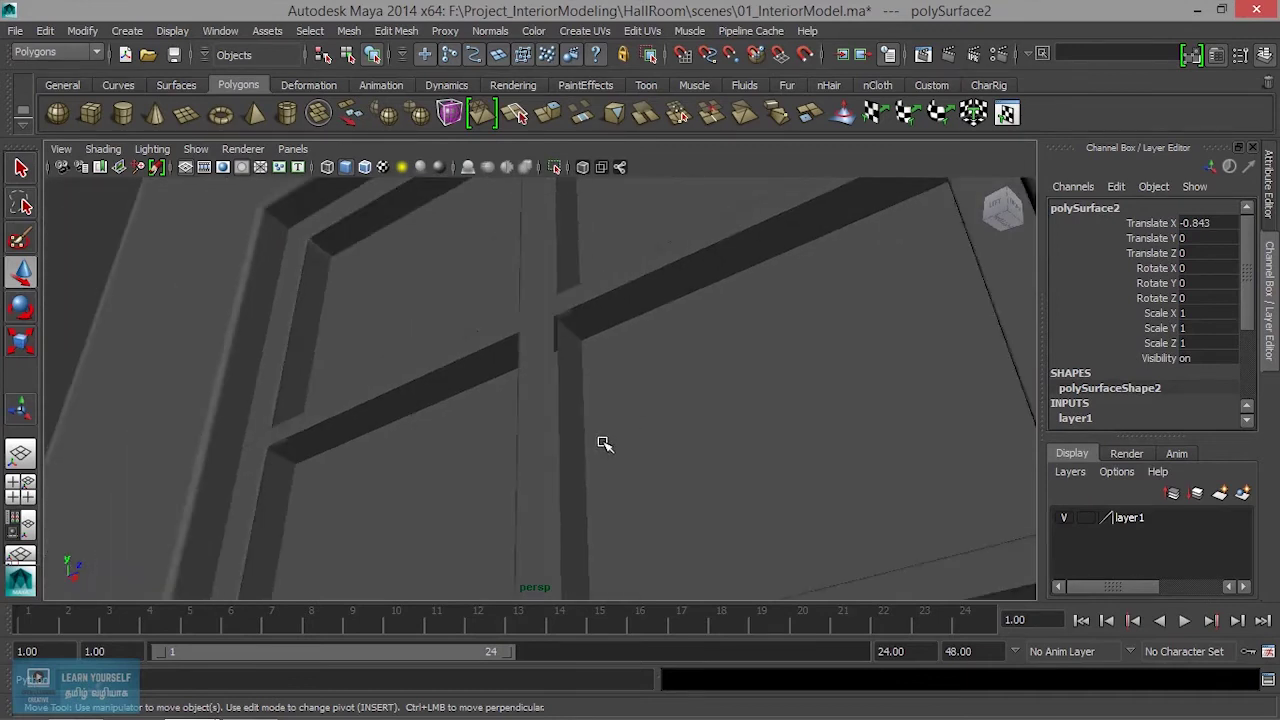
{"action": "scroll", "coordinate": [674, 486], "scroll_direction": "down", "scroll_amount": 3}
{"action": "scroll", "coordinate": [674, 486], "scroll_direction": "down", "scroll_amount": 3}
{"action": "mouse_move", "coordinate": [674, 486]}
{"action": "left_mouse_down", "text": "alt"}
{"action": "mouse_move", "coordinate": [674, 420]}
{"action": "mouse_move", "coordinate": [576, 349]}
{"action": "left_mouse_up", "text": "alt"}
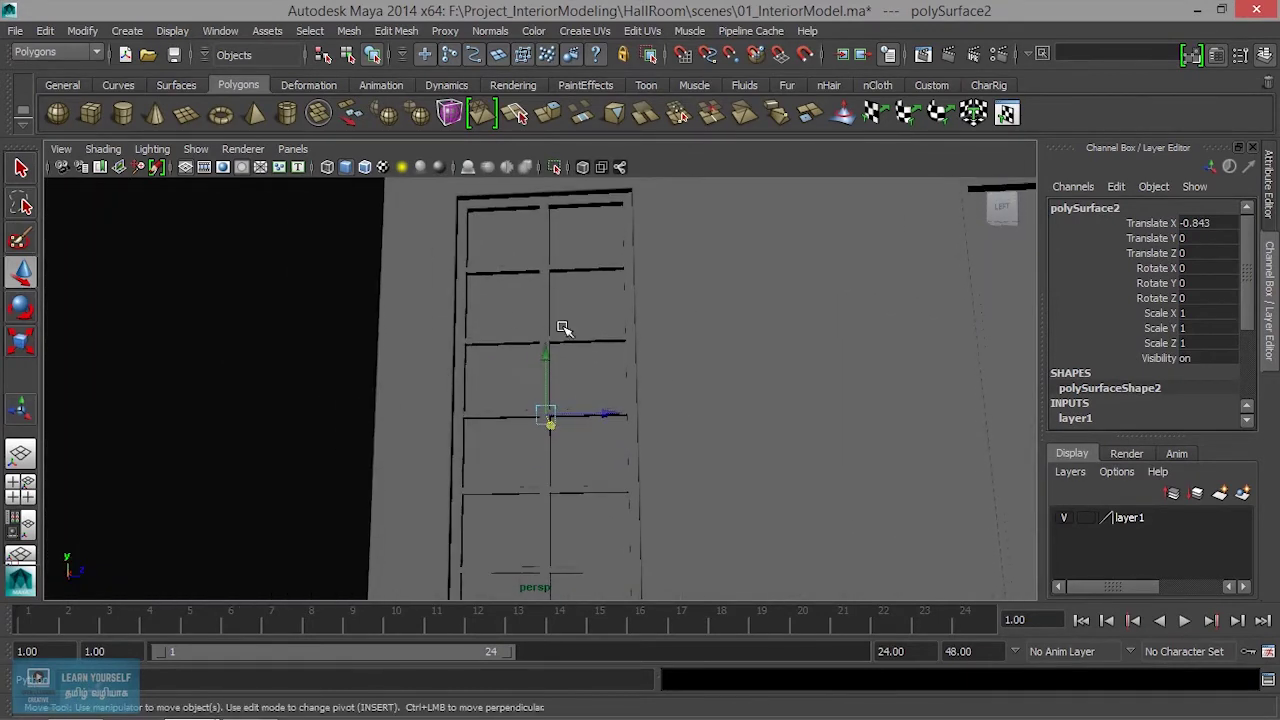
Assign the existing lambert1 material to the window's combined bars, polySurface15
{"action": "left_click", "coordinate": [605, 582]}
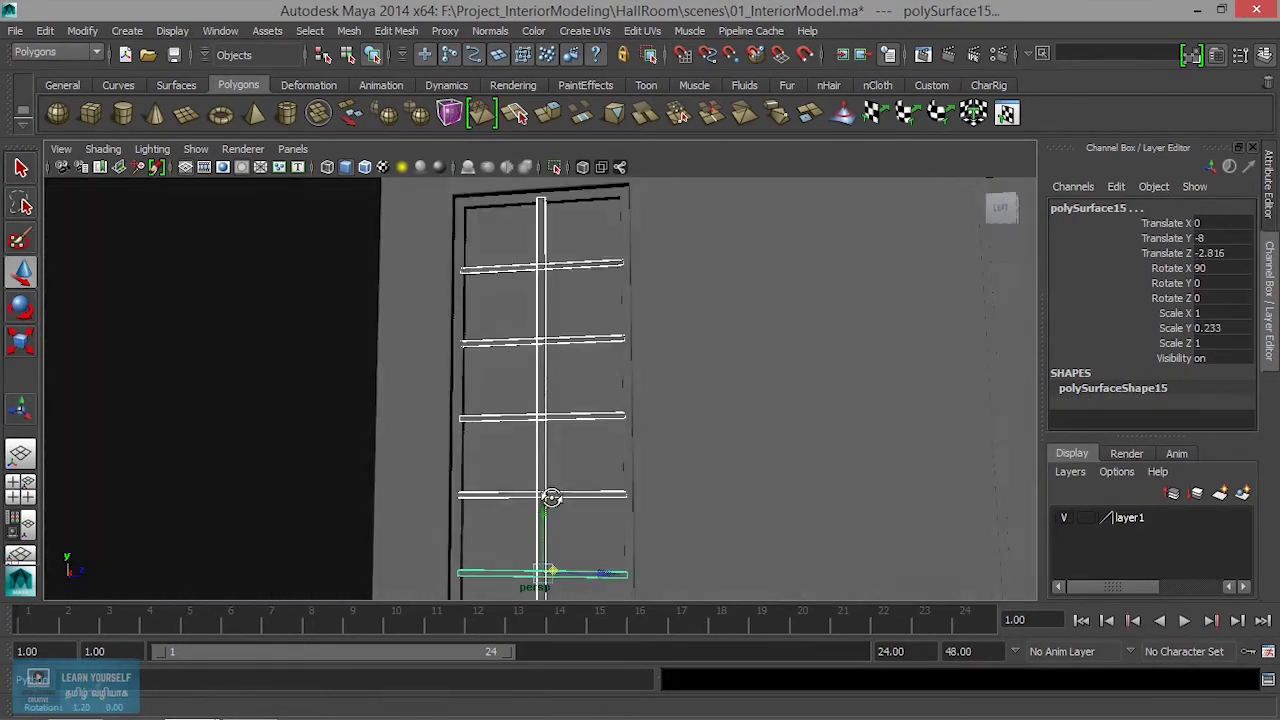
{"action": "right_click", "coordinate": [567, 293]}
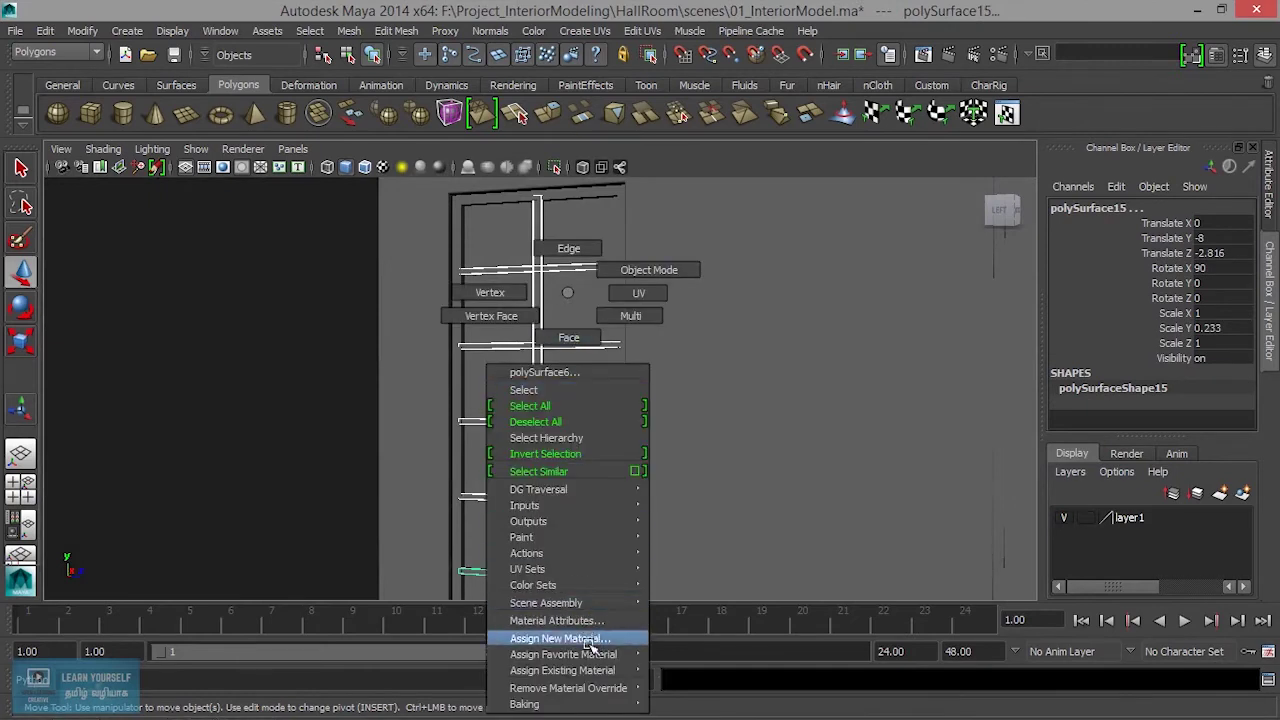
{"action": "left_click", "coordinate": [694, 670]}
{"action": "scroll", "coordinate": [573, 428], "scroll_direction": "up", "scroll_amount": 3}
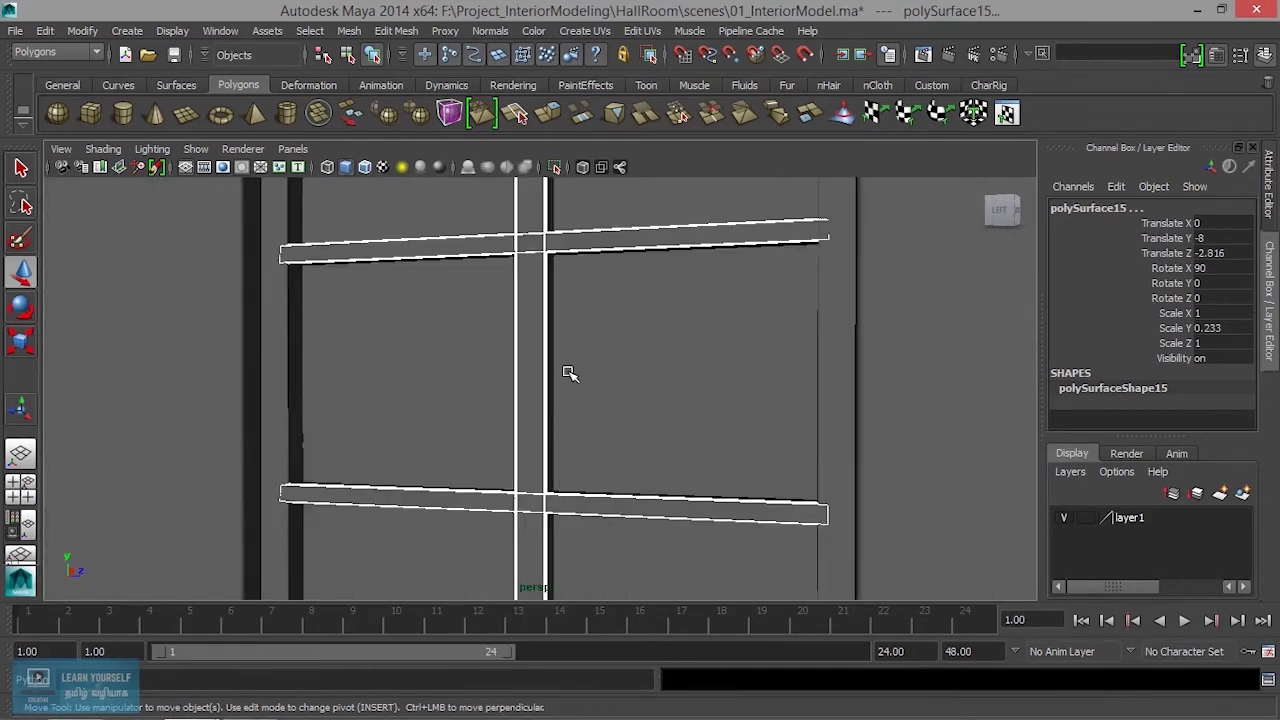
Select the window frame, polySurface2, from an angled view
{"action": "scroll", "coordinate": [566, 371], "scroll_direction": "up", "scroll_amount": 3}
{"action": "scroll", "coordinate": [617, 466], "scroll_direction": "up", "scroll_amount": 3}
{"action": "left_click", "coordinate": [724, 261]}
{"action": "mouse_move", "coordinate": [724, 261]}
{"action": "left_mouse_down", "text": "alt"}
{"action": "mouse_move", "coordinate": [663, 497]}
{"action": "mouse_move", "coordinate": [629, 369]}
{"action": "mouse_move", "coordinate": [663, 471]}
{"action": "mouse_move", "coordinate": [663, 314]}
{"action": "mouse_move", "coordinate": [640, 386]}
{"action": "mouse_move", "coordinate": [641, 463]}
{"action": "mouse_move", "coordinate": [574, 453]}
{"action": "left_mouse_up", "text": "alt"}
{"action": "left_click", "coordinate": [574, 453]}
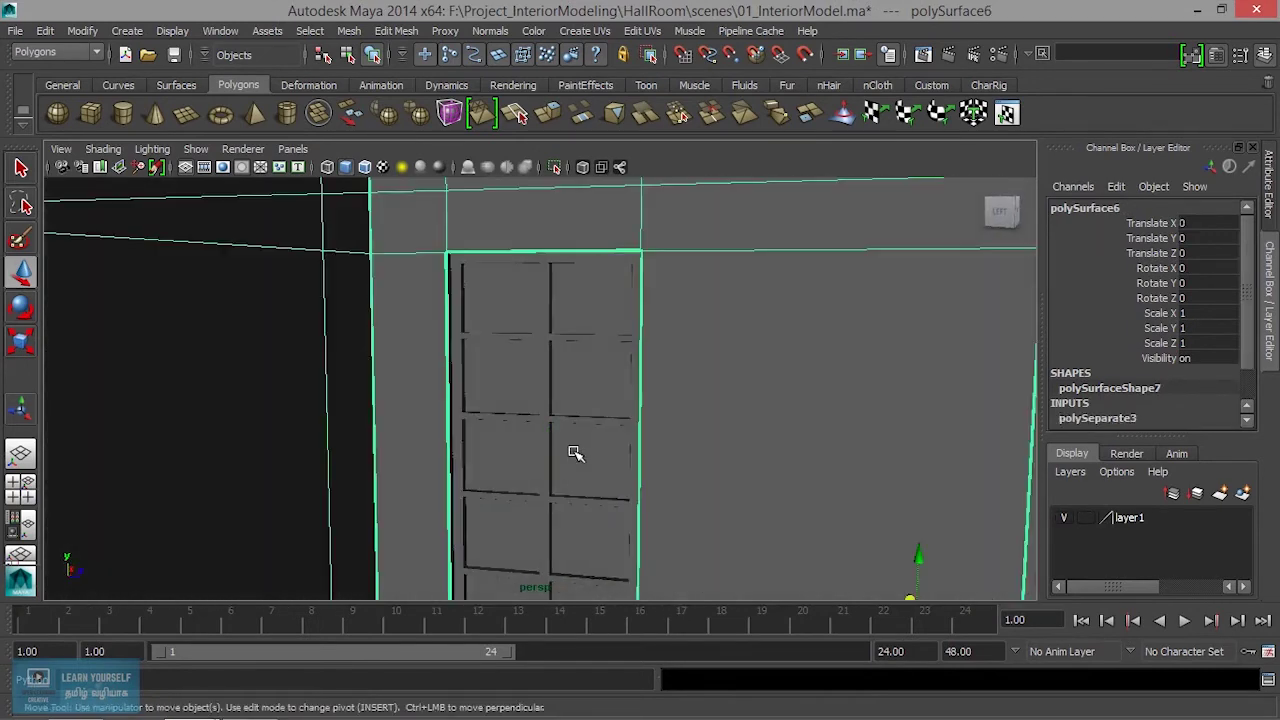
{"action": "scroll", "coordinate": [600, 488], "scroll_direction": "up", "scroll_amount": 5}
{"action": "left_click", "coordinate": [725, 434]}
Toggle wireframe and shaded display, then bring up Assign New Material for the frame
{"action": "scroll", "coordinate": [728, 448], "scroll_direction": "down", "scroll_amount": 3}
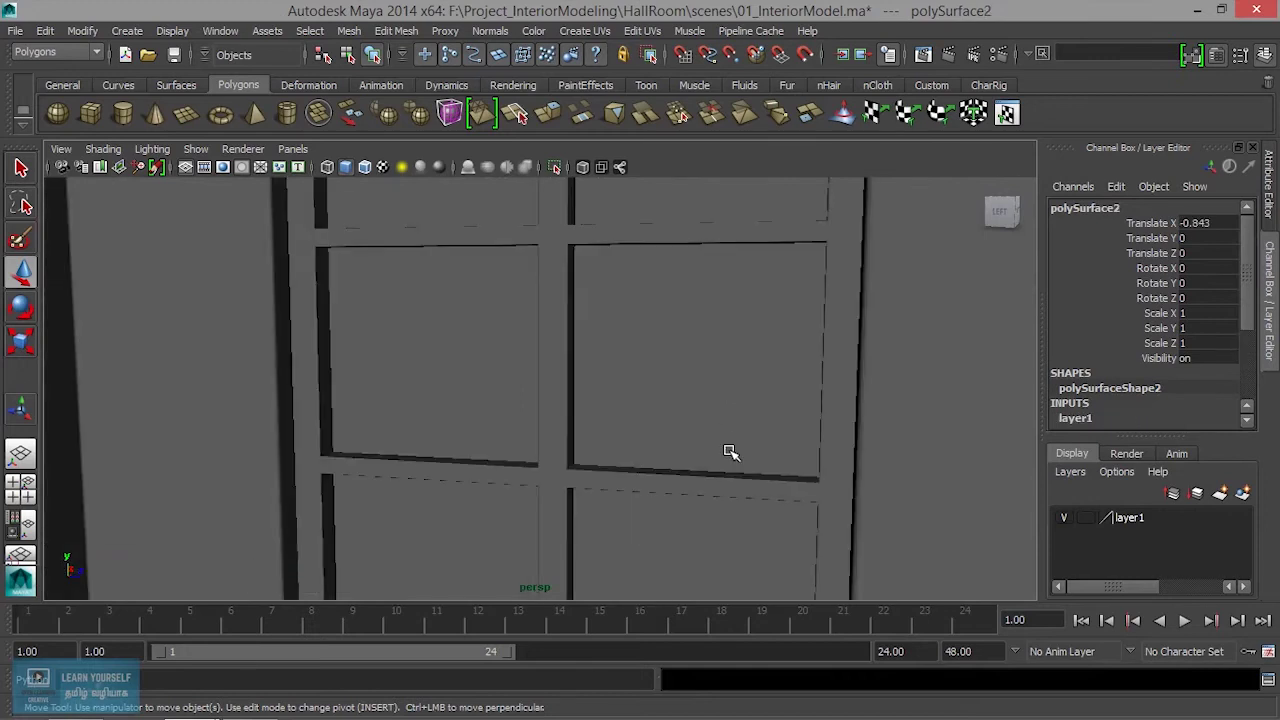
{"action": "scroll", "coordinate": [665, 385], "scroll_direction": "up", "scroll_amount": 3}
{"action": "middle_click_drag", "start_coordinate": [665, 385], "coordinate": [660, 382], "text": "alt"}
{"action": "key", "text": "4"}
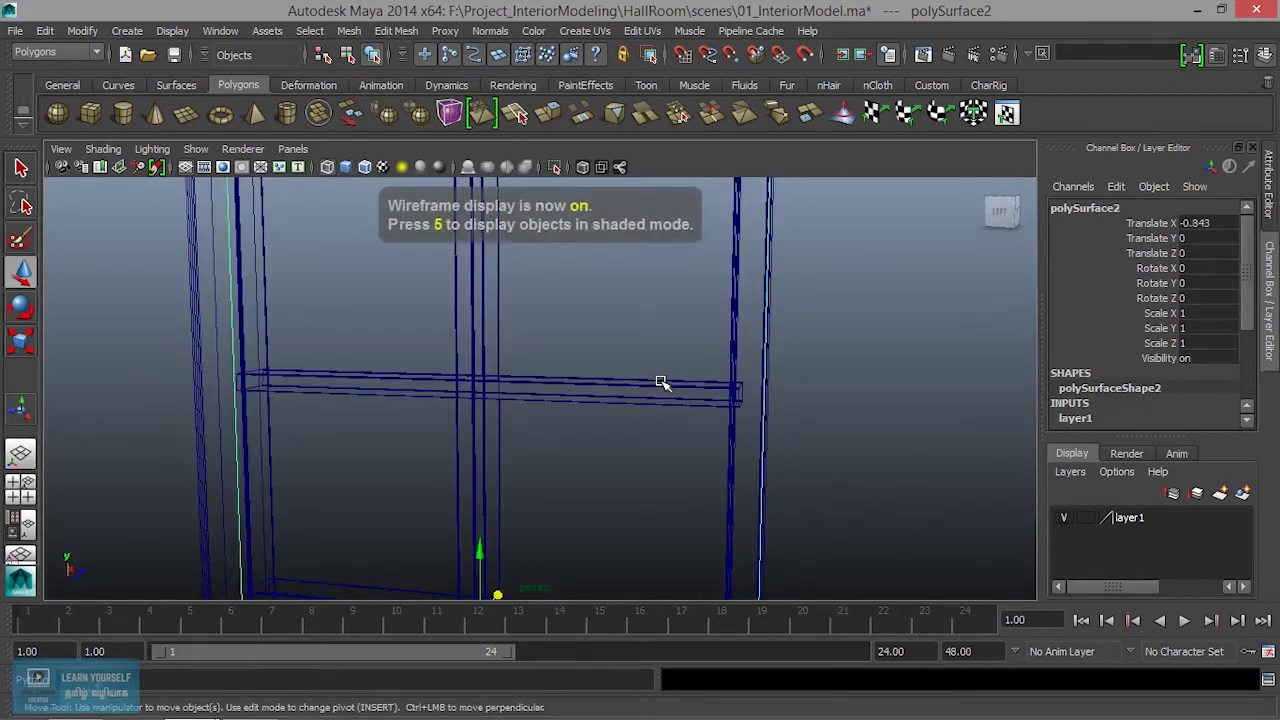
{"action": "key", "text": "5"}
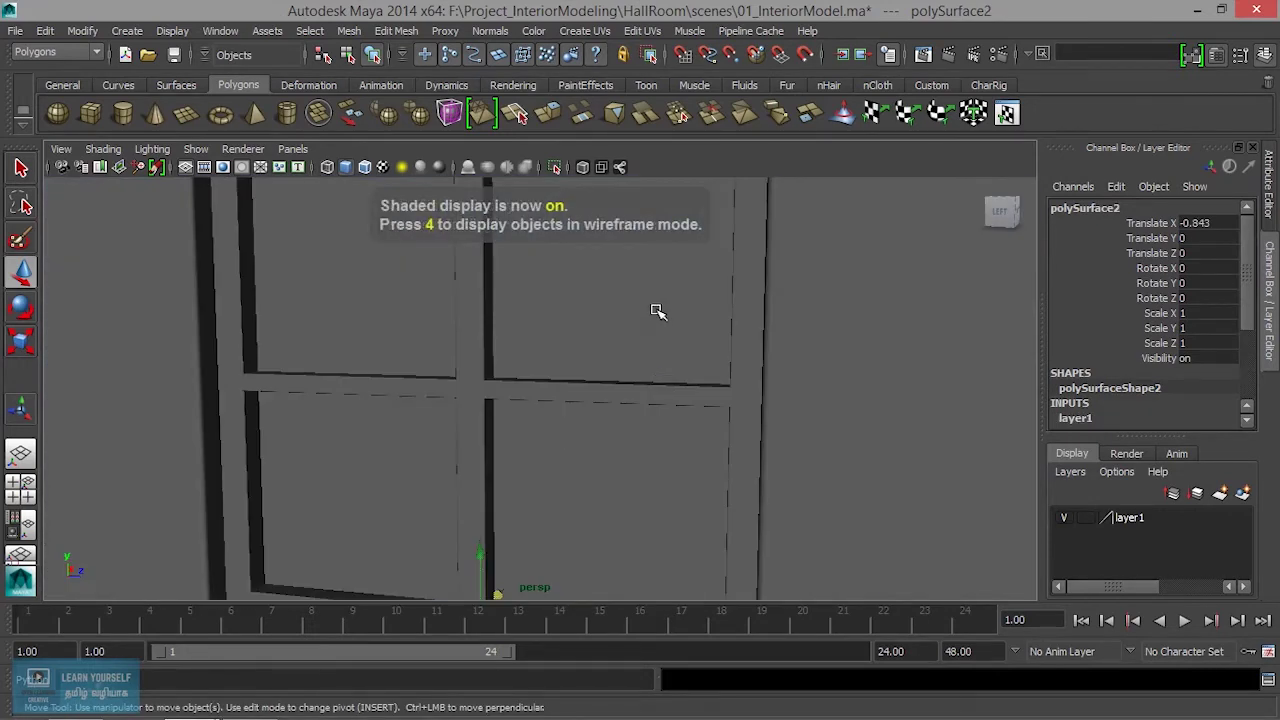
{"action": "right_click_drag", "start_coordinate": [656, 295], "coordinate": [655, 640]}
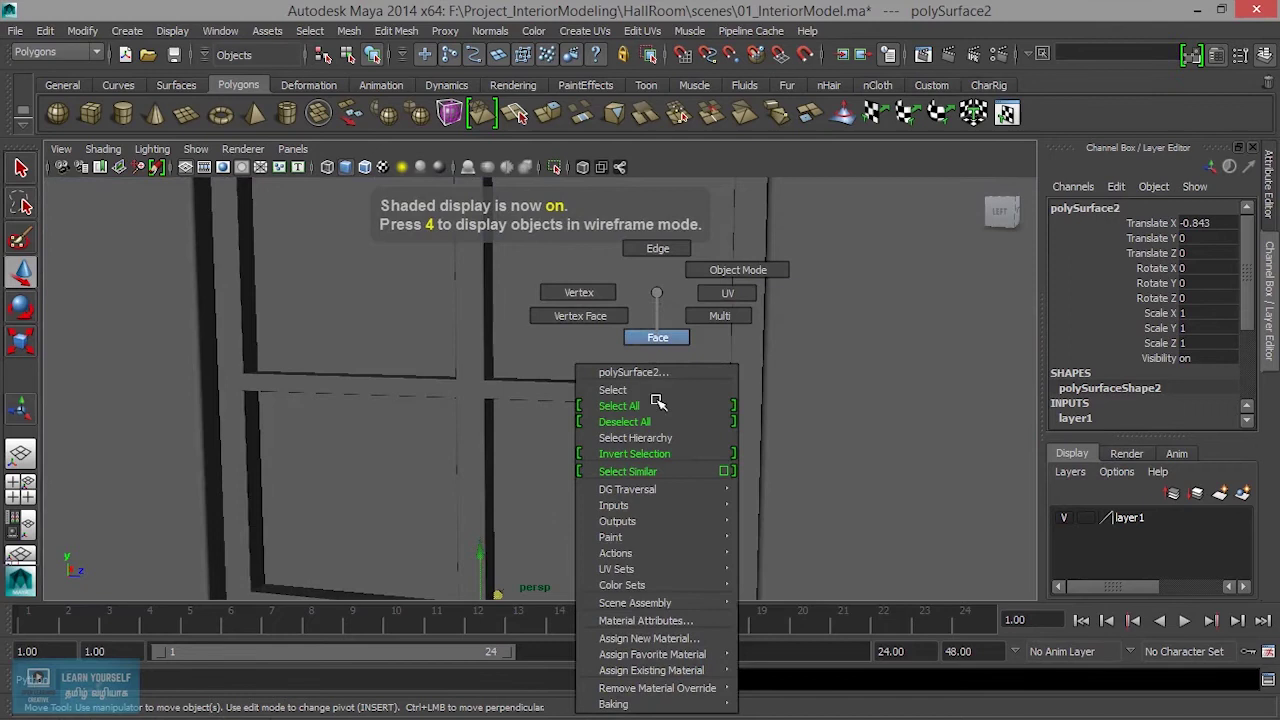
Assign a new Blinn material to the frame and delete its construction history
{"action": "left_click", "coordinate": [655, 640]}
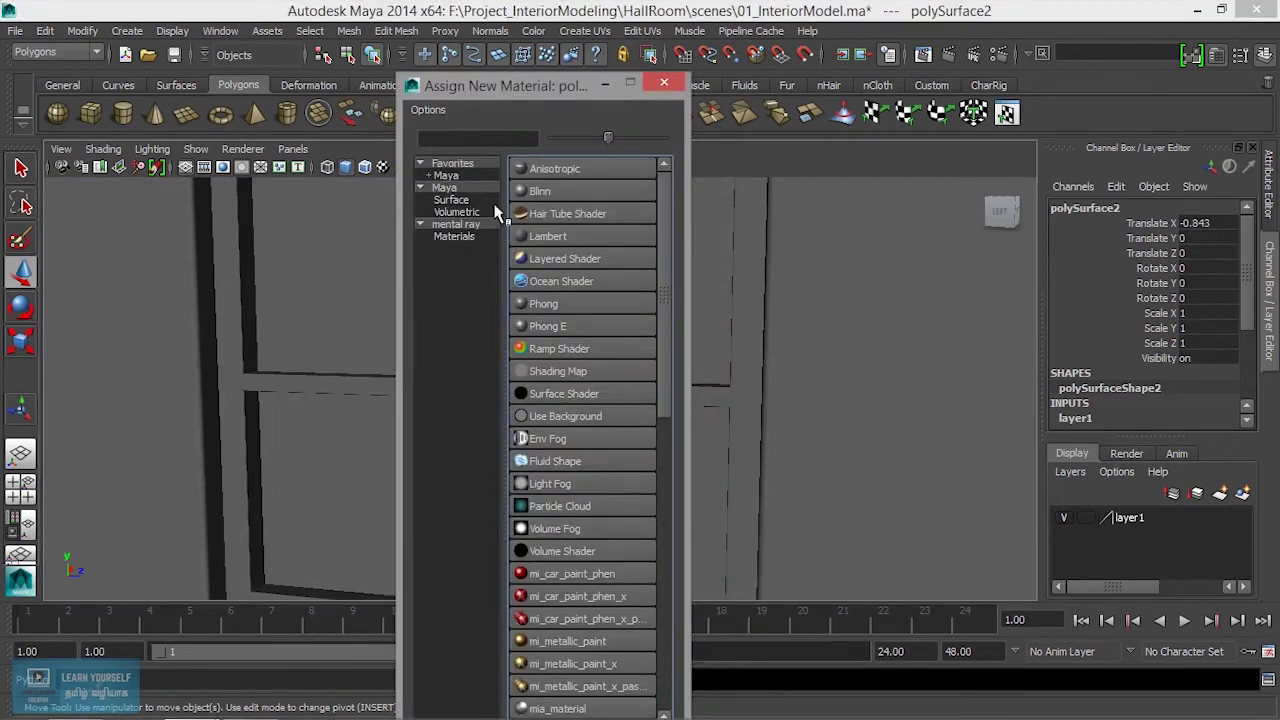
{"action": "left_click", "coordinate": [557, 191]}
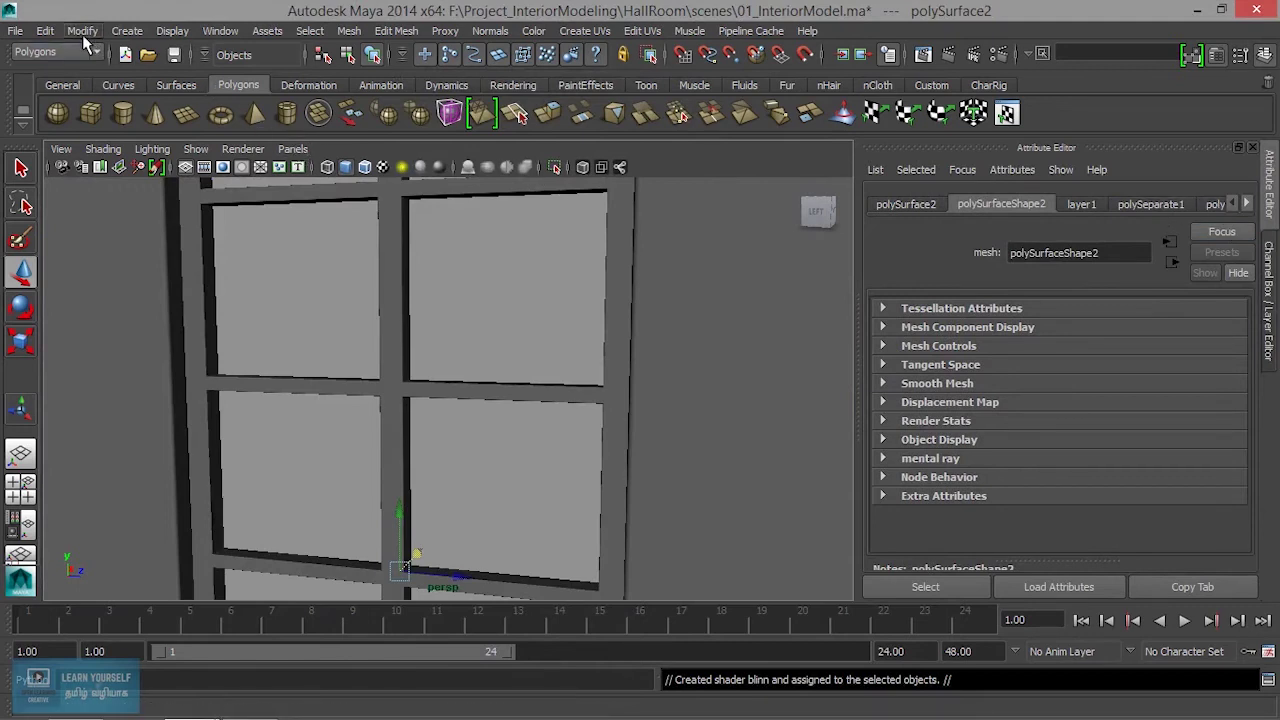
{"action": "left_click", "coordinate": [45, 31]}
{"action": "mouse_move", "coordinate": [96, 242]}
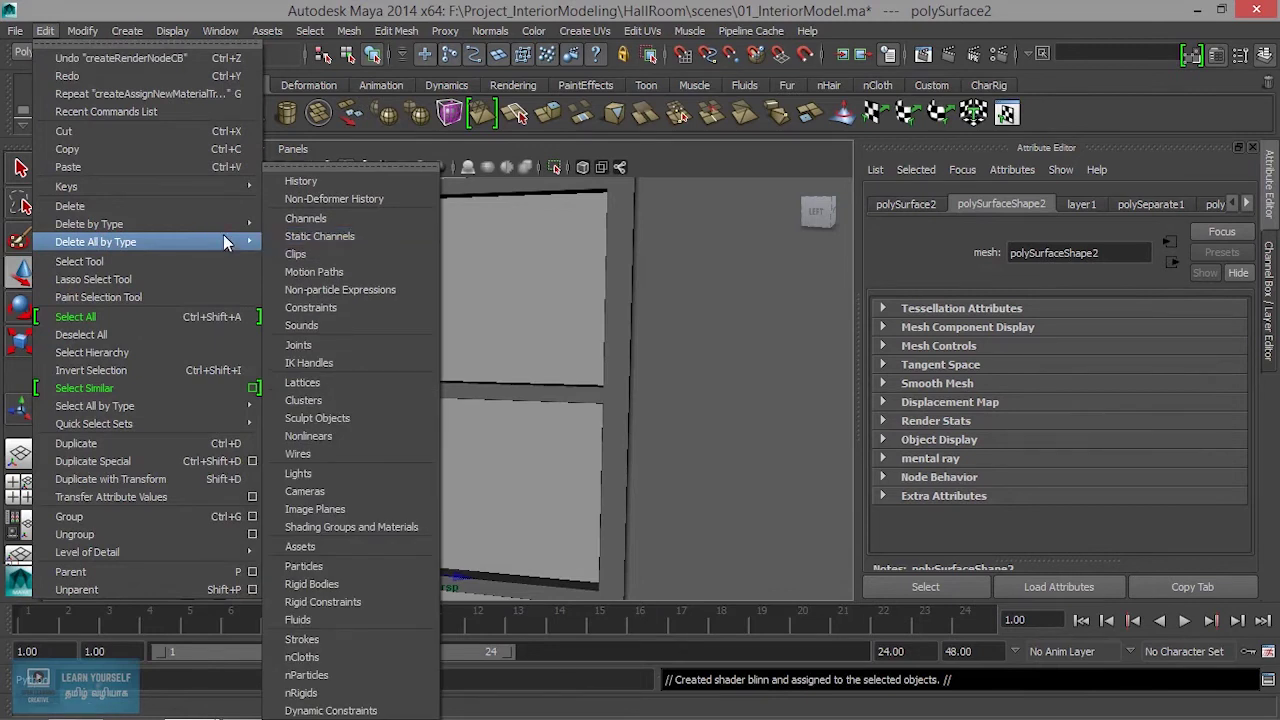
{"action": "left_click", "coordinate": [290, 237]}
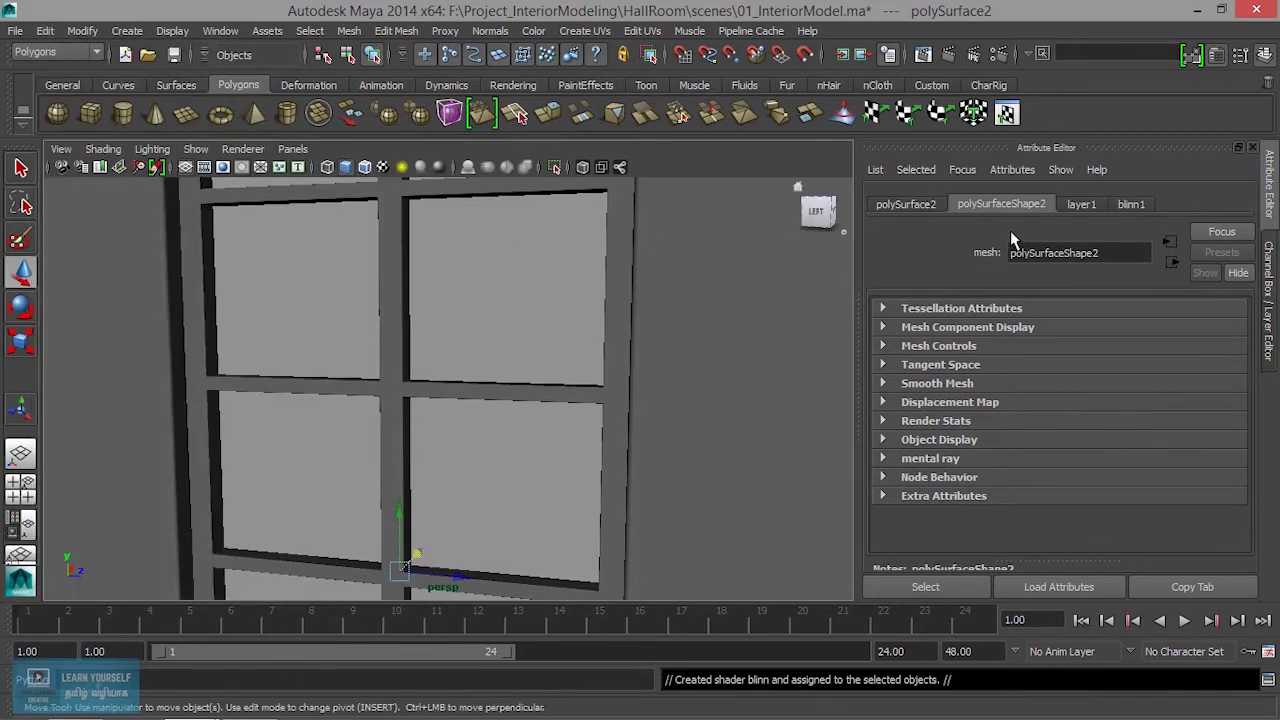
Raise blinn1's Transparency so the panes look like glass, then clear the selection
{"action": "left_click", "coordinate": [1133, 204]}
{"action": "left_click_drag", "start_coordinate": [1085, 437], "coordinate": [1151, 437]}
{"action": "mouse_move", "coordinate": [783, 400]}
{"action": "left_mouse_down", "text": "alt"}
{"action": "mouse_move", "coordinate": [591, 394]}
{"action": "mouse_move", "coordinate": [608, 420]}
{"action": "mouse_move", "coordinate": [346, 429]}
{"action": "mouse_move", "coordinate": [648, 370]}
{"action": "mouse_move", "coordinate": [589, 474]}
{"action": "mouse_move", "coordinate": [409, 409]}
{"action": "mouse_move", "coordinate": [574, 426]}
{"action": "mouse_move", "coordinate": [587, 468]}
{"action": "mouse_move", "coordinate": [560, 446]}
{"action": "mouse_move", "coordinate": [554, 457]}
{"action": "mouse_move", "coordinate": [465, 342]}
{"action": "mouse_move", "coordinate": [809, 366]}
{"action": "mouse_move", "coordinate": [723, 294]}
{"action": "mouse_move", "coordinate": [623, 354]}
{"action": "mouse_move", "coordinate": [652, 338]}
{"action": "mouse_move", "coordinate": [548, 330]}
{"action": "left_mouse_up", "text": "alt"}
{"action": "left_click", "coordinate": [648, 370]}
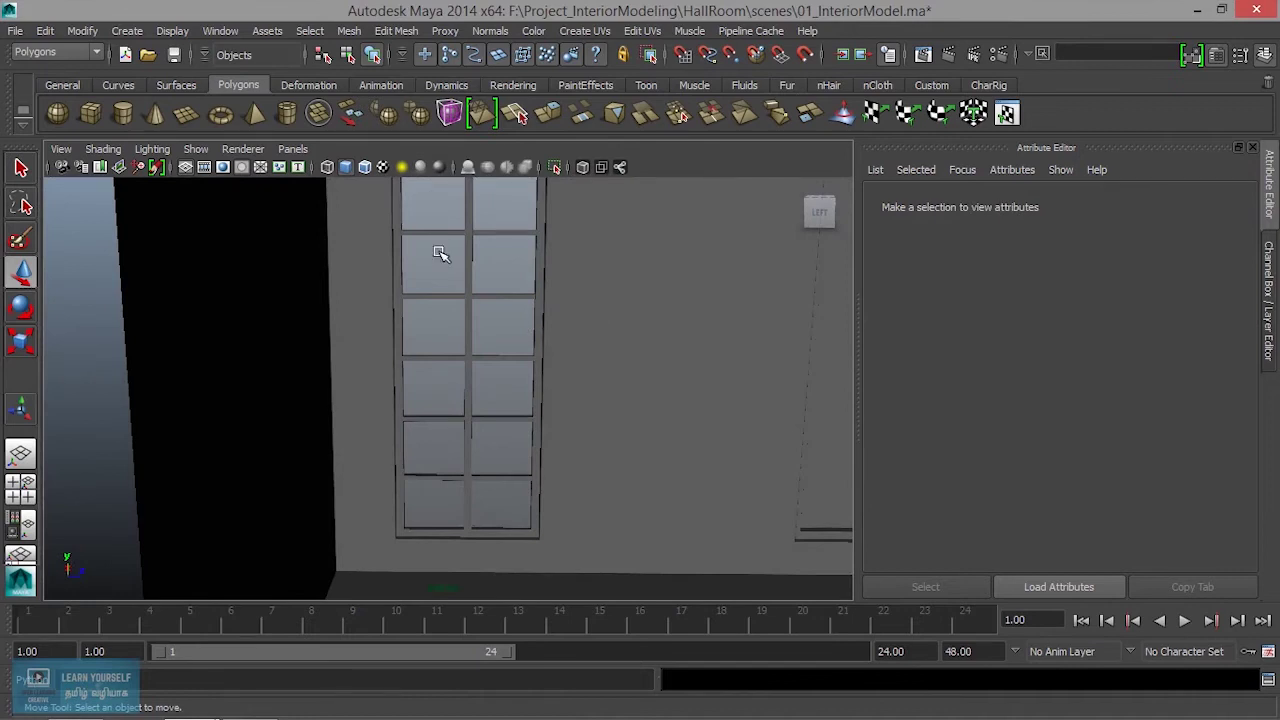
Group the window's bars with Ctrl+G and centre the group's pivot
{"action": "scroll", "coordinate": [440, 253], "scroll_direction": "up", "scroll_amount": 2}
{"action": "scroll", "coordinate": [450, 281], "scroll_direction": "down", "scroll_amount": 1}
{"action": "scroll", "coordinate": [456, 263], "scroll_direction": "down", "scroll_amount": 2}
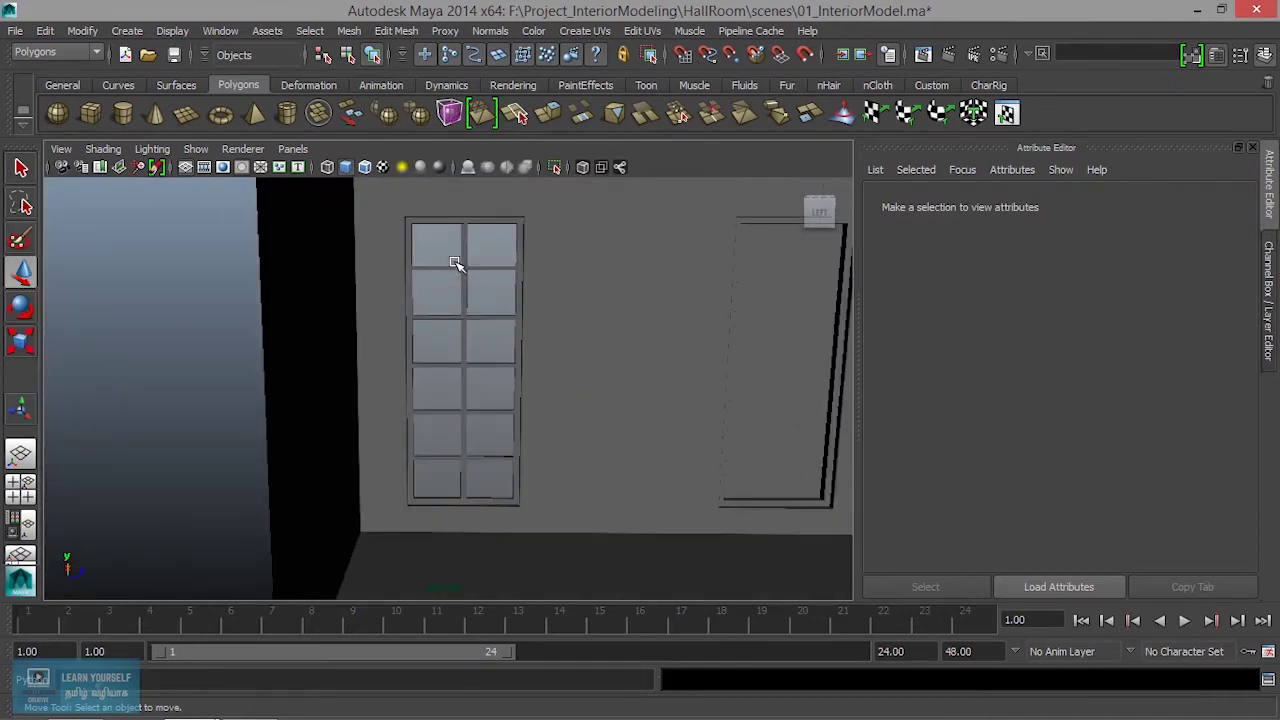
{"action": "left_click", "coordinate": [493, 482]}
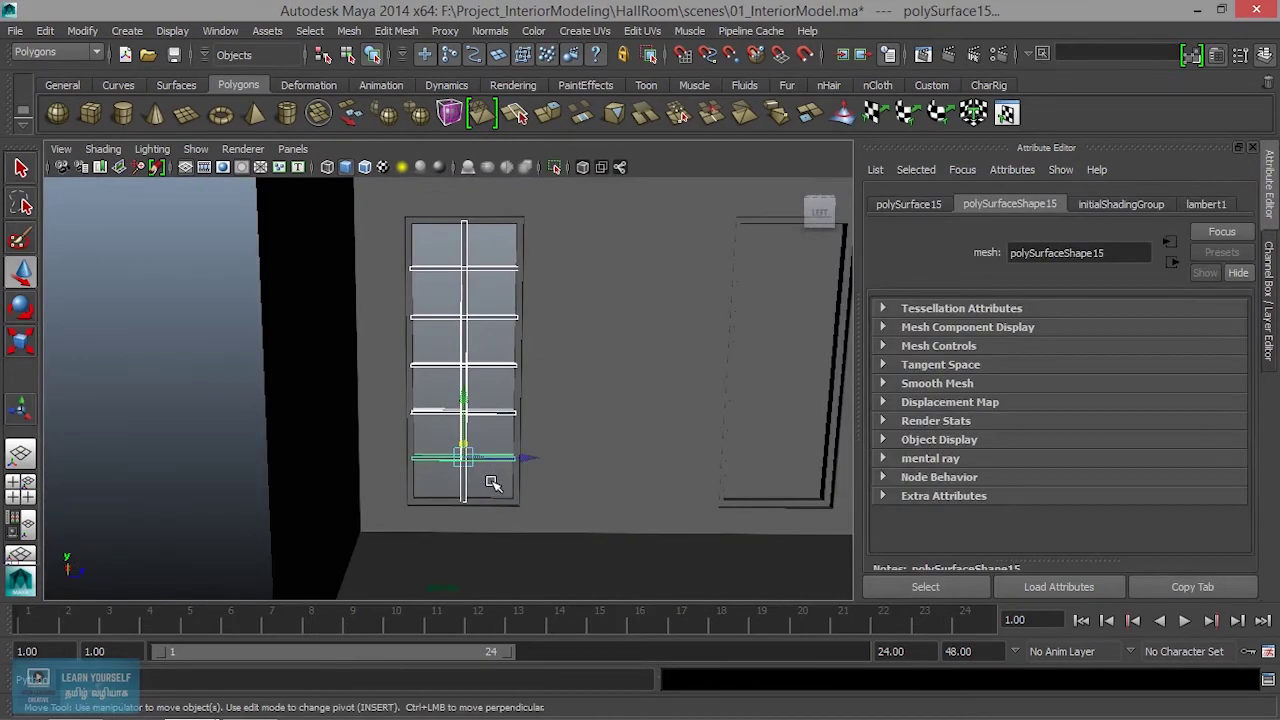
{"action": "key", "text": "ctrl+g"}
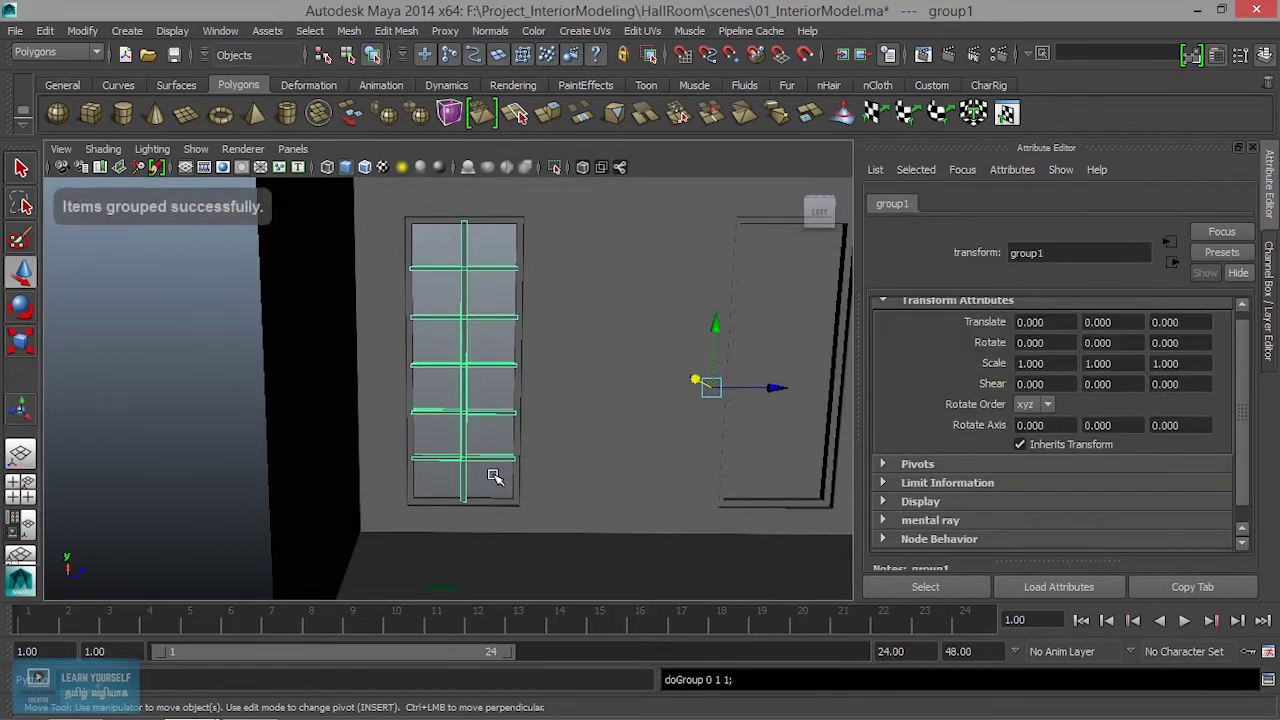
{"action": "left_click", "coordinate": [82, 31]}
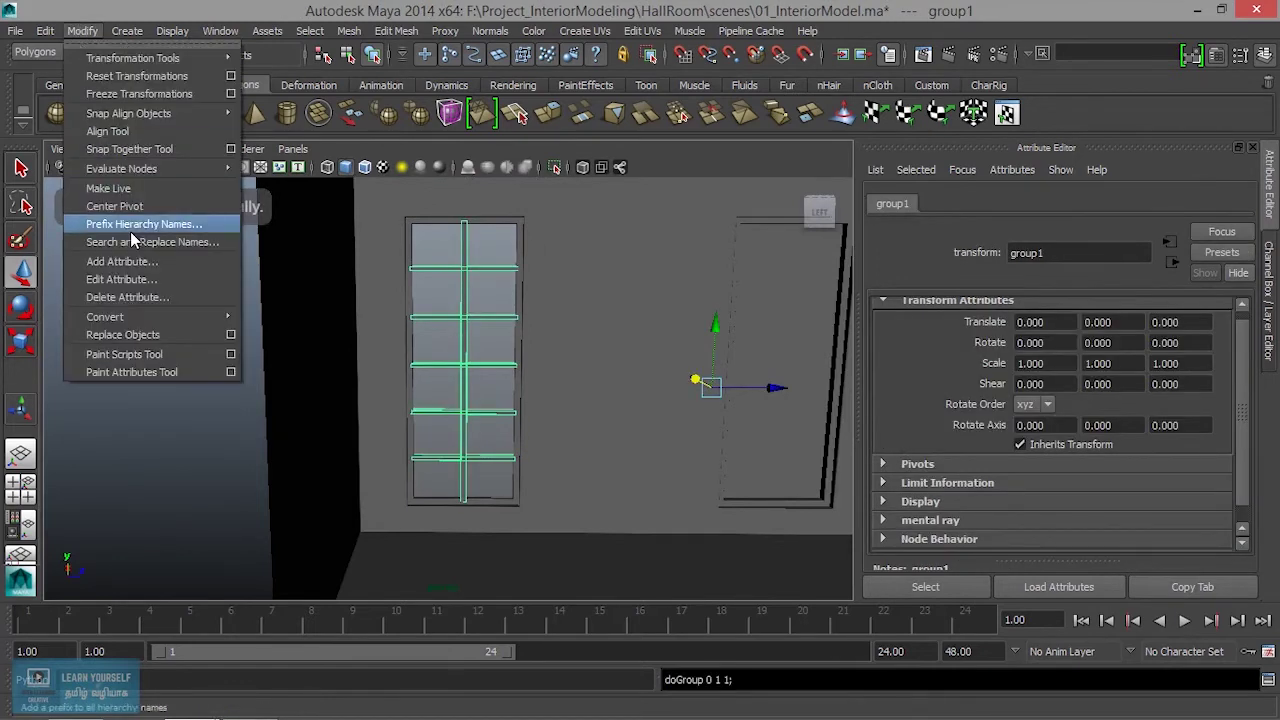
{"action": "left_click", "coordinate": [137, 207]}
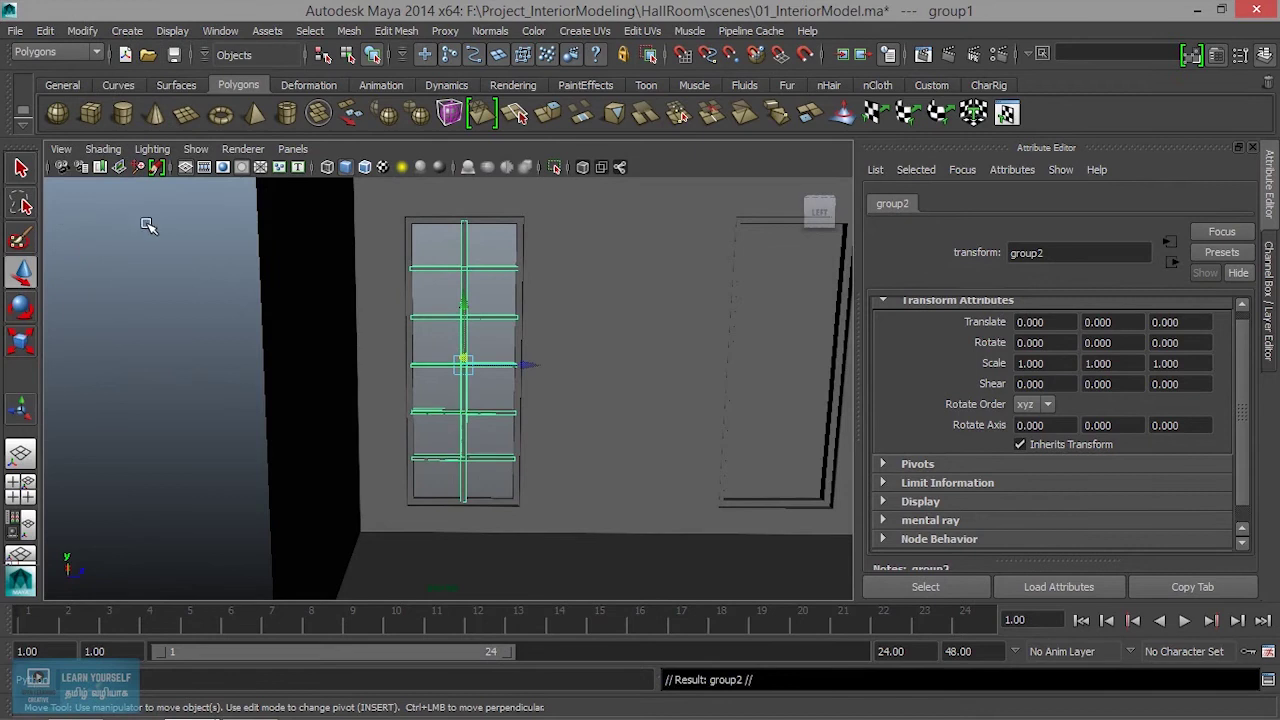
Orbit over to the second door and select the door panel
{"action": "mouse_move", "coordinate": [694, 402]}
{"action": "left_mouse_down", "text": "alt"}
{"action": "mouse_move", "coordinate": [263, 409]}
{"action": "mouse_move", "coordinate": [517, 420]}
{"action": "mouse_move", "coordinate": [610, 407]}
{"action": "mouse_move", "coordinate": [262, 380]}
{"action": "left_mouse_up", "text": "alt"}
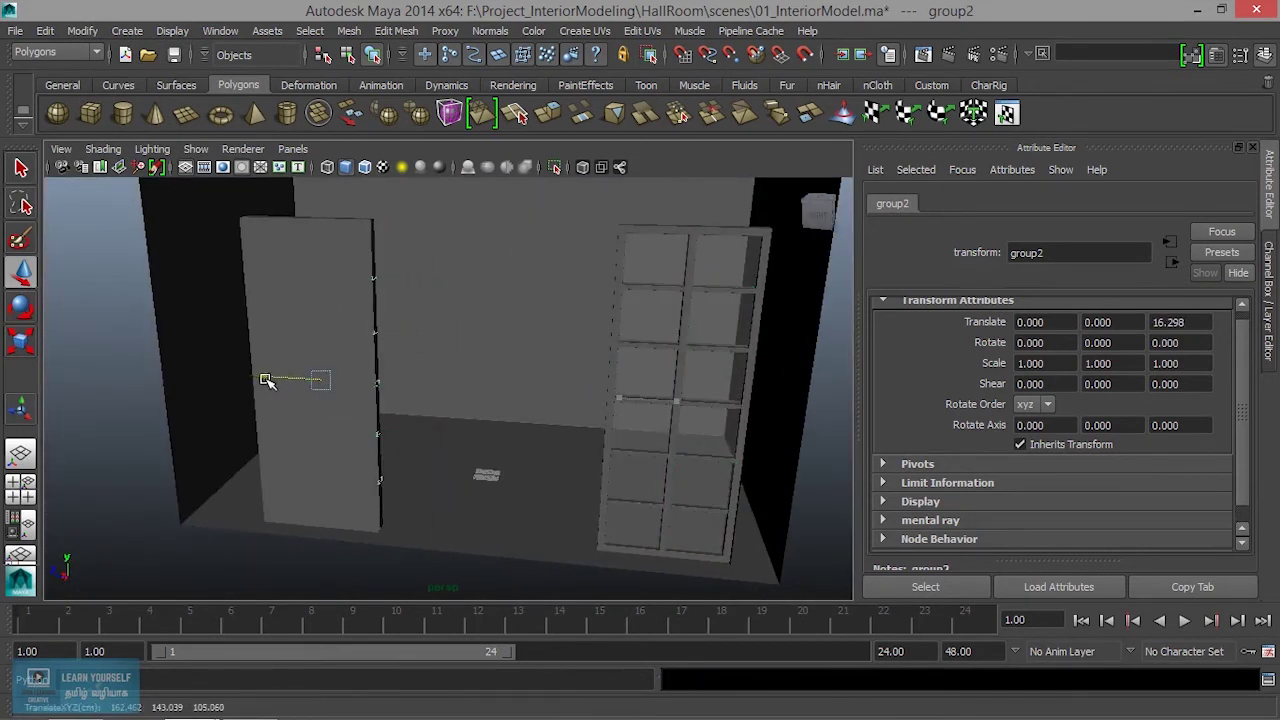
{"action": "mouse_move", "coordinate": [265, 381]}
{"action": "left_mouse_down", "text": "alt"}
{"action": "mouse_move", "coordinate": [306, 406]}
{"action": "mouse_move", "coordinate": [347, 405]}
{"action": "left_mouse_up", "text": "alt"}
{"action": "left_click", "coordinate": [352, 514]}
{"action": "mouse_move", "coordinate": [358, 518]}
{"action": "left_mouse_down", "text": "alt"}
{"action": "mouse_move", "coordinate": [486, 566]}
{"action": "mouse_move", "coordinate": [464, 570]}
{"action": "left_mouse_up", "text": "alt"}
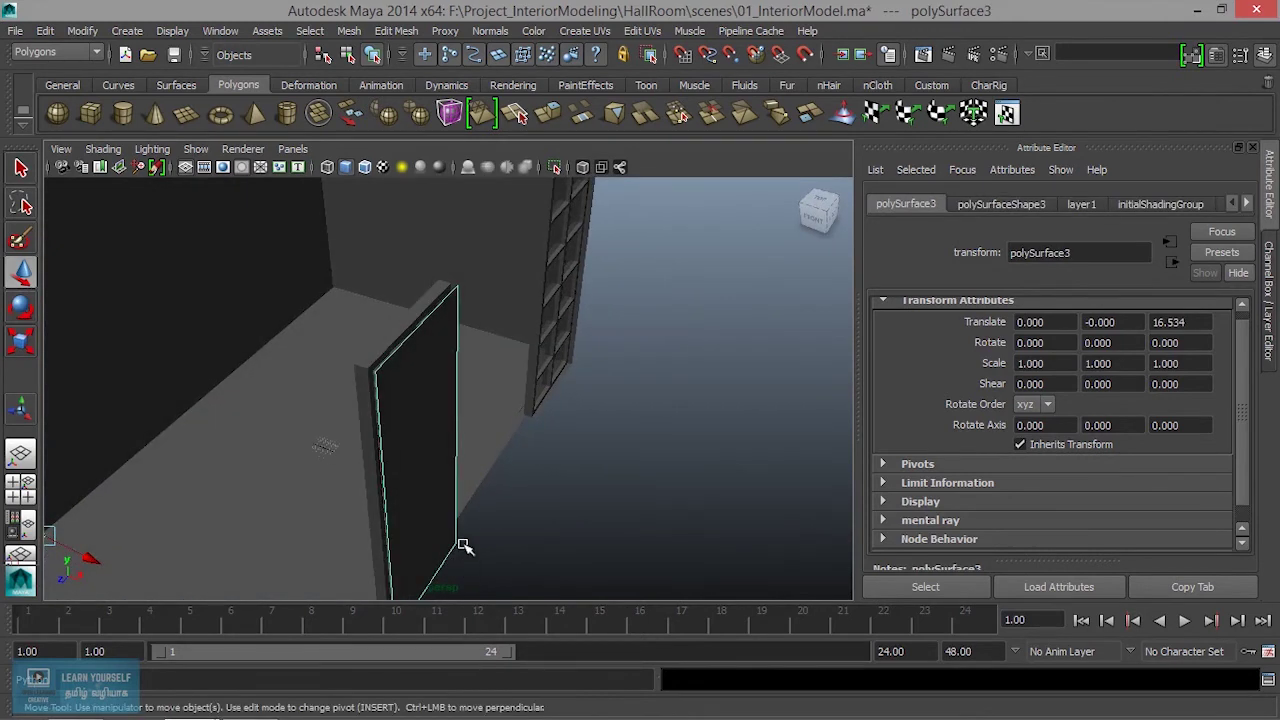
Hide the flat door panel to expose the door frame behind it
{"action": "left_click", "coordinate": [463, 546]}
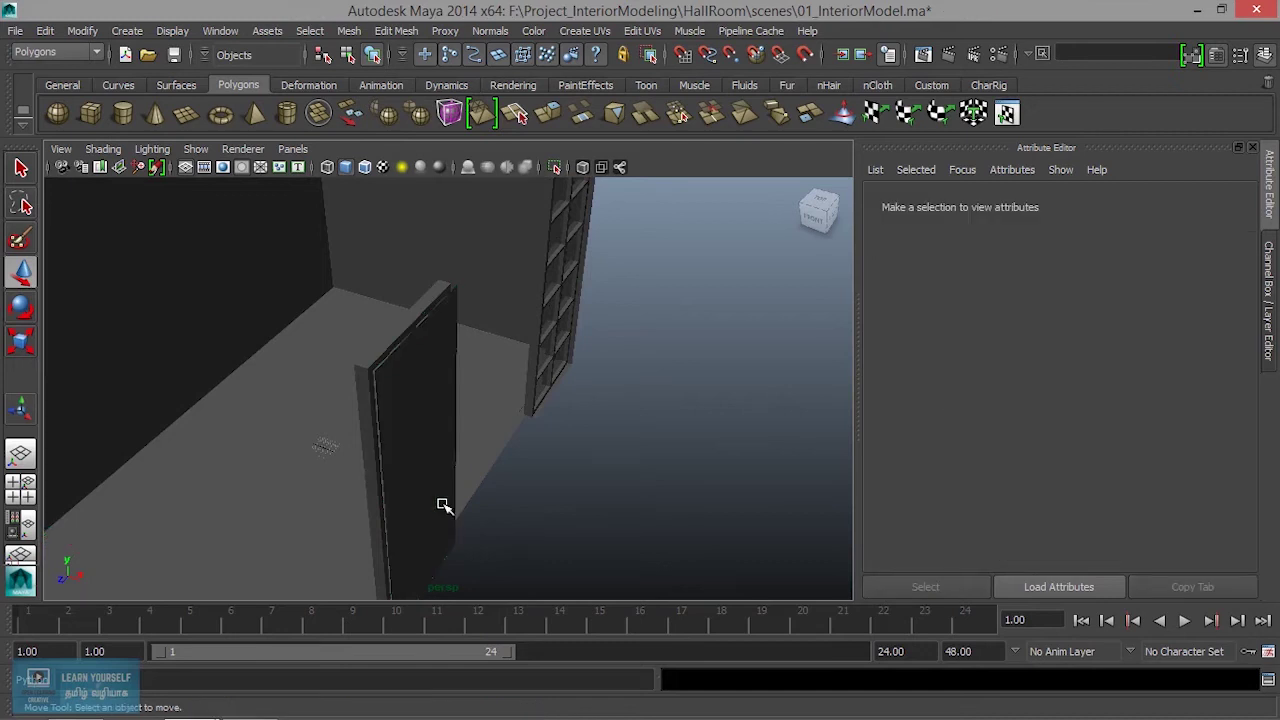
{"action": "left_click", "coordinate": [444, 505]}
{"action": "key", "text": "Delete"}
{"action": "mouse_move", "coordinate": [397, 497]}
{"action": "left_mouse_down", "text": "alt"}
{"action": "mouse_move", "coordinate": [314, 489]}
{"action": "mouse_move", "coordinate": [717, 466]}
{"action": "mouse_move", "coordinate": [611, 434]}
{"action": "mouse_move", "coordinate": [286, 408]}
{"action": "left_mouse_up", "text": "alt"}
Select the whole bar group inside the frame and nudge it sideways along Z
{"action": "left_click", "coordinate": [420, 354]}
{"action": "key", "text": "Up"}
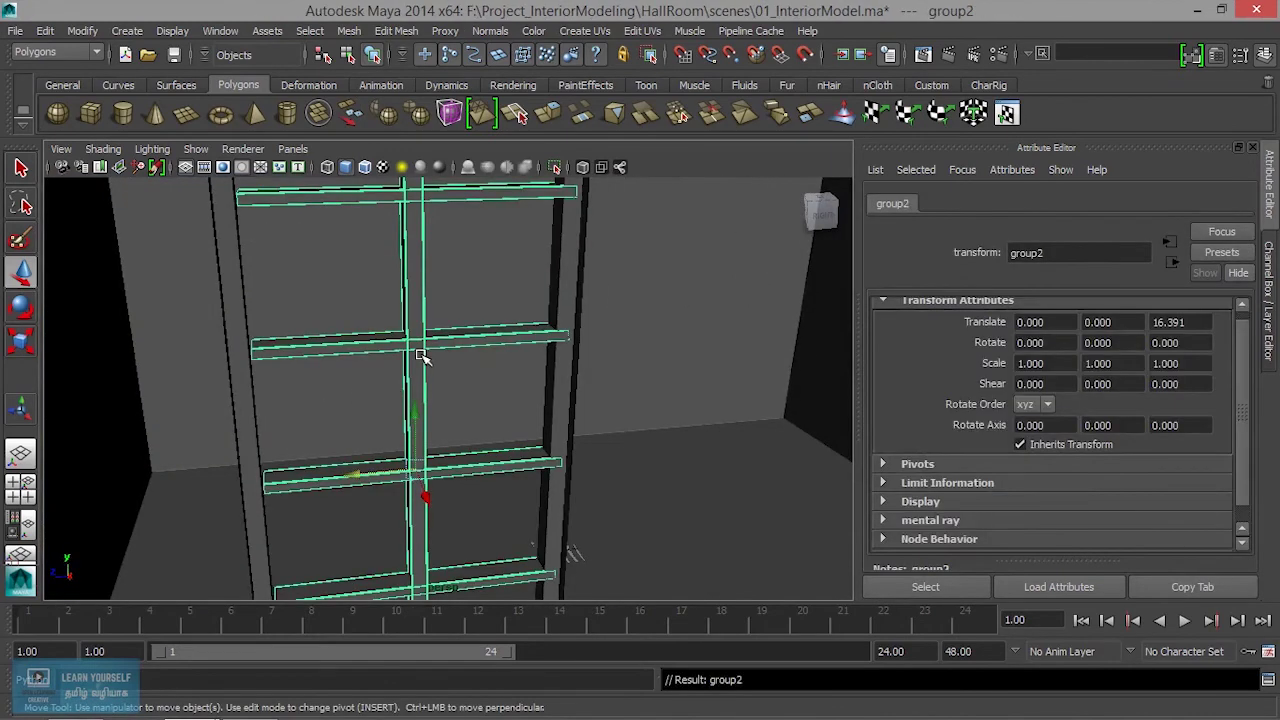
{"action": "mouse_move", "coordinate": [420, 354]}
{"action": "left_mouse_down", "text": "alt"}
{"action": "mouse_move", "coordinate": [386, 443]}
{"action": "mouse_move", "coordinate": [418, 397]}
{"action": "left_mouse_up", "text": "alt"}
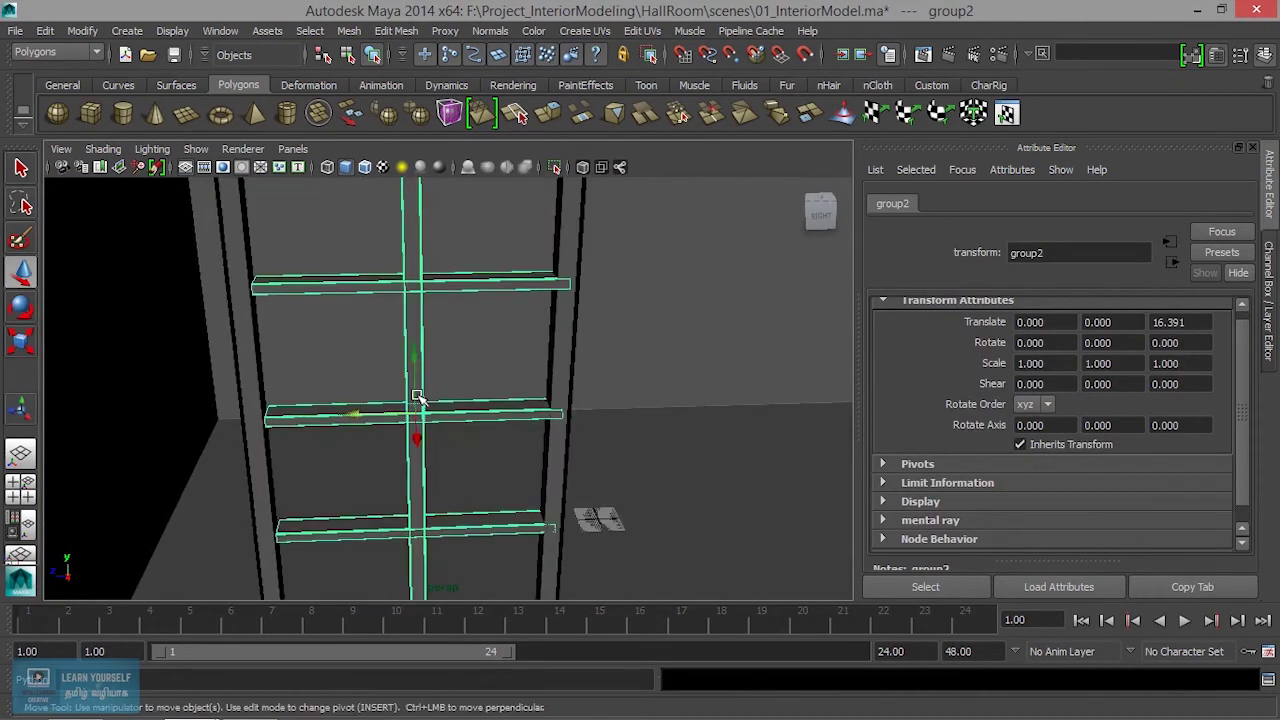
{"action": "mouse_move", "coordinate": [404, 444]}
{"action": "right_mouse_down", "text": "alt"}
{"action": "mouse_move", "coordinate": [597, 491]}
{"action": "mouse_move", "coordinate": [457, 491]}
{"action": "right_mouse_up", "text": "alt"}
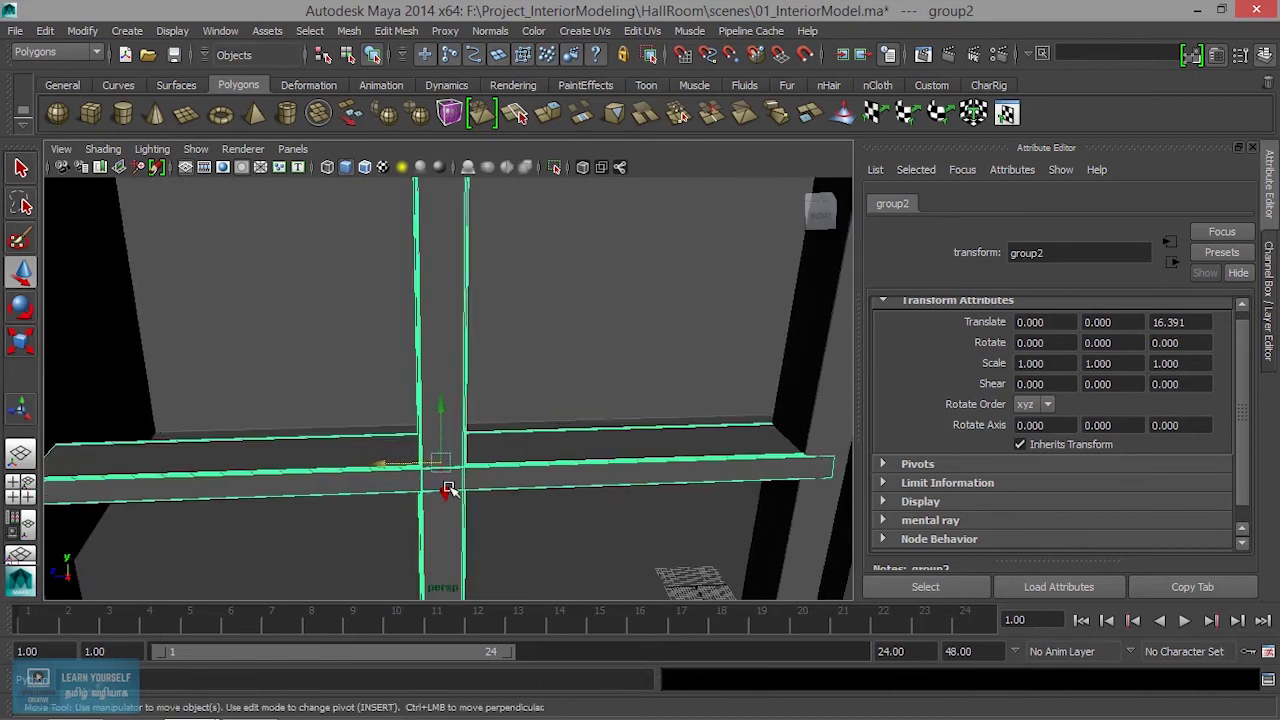
{"action": "left_click_drag", "start_coordinate": [383, 467], "coordinate": [358, 467]}
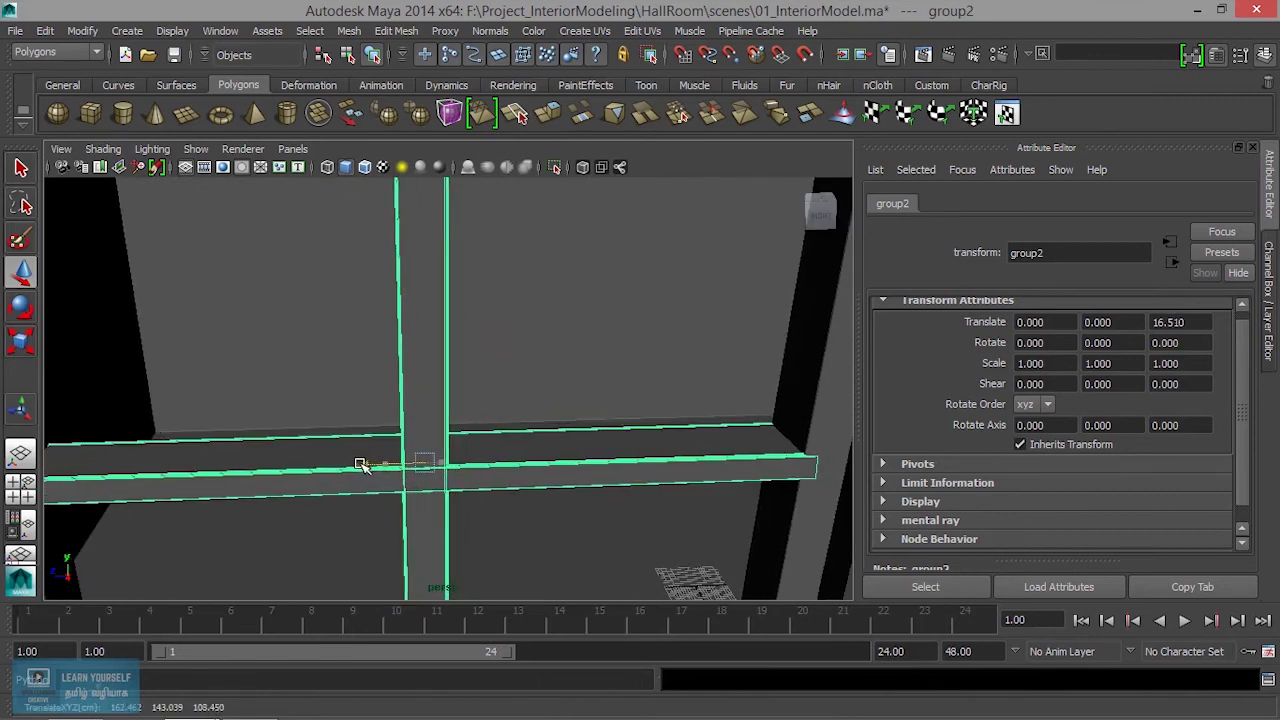
{"action": "scroll", "coordinate": [360, 465], "scroll_direction": "down", "scroll_amount": 5}
{"action": "mouse_move", "coordinate": [363, 463]}
{"action": "left_mouse_down", "text": "alt"}
{"action": "mouse_move", "coordinate": [380, 480]}
{"action": "mouse_move", "coordinate": [438, 482]}
{"action": "left_mouse_up", "text": "alt"}
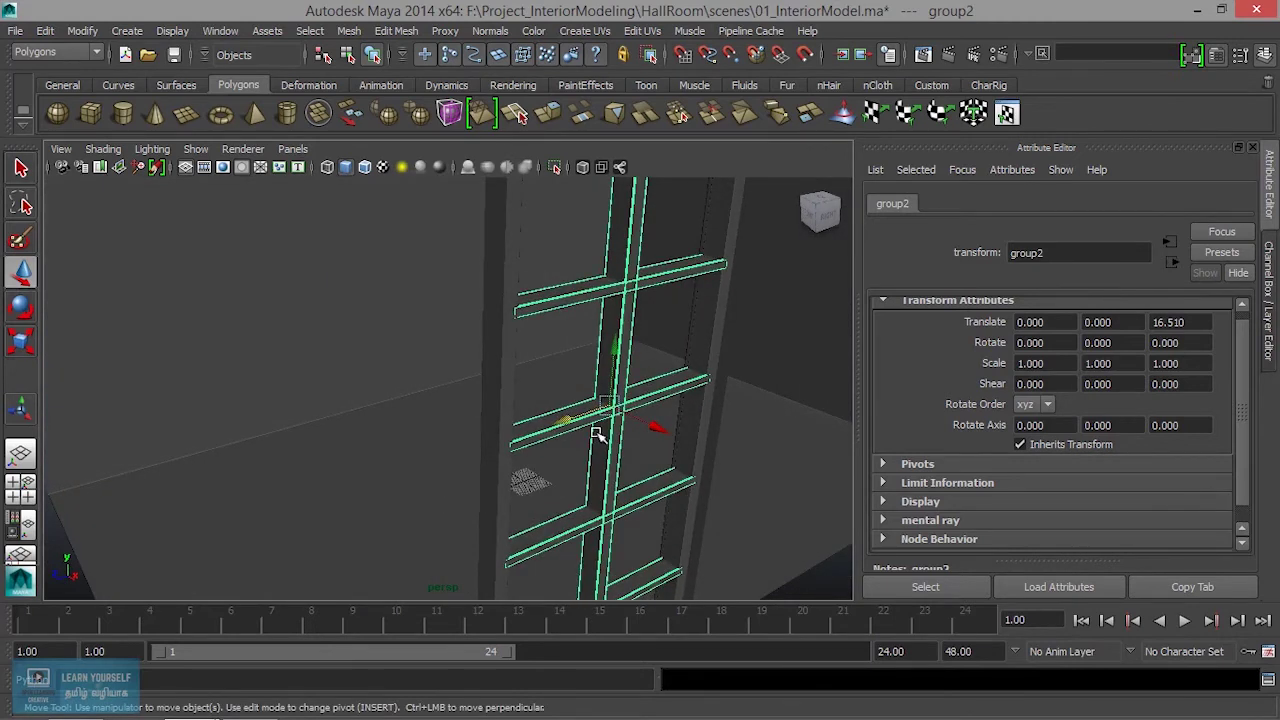
{"action": "left_click_drag", "start_coordinate": [596, 434], "coordinate": [563, 449], "text": "alt"}
{"action": "scroll", "coordinate": [484, 503], "scroll_direction": "down", "scroll_amount": 10}
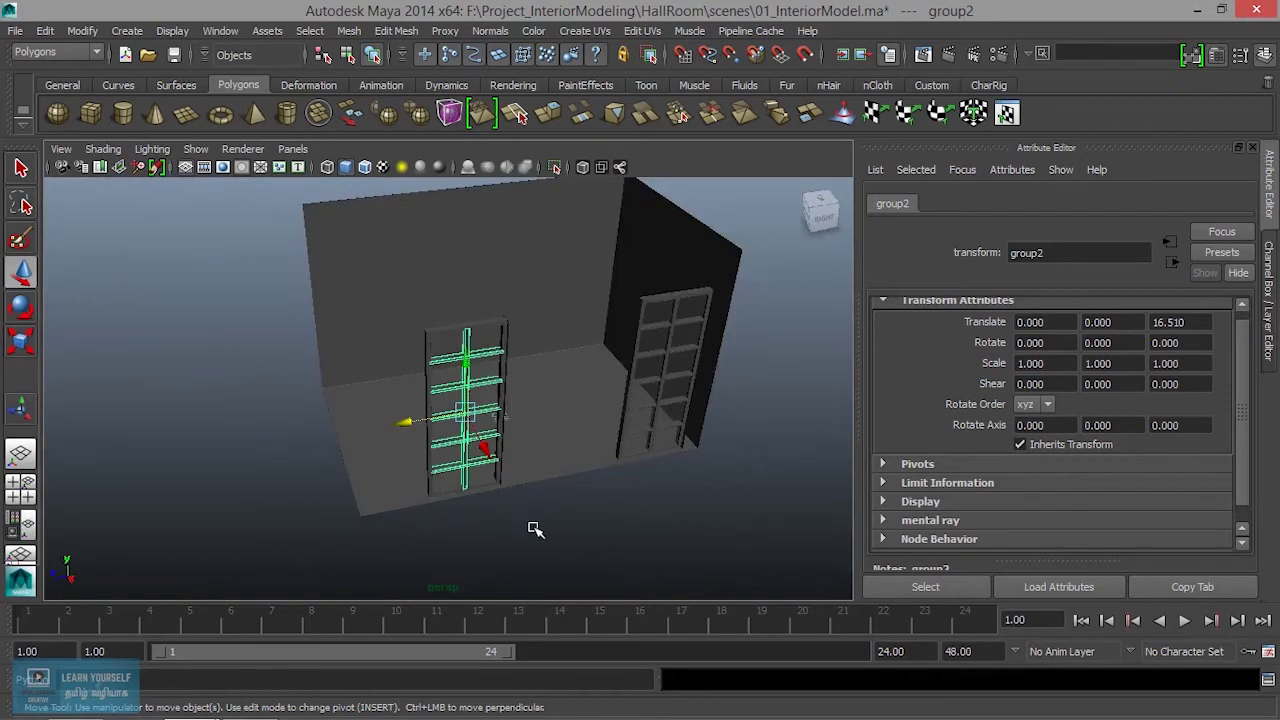
Select the right window frame, then undo the bar group's trial move
{"action": "left_click", "coordinate": [603, 534]}
{"action": "left_click_drag", "start_coordinate": [603, 534], "coordinate": [526, 508], "text": "alt"}
{"action": "scroll", "coordinate": [520, 470], "scroll_direction": "down", "scroll_amount": 2}
{"action": "scroll", "coordinate": [520, 470], "scroll_direction": "up", "scroll_amount": 5}
{"action": "left_click_drag", "start_coordinate": [674, 526], "coordinate": [595, 473], "text": "alt"}
{"action": "left_click", "coordinate": [672, 374]}
{"action": "mouse_move", "coordinate": [600, 428]}
{"action": "left_mouse_down", "text": "alt"}
{"action": "mouse_move", "coordinate": [600, 466]}
{"action": "mouse_move", "coordinate": [689, 451]}
{"action": "mouse_move", "coordinate": [613, 443]}
{"action": "left_mouse_up", "text": "alt"}
{"action": "key", "text": "ctrl+z"}
{"action": "key", "text": "ctrl+z"}
{"action": "key", "text": "ctrl+z"}
{"action": "key", "text": "ctrl+z"}
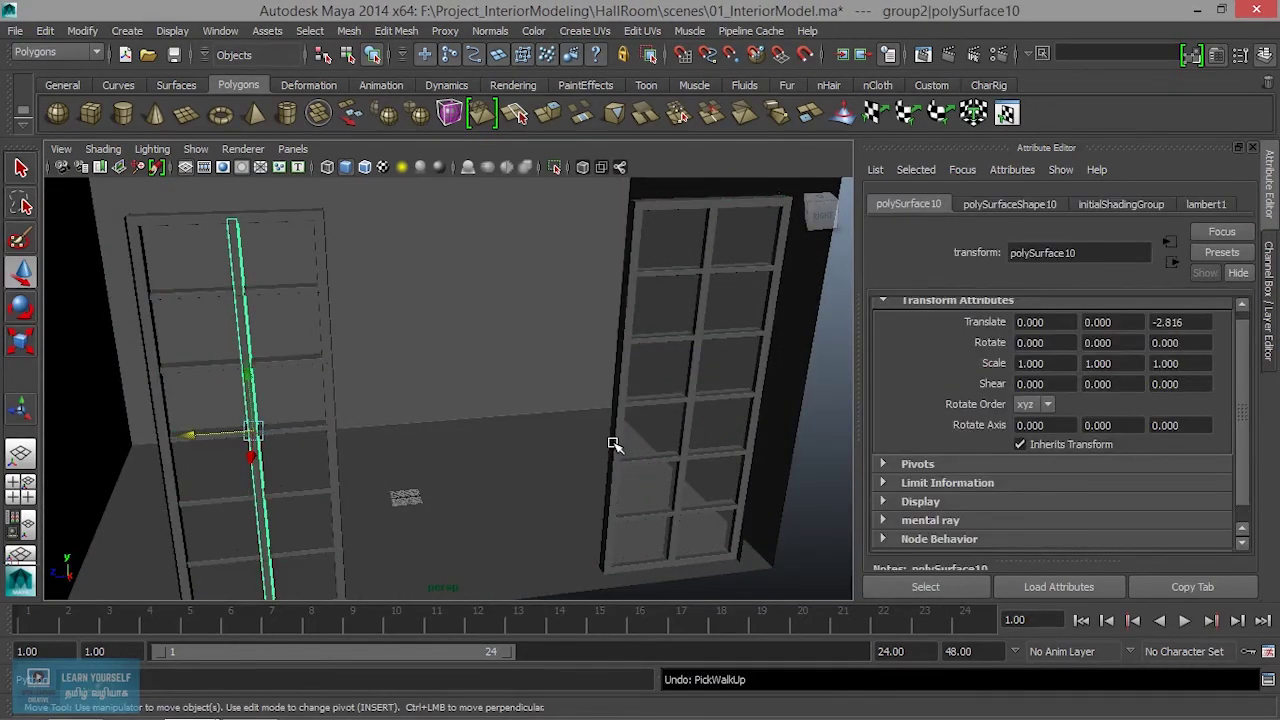
{"action": "key", "text": "ctrl+z"}
{"action": "key", "text": "ctrl+z"}
Hide the door panel and move window frame polySurface2 left toward the door
{"action": "mouse_move", "coordinate": [283, 482]}
{"action": "left_mouse_down", "text": "alt"}
{"action": "mouse_move", "coordinate": [486, 497]}
{"action": "mouse_move", "coordinate": [569, 483]}
{"action": "mouse_move", "coordinate": [560, 469]}
{"action": "mouse_move", "coordinate": [346, 474]}
{"action": "mouse_move", "coordinate": [334, 500]}
{"action": "mouse_move", "coordinate": [271, 514]}
{"action": "mouse_move", "coordinate": [295, 487]}
{"action": "left_mouse_up", "text": "alt"}
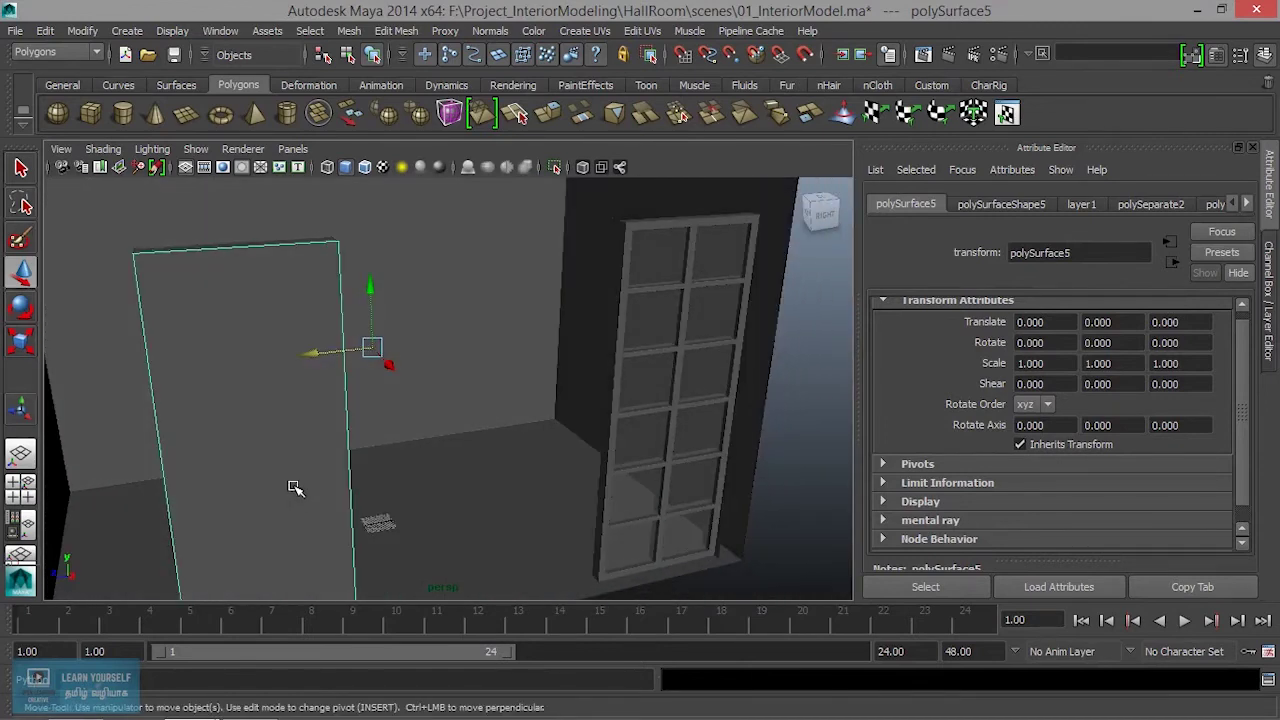
{"action": "key", "text": "Delete"}
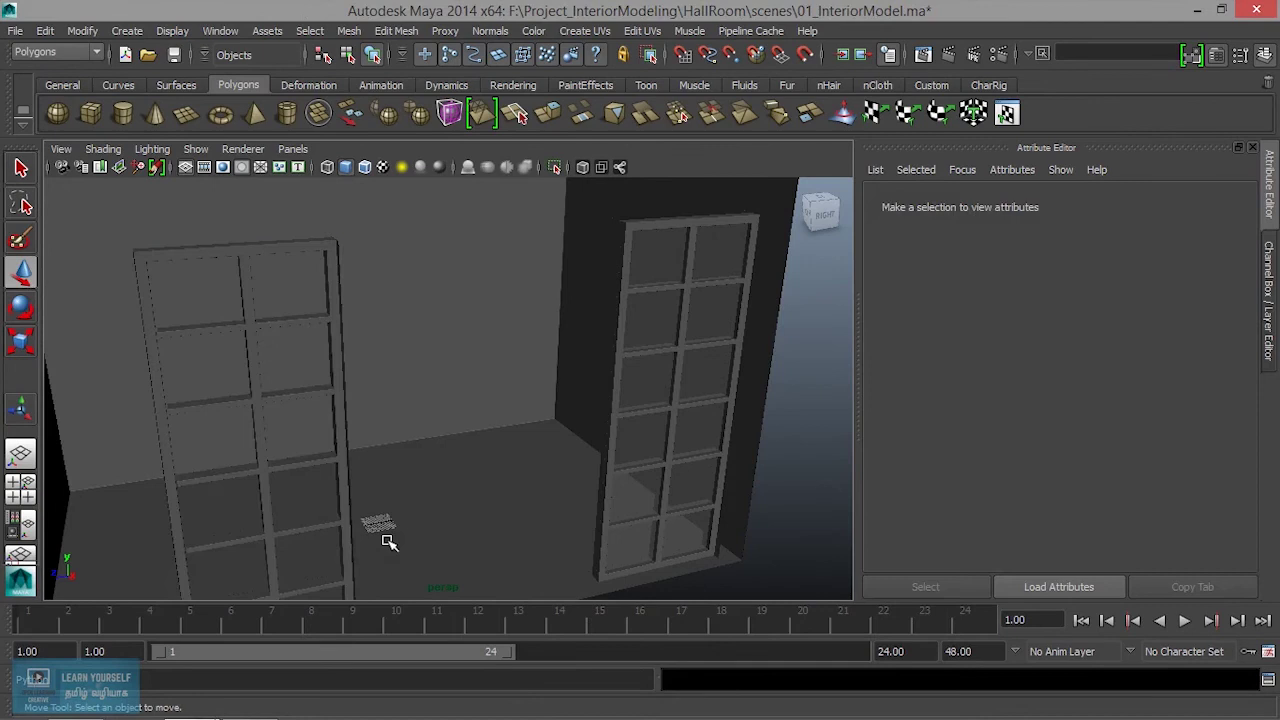
{"action": "left_click", "coordinate": [639, 379]}
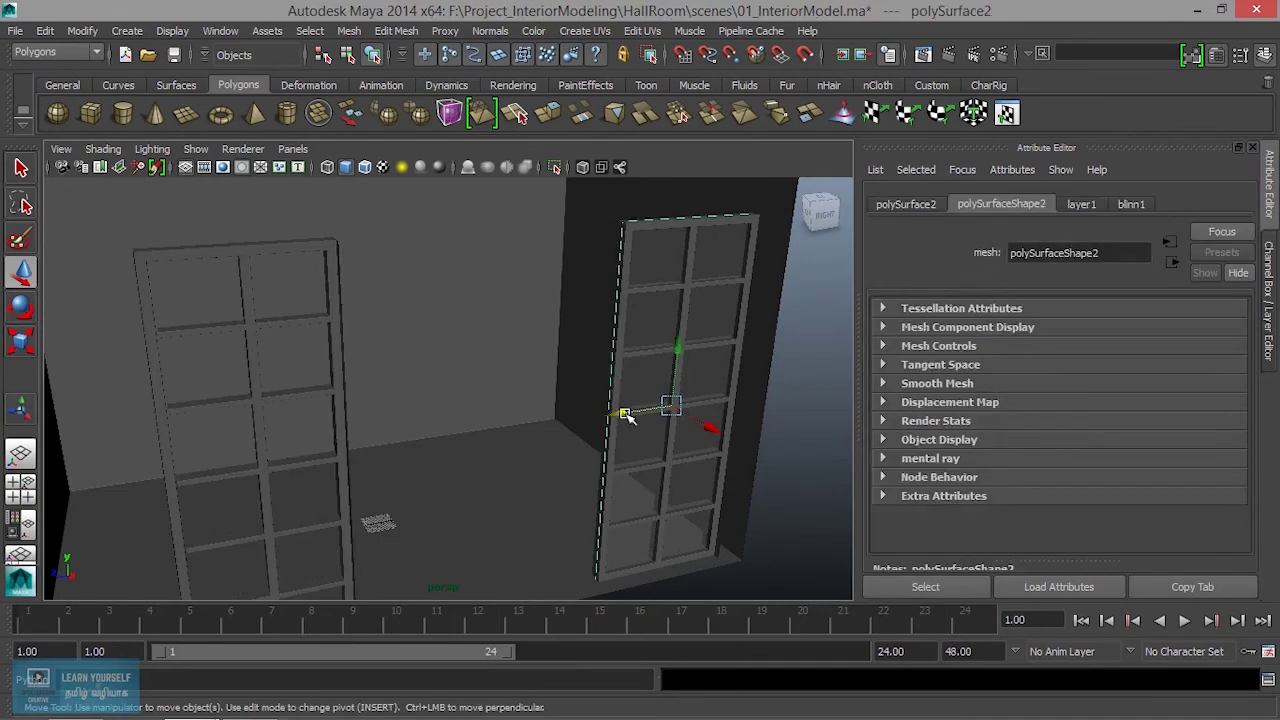
{"action": "left_click_drag", "start_coordinate": [622, 416], "coordinate": [255, 476]}
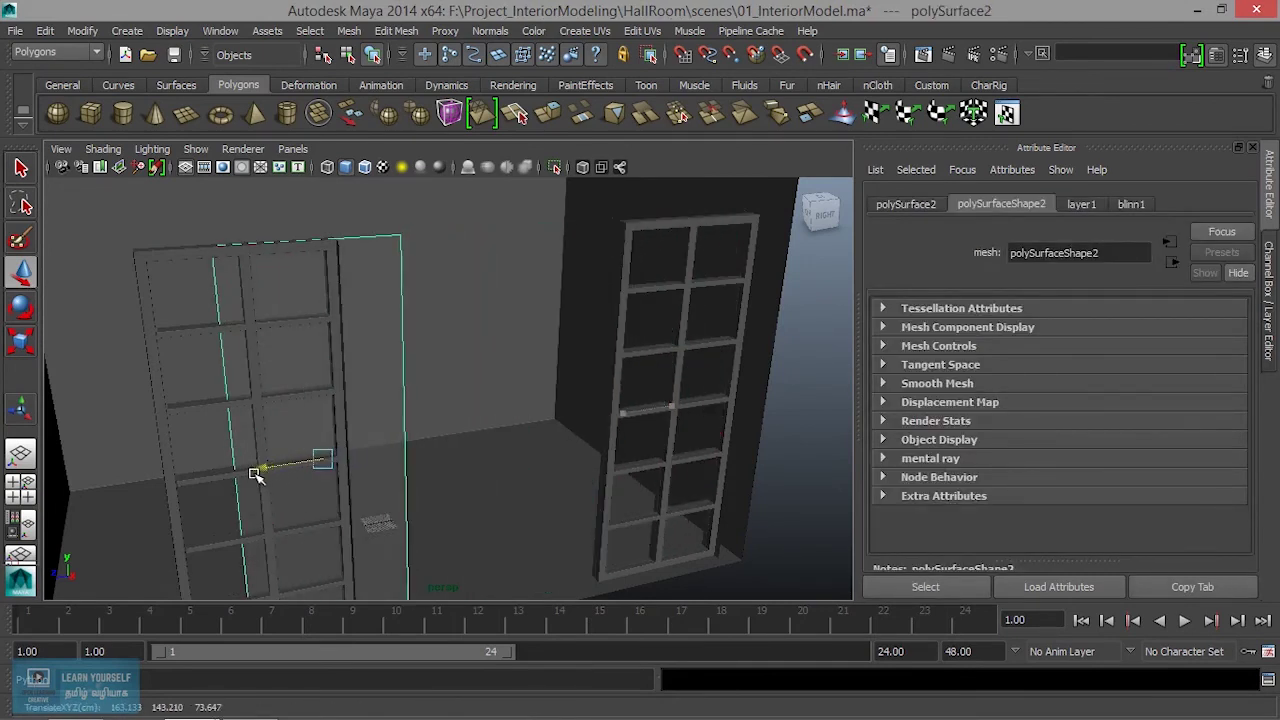
Undo the window frame's move and the earlier steps in the scene history
{"action": "key", "text": "ctrl+z"}
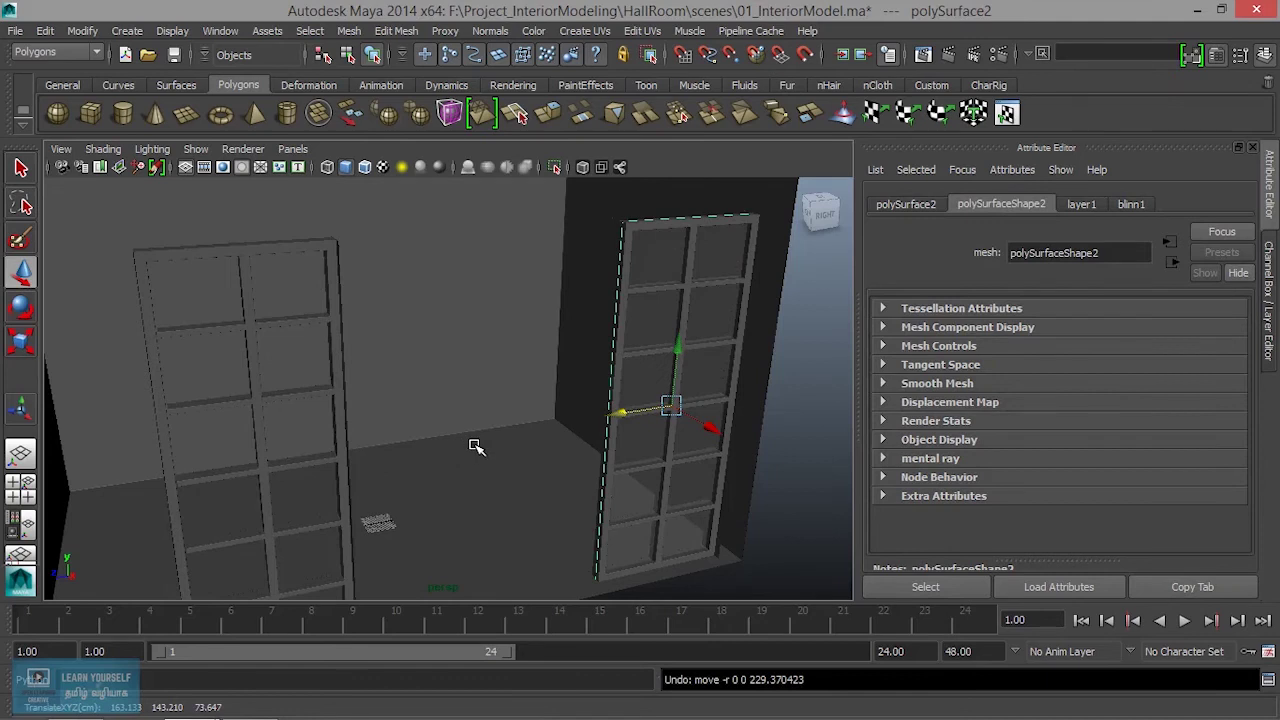
{"action": "key", "text": "ctrl+z"}
{"action": "key", "text": "ctrl+z"}
{"action": "key", "text": "ctrl+z"}
{"action": "key", "text": "ctrl+z"}
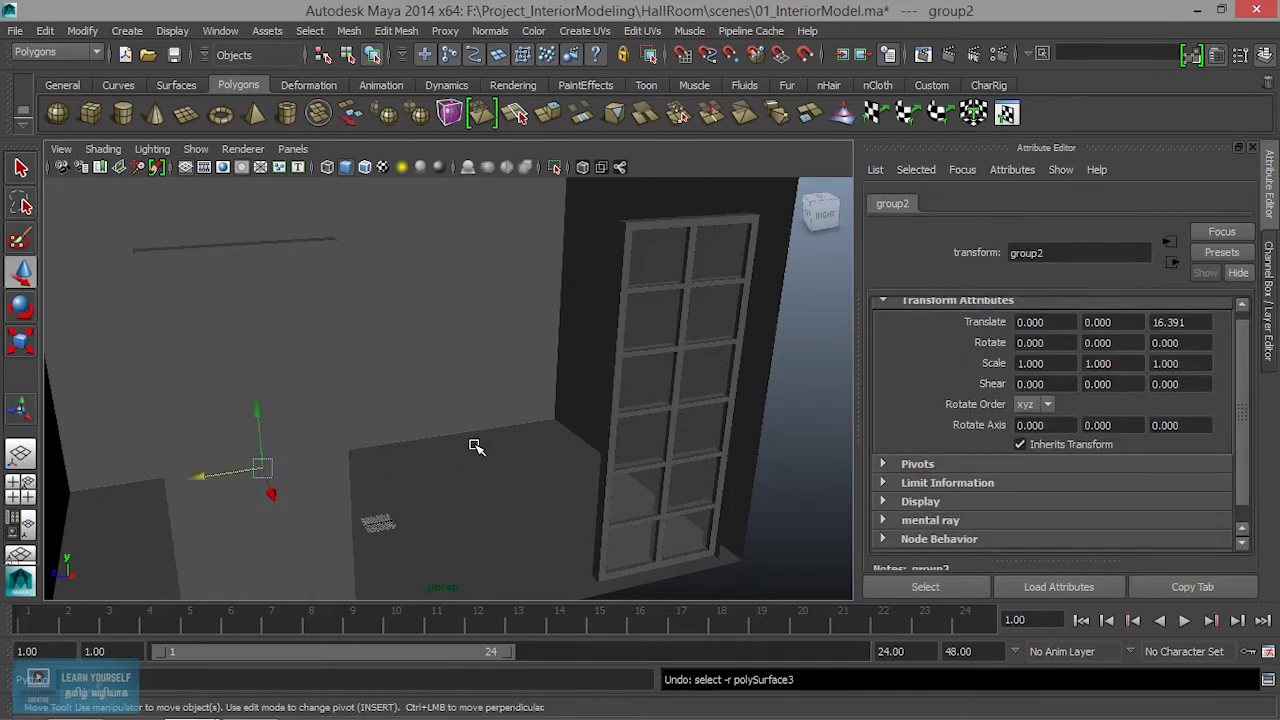
{"action": "key", "text": "ctrl+z"}
{"action": "mouse_move", "coordinate": [475, 446]}
{"action": "left_mouse_down", "text": "alt"}
{"action": "mouse_move", "coordinate": [397, 454]}
{"action": "mouse_move", "coordinate": [534, 458]}
{"action": "mouse_move", "coordinate": [474, 465]}
{"action": "left_mouse_up", "text": "alt"}
{"action": "key", "text": "ctrl+z"}
{"action": "key", "text": "ctrl+z"}
{"action": "key", "text": "ctrl+z"}
Undo further until the bar group's offset is back at zero
{"action": "key", "text": "ctrl+z"}
{"action": "key", "text": "ctrl+z"}
{"action": "key", "text": "ctrl+z"}
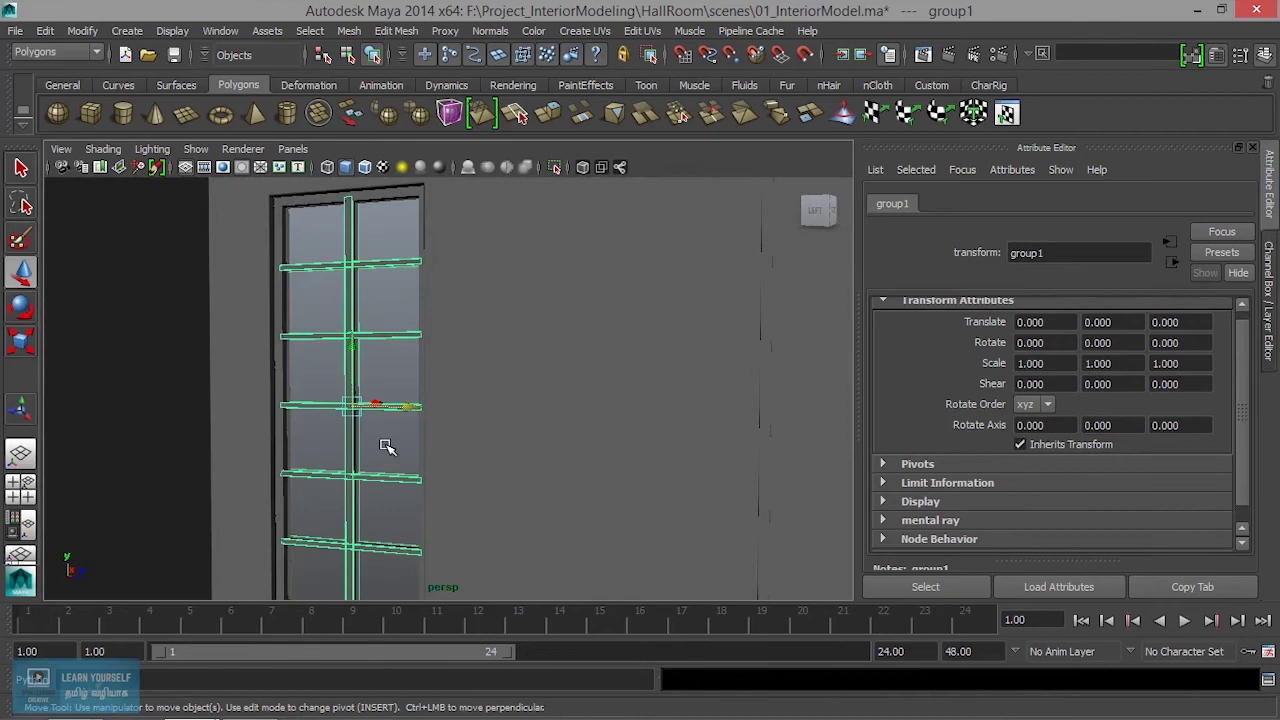
{"action": "key", "text": "ctrl+z"}
{"action": "key", "text": "ctrl+z"}
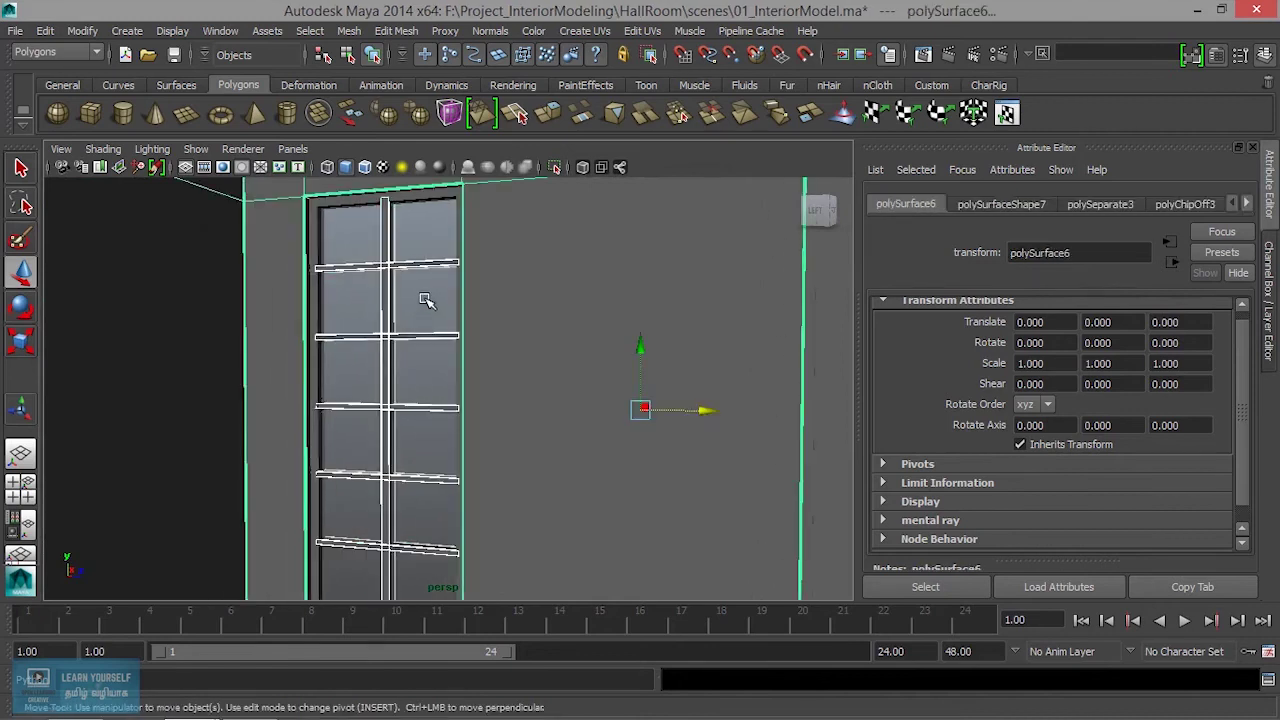
{"action": "key", "text": "ctrl+z"}
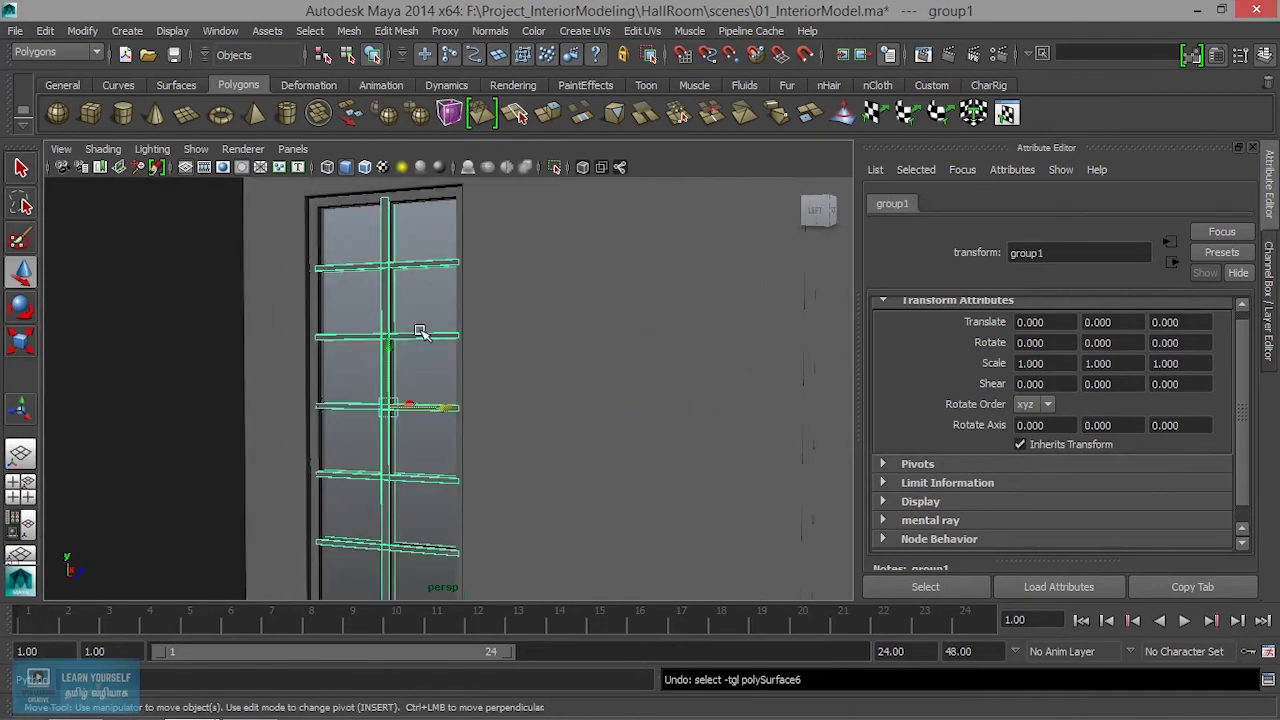
{"action": "key", "text": "ctrl+z"}
{"action": "key", "text": "ctrl+z"}
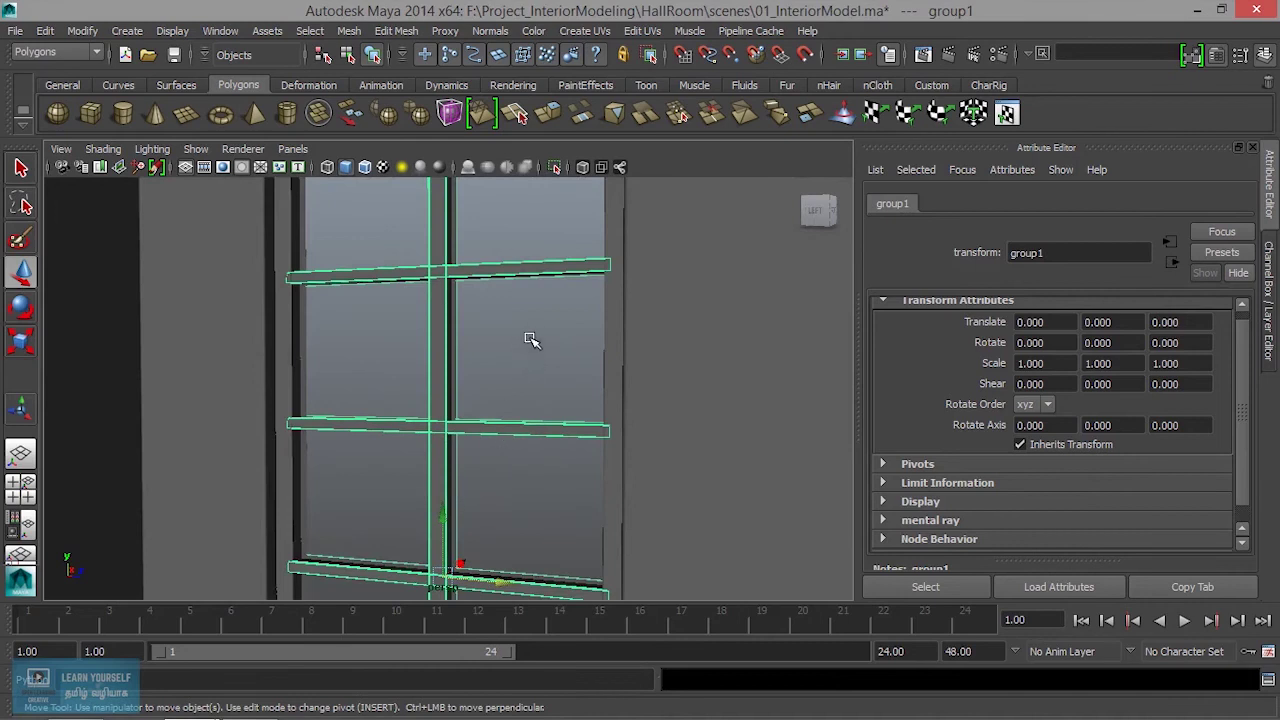
{"action": "key", "text": "ctrl+z"}
Group the selected window bars and center the group's pivot
{"action": "key", "text": "4"}
{"action": "mouse_move", "coordinate": [540, 412]}
{"action": "left_mouse_down", "text": "alt"}
{"action": "mouse_move", "coordinate": [541, 457]}
{"action": "mouse_move", "coordinate": [486, 363]}
{"action": "mouse_move", "coordinate": [443, 423]}
{"action": "mouse_move", "coordinate": [189, 402]}
{"action": "left_mouse_up", "text": "alt"}
{"action": "key", "text": "5"}
{"action": "scroll", "coordinate": [492, 368], "scroll_direction": "down", "scroll_amount": 2}
{"action": "key", "text": "ctrl+g"}
{"action": "scroll", "coordinate": [440, 440], "scroll_direction": "down", "scroll_amount": 4}
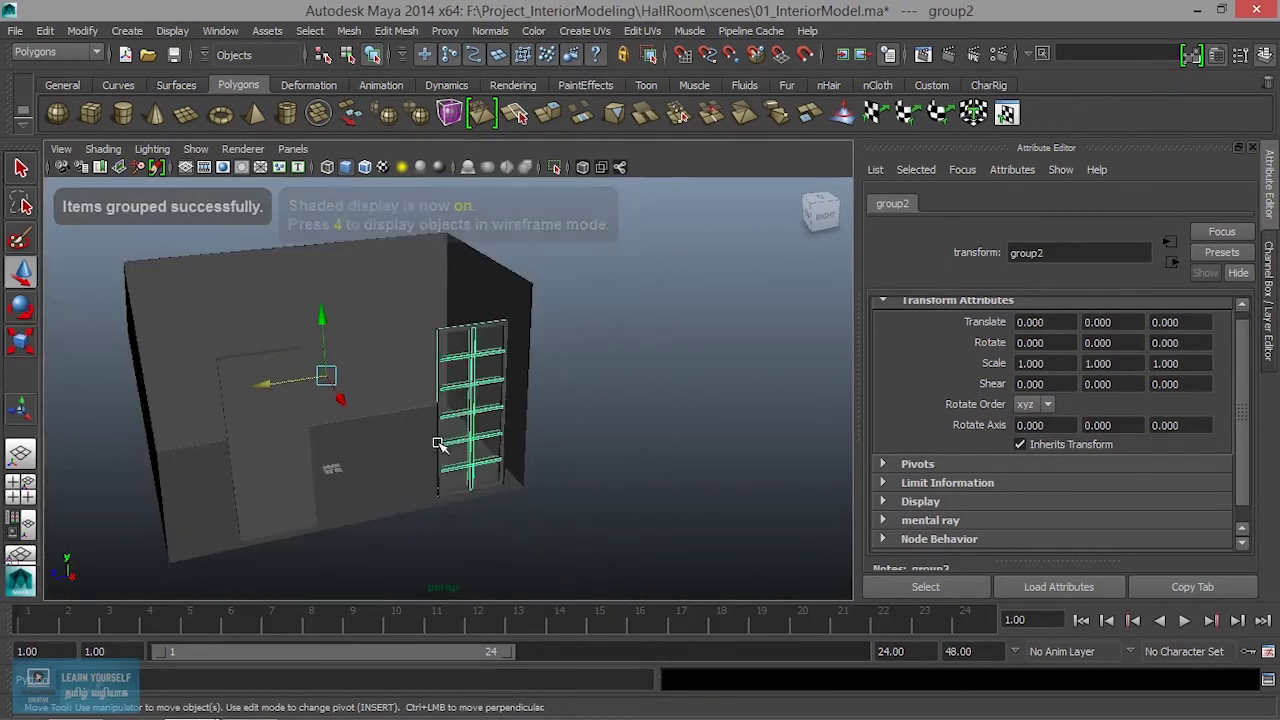
{"action": "left_click", "coordinate": [82, 31]}
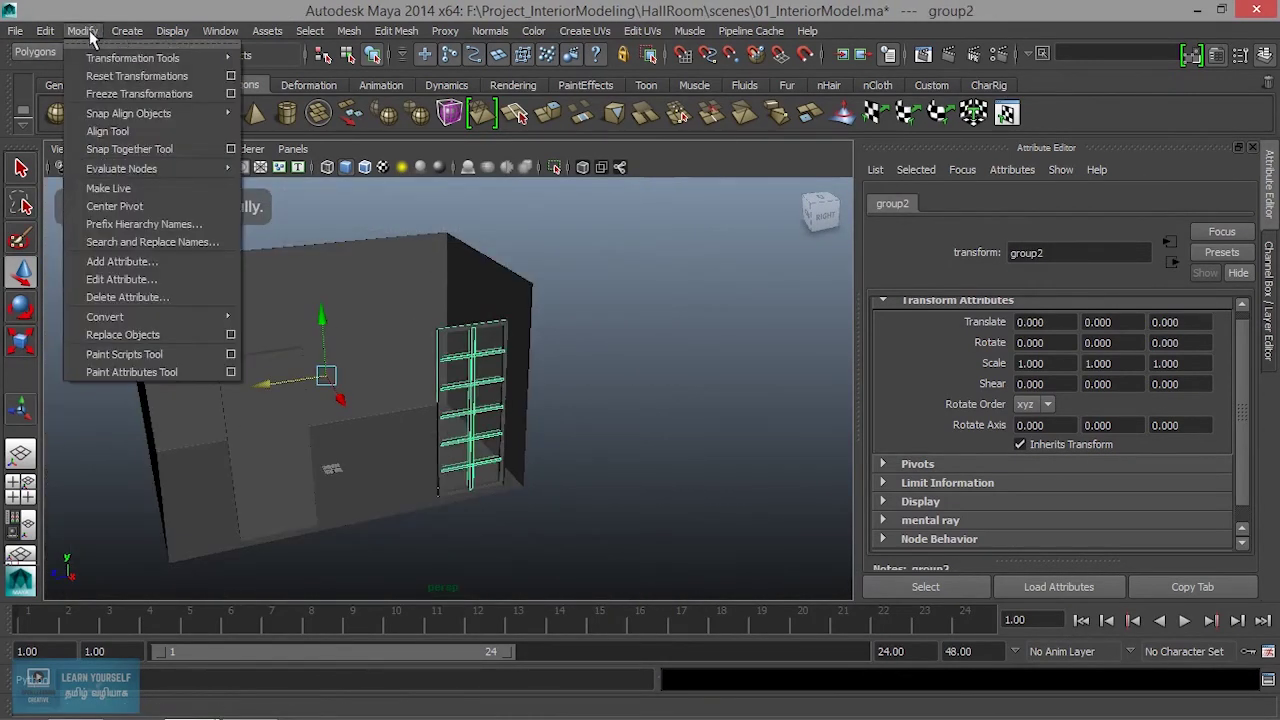
{"action": "left_click", "coordinate": [126, 206]}
Duplicate the bar group and shift the copy, group3, along Z to 11.358
{"action": "left_click_drag", "start_coordinate": [428, 400], "coordinate": [455, 418], "text": "alt"}
{"action": "scroll", "coordinate": [455, 418], "scroll_direction": "up", "scroll_amount": 3}
{"action": "scroll", "coordinate": [614, 457], "scroll_direction": "up", "scroll_amount": 2}
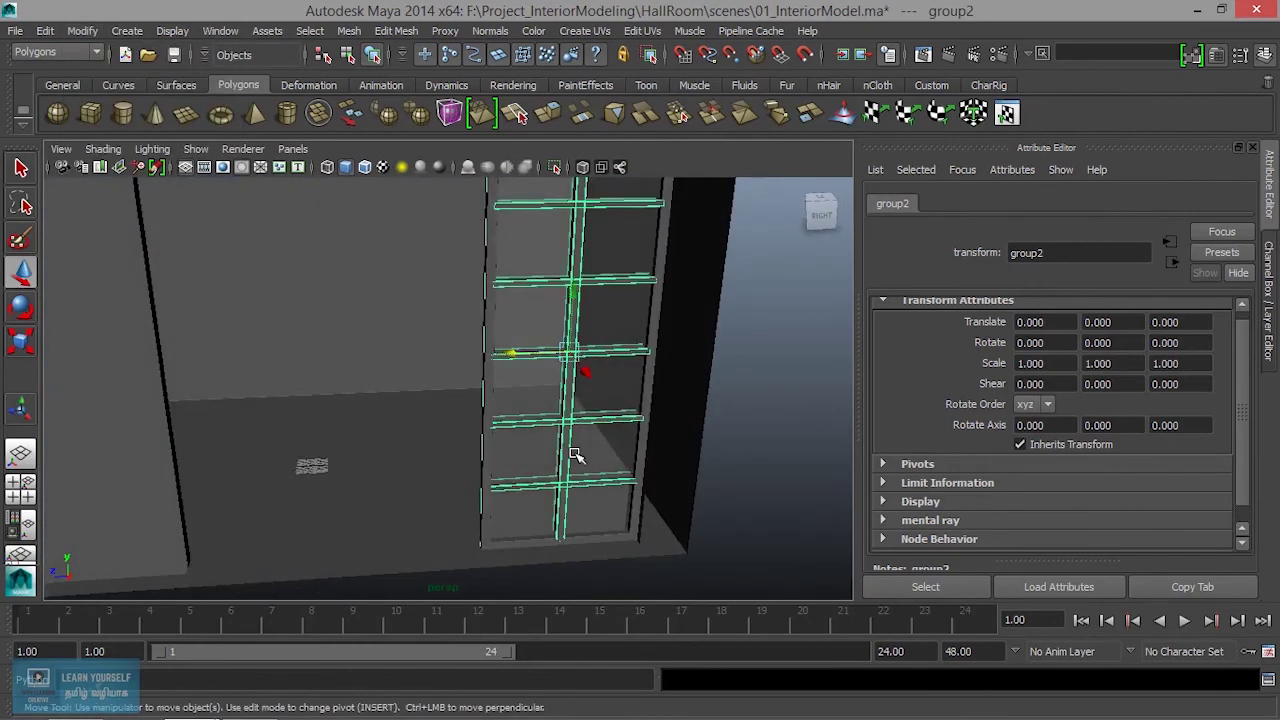
{"action": "key", "text": "ctrl+d"}
{"action": "mouse_move", "coordinate": [508, 356]}
{"action": "left_mouse_down"}
{"action": "mouse_move", "coordinate": [200, 366]}
{"action": "mouse_move", "coordinate": [217, 423]}
{"action": "mouse_move", "coordinate": [580, 457]}
{"action": "mouse_move", "coordinate": [700, 489]}
{"action": "mouse_move", "coordinate": [383, 351]}
{"action": "mouse_move", "coordinate": [506, 354]}
{"action": "mouse_move", "coordinate": [415, 503]}
{"action": "mouse_move", "coordinate": [434, 420]}
{"action": "mouse_move", "coordinate": [249, 400]}
{"action": "mouse_move", "coordinate": [363, 449]}
{"action": "mouse_move", "coordinate": [329, 380]}
{"action": "left_mouse_up"}
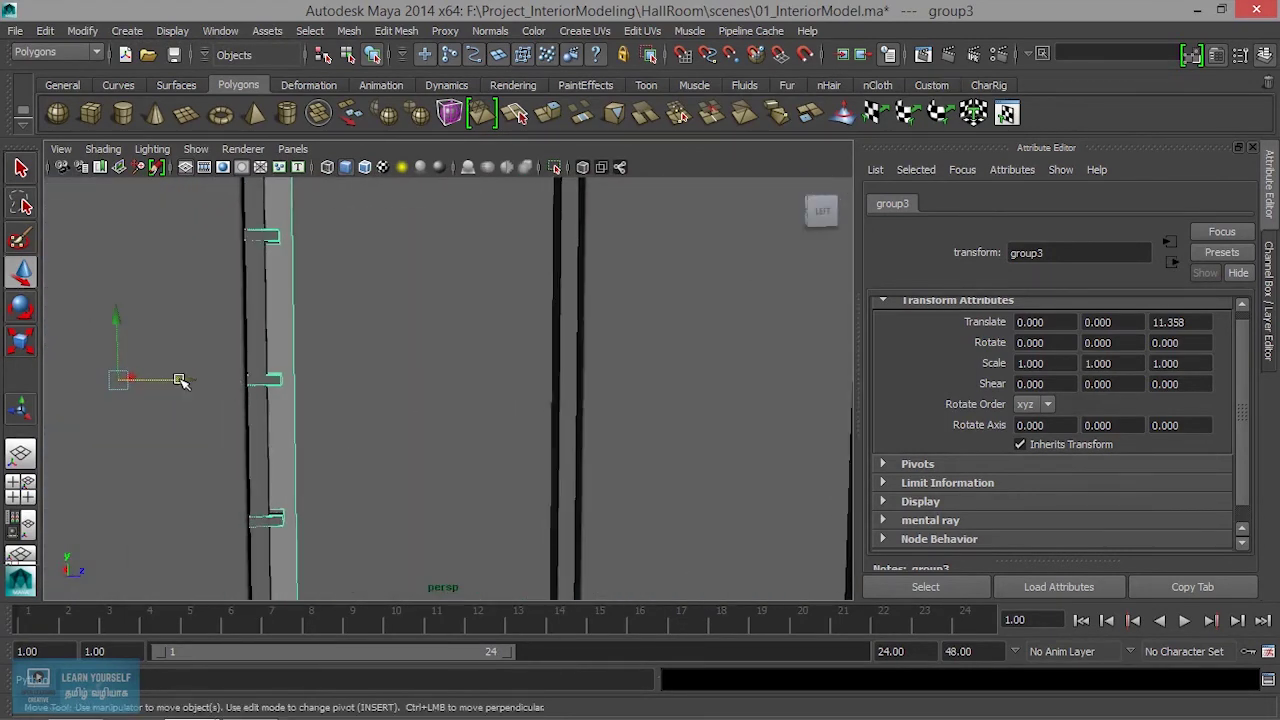
Slide the copied bar group along Z to 16.474 inside the door frame
{"action": "mouse_move", "coordinate": [180, 380]}
{"action": "left_mouse_down"}
{"action": "mouse_move", "coordinate": [337, 391]}
{"action": "mouse_move", "coordinate": [471, 380]}
{"action": "mouse_move", "coordinate": [469, 443]}
{"action": "left_mouse_up"}
{"action": "key", "text": "Down"}
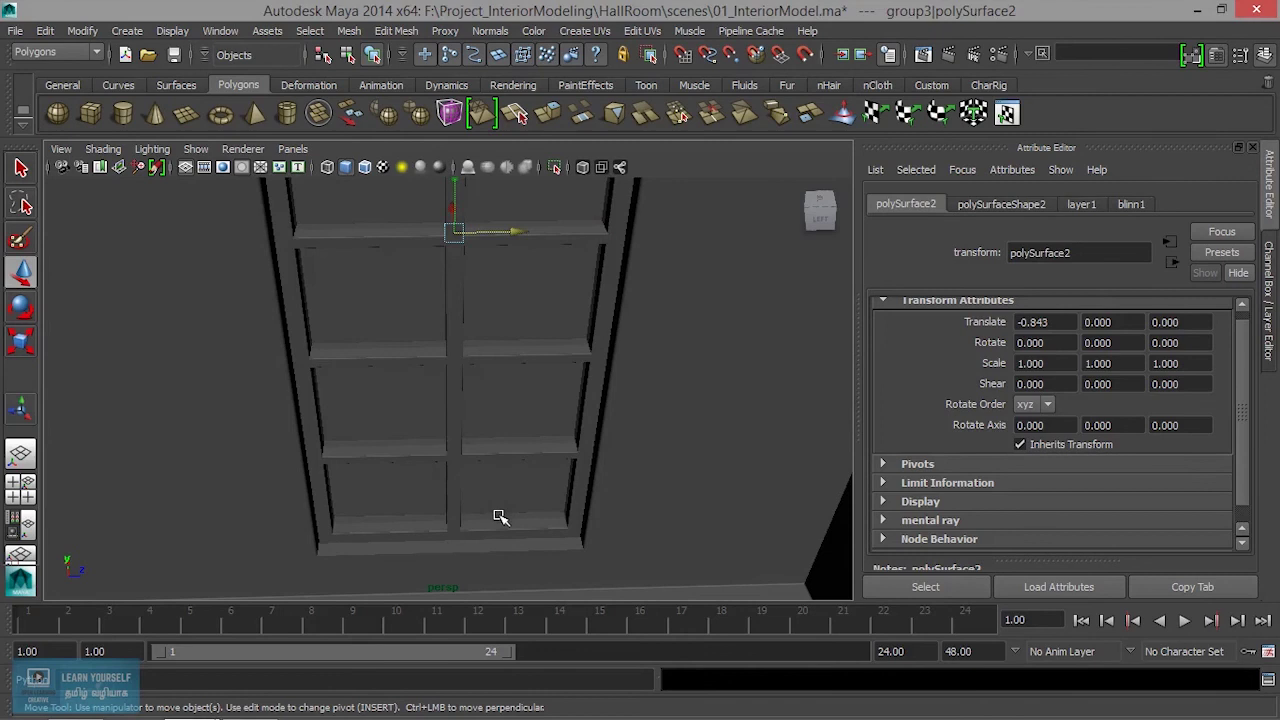
{"action": "scroll", "coordinate": [500, 514], "scroll_direction": "down", "scroll_amount": 3}
{"action": "scroll", "coordinate": [500, 514], "scroll_direction": "down", "scroll_amount": 3}
{"action": "mouse_move", "coordinate": [500, 514]}
{"action": "left_mouse_down", "text": "alt"}
{"action": "mouse_move", "coordinate": [223, 437]}
{"action": "mouse_move", "coordinate": [508, 484]}
{"action": "left_mouse_up", "text": "alt"}
Hide the second door's flat panel polySurface5 so its paned glass shows
{"action": "left_click", "coordinate": [508, 484]}
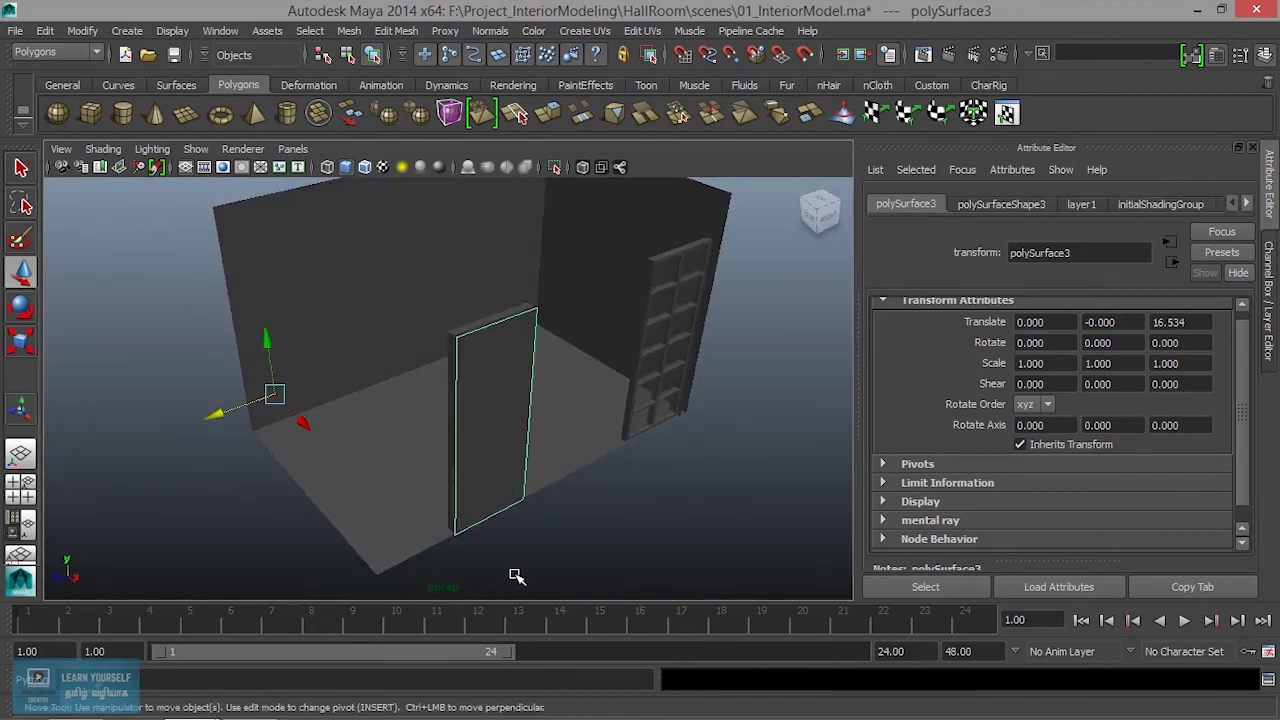
{"action": "left_click", "coordinate": [516, 576]}
{"action": "left_click", "coordinate": [505, 472]}
{"action": "key", "text": "Delete"}
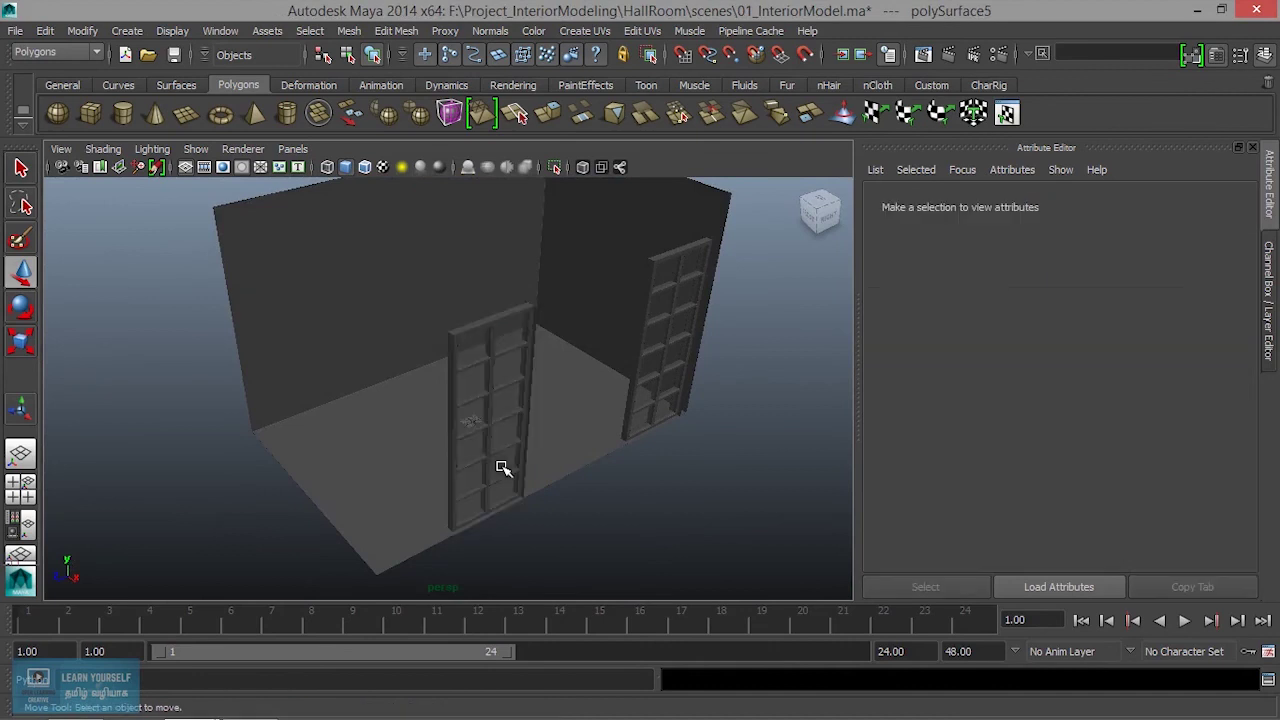
{"action": "mouse_move", "coordinate": [503, 468]}
{"action": "left_mouse_down", "text": "alt"}
{"action": "mouse_move", "coordinate": [552, 491]}
{"action": "mouse_move", "coordinate": [371, 451]}
{"action": "mouse_move", "coordinate": [670, 438]}
{"action": "mouse_move", "coordinate": [560, 397]}
{"action": "left_mouse_up", "text": "alt"}
{"action": "mouse_move", "coordinate": [560, 397]}
{"action": "right_mouse_down", "text": "alt"}
{"action": "mouse_move", "coordinate": [571, 437]}
{"action": "mouse_move", "coordinate": [523, 431]}
{"action": "mouse_move", "coordinate": [589, 465]}
{"action": "right_mouse_up", "text": "alt"}
{"action": "middle_click_drag", "start_coordinate": [589, 465], "coordinate": [626, 503], "text": "alt"}
{"action": "mouse_move", "coordinate": [626, 503]}
{"action": "right_mouse_down", "text": "alt"}
{"action": "mouse_move", "coordinate": [614, 394]}
{"action": "mouse_move", "coordinate": [394, 400]}
{"action": "mouse_move", "coordinate": [557, 431]}
{"action": "right_mouse_up", "text": "alt"}
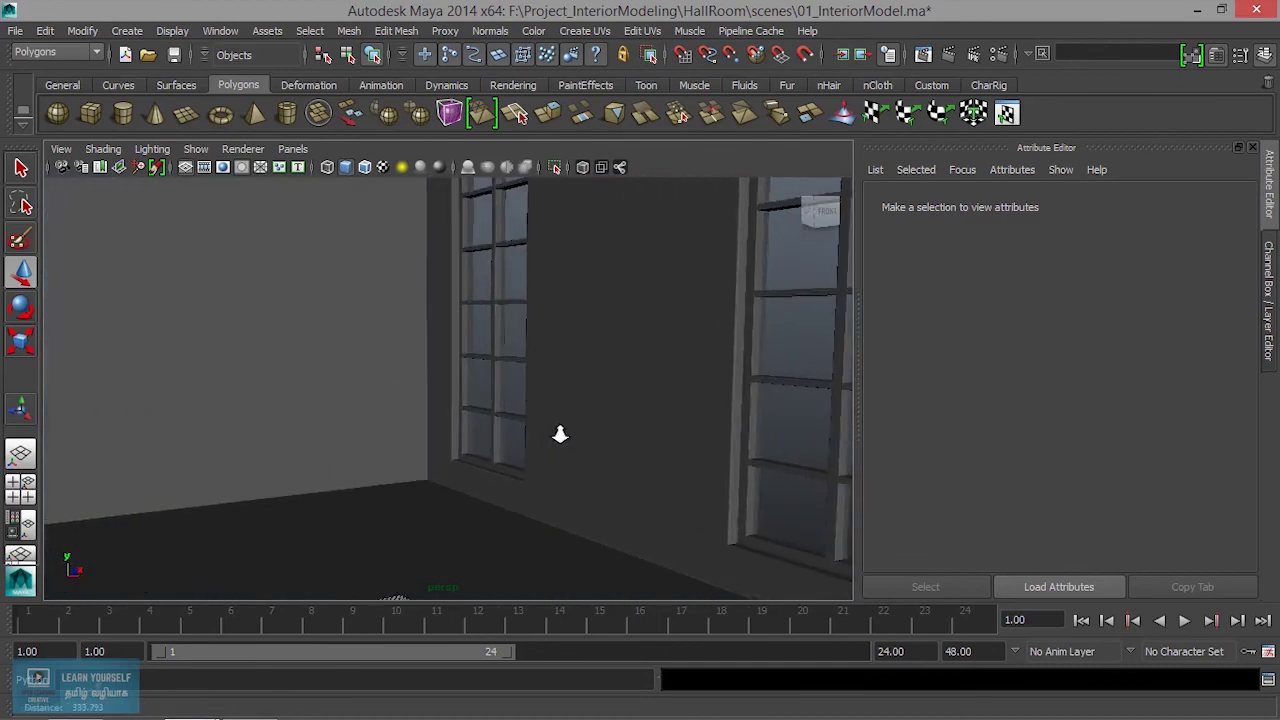